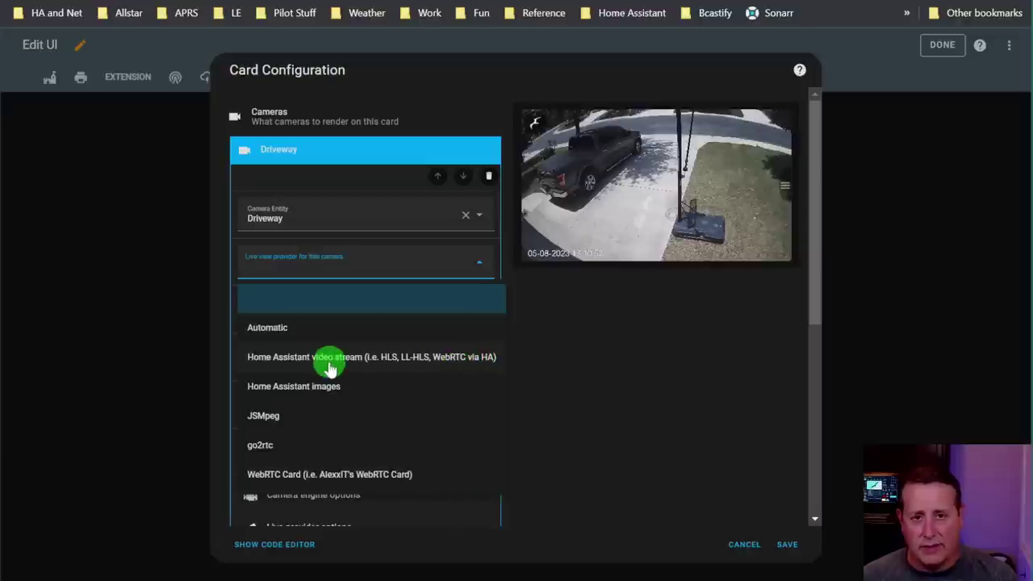
# Set the live view provider for the Driveway camera to go2rtc
pyautogui.click(266, 445)
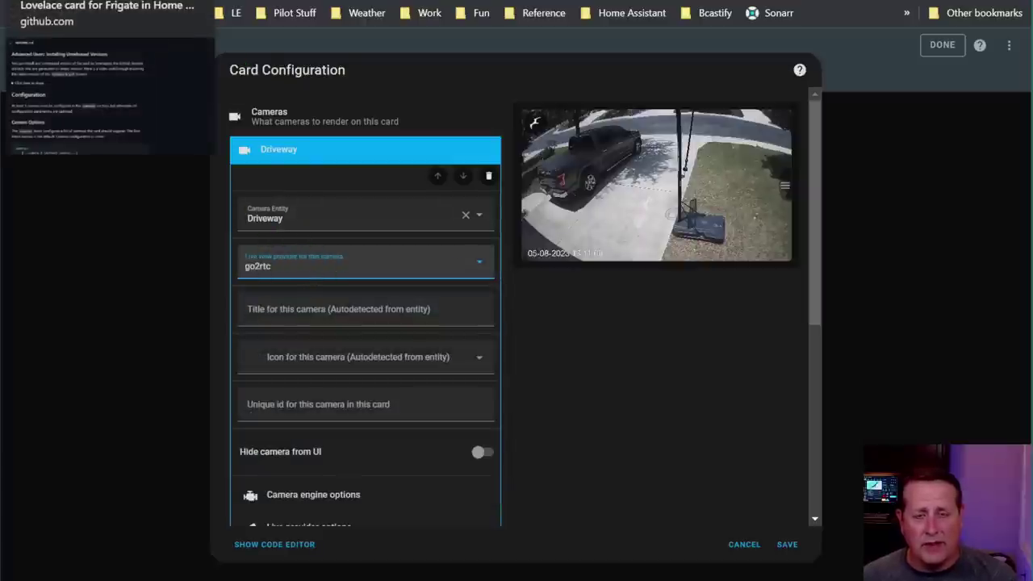
# Switch to the Frigate card README on GitHub and compare latency, frame rate, loading time and installation in the Available Live Providers table
pyautogui.click(105, 2)
pyautogui.scroll(-10, 315, 299)
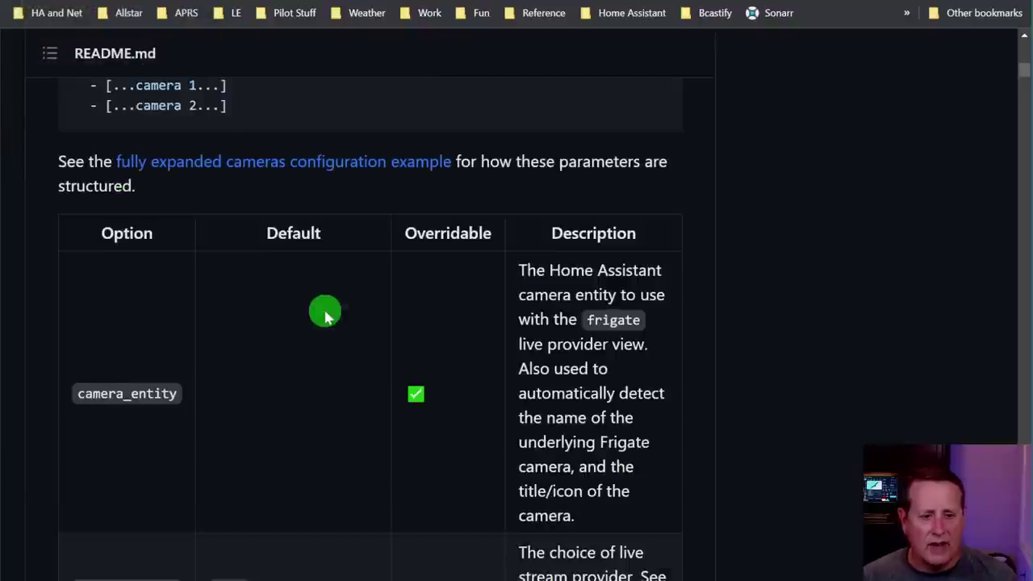
pyautogui.scroll(-20, 327, 323)
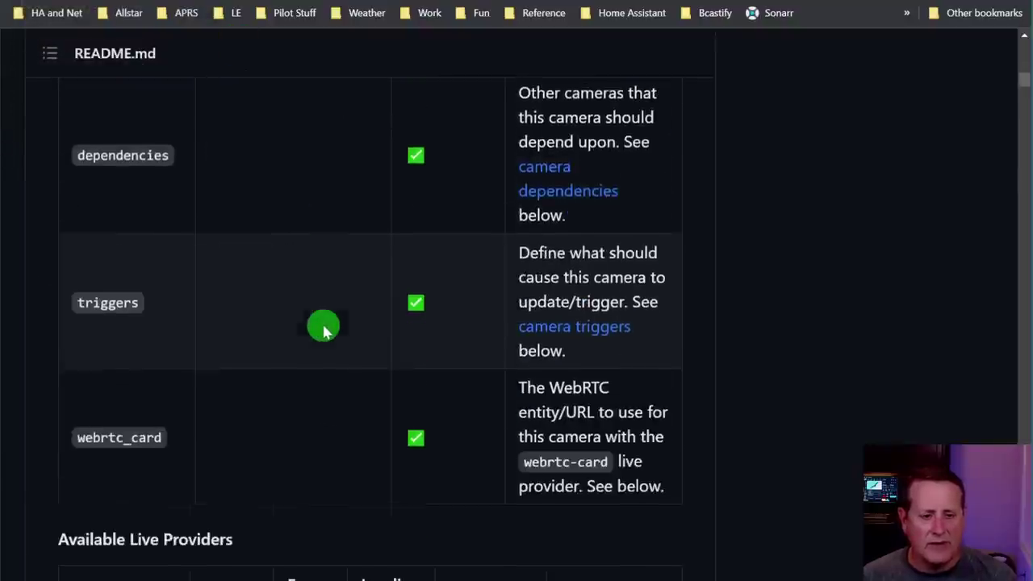
pyautogui.scroll(-1, 300, 355)
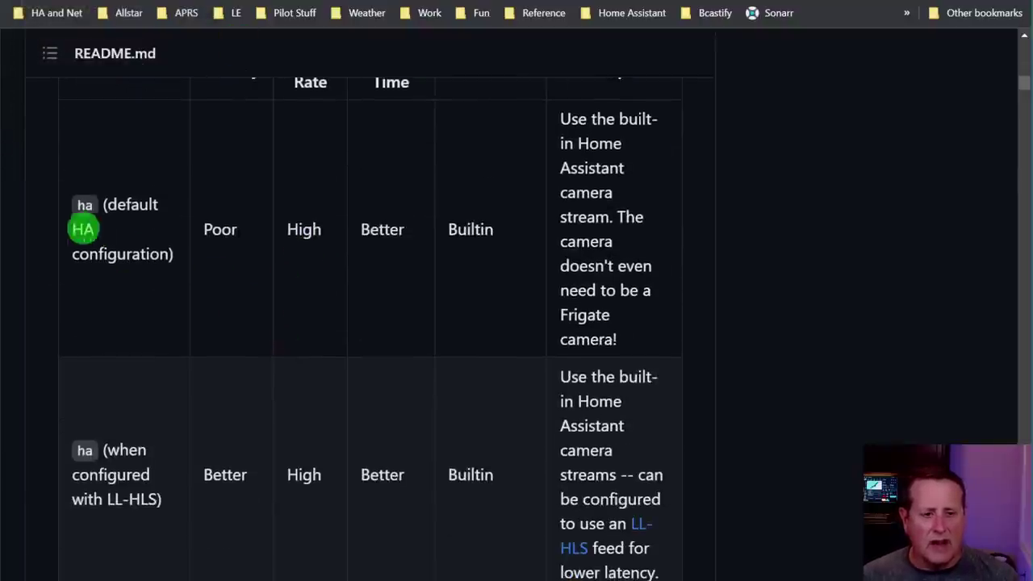
pyautogui.scroll(-2, 146, 344)
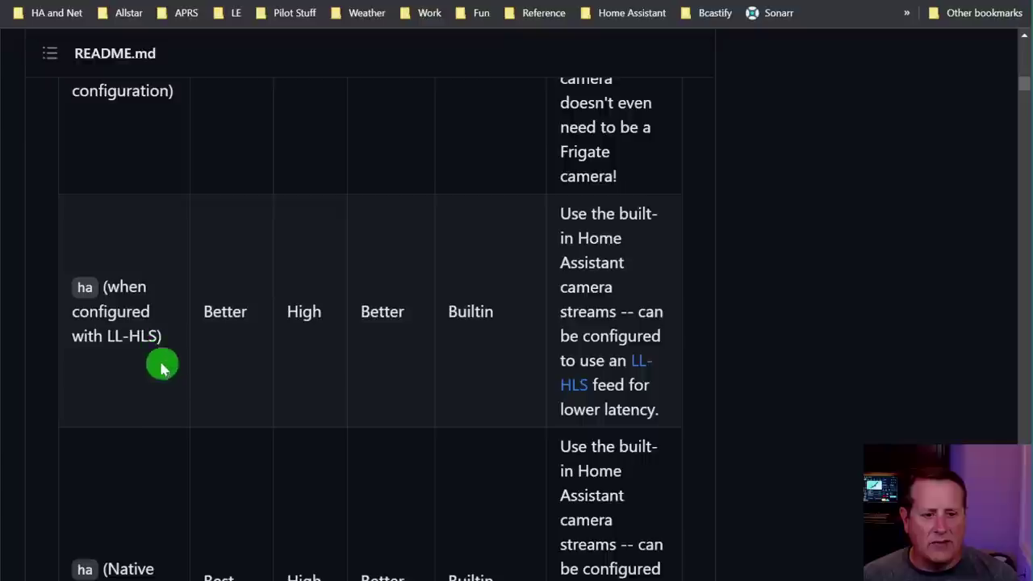
pyautogui.scroll(-3, 154, 373)
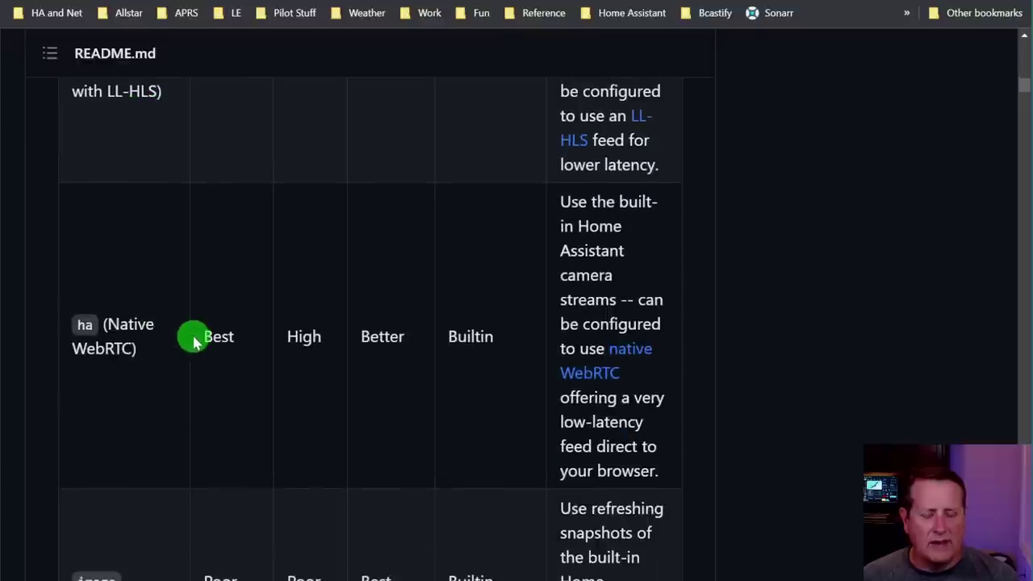
pyautogui.scroll(-4, 157, 356)
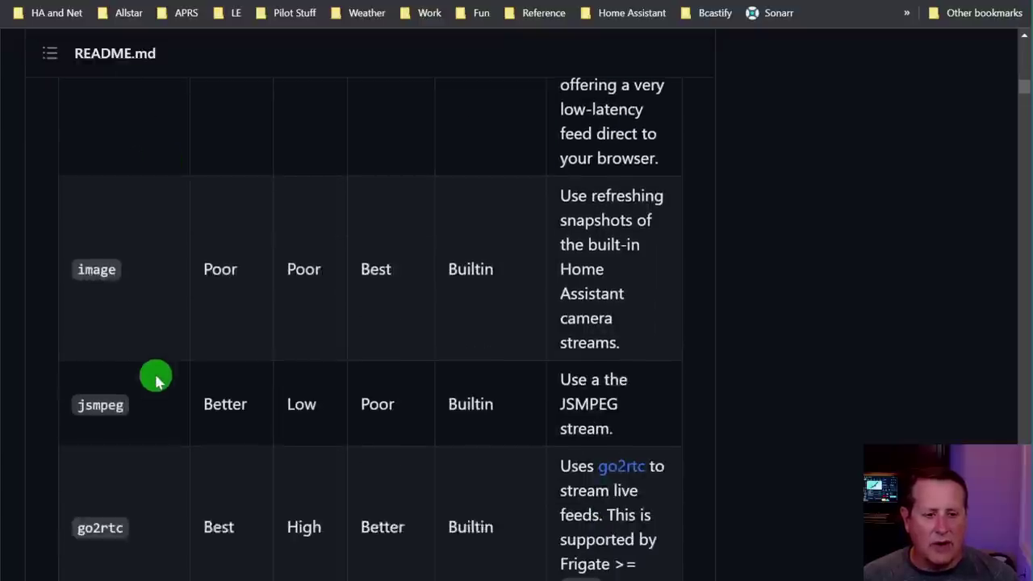
pyautogui.scroll(4, 243, 484)
pyautogui.scroll(6, 303, 524)
pyautogui.scroll(1, 420, 428)
pyautogui.scroll(-2, 323, 372)
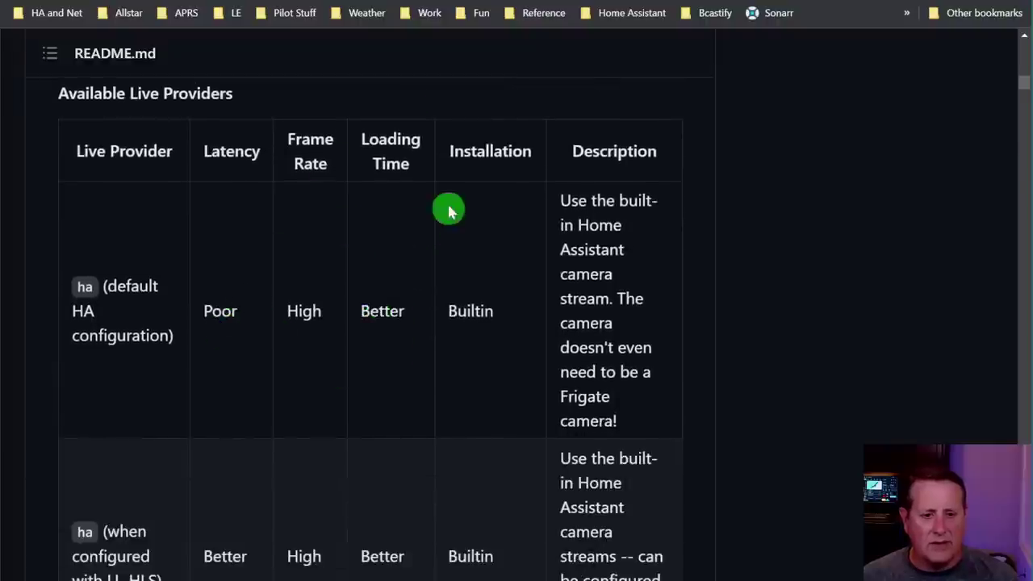
pyautogui.scroll(-9, 427, 307)
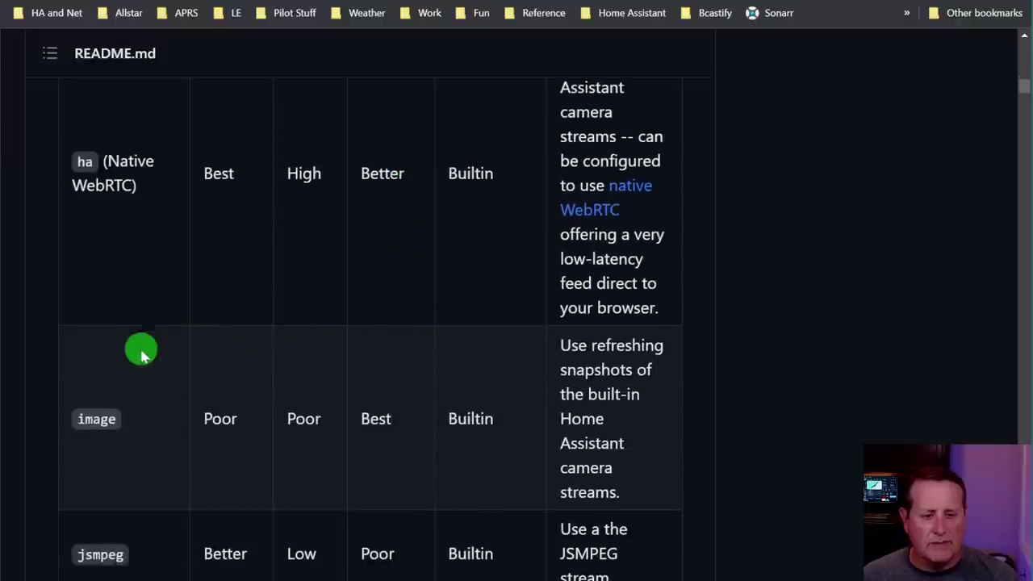
pyautogui.scroll(-3, 153, 355)
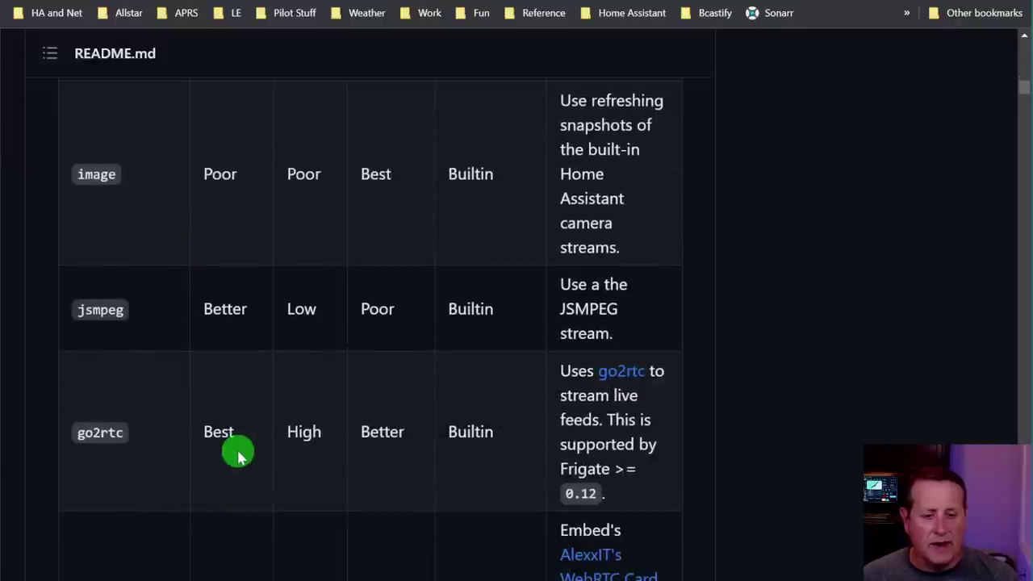
pyautogui.scroll(10, 287, 481)
pyautogui.scroll(2, 288, 478)
pyautogui.scroll(-4, 270, 438)
pyautogui.scroll(3, 277, 452)
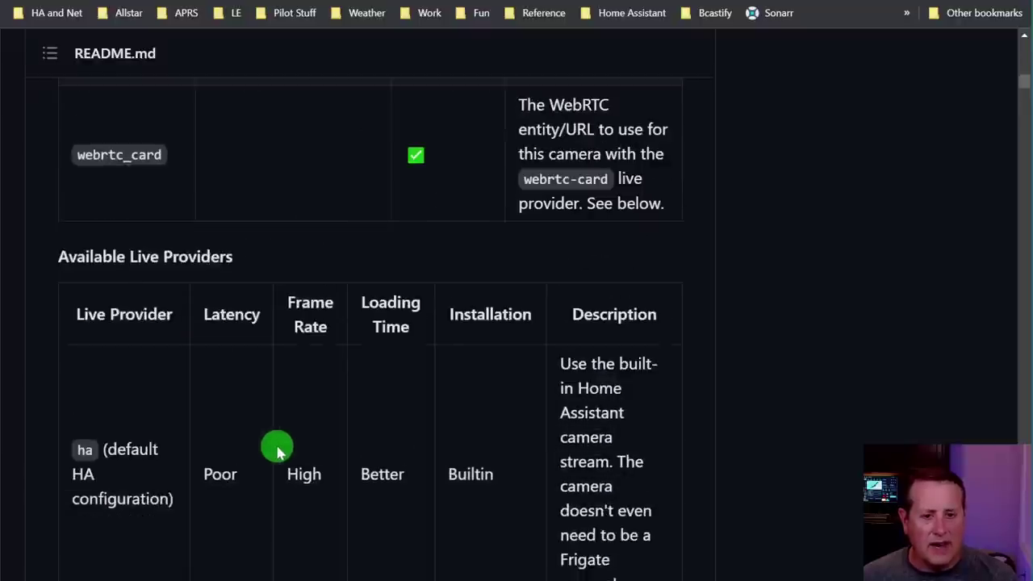
pyautogui.scroll(-15, 364, 451)
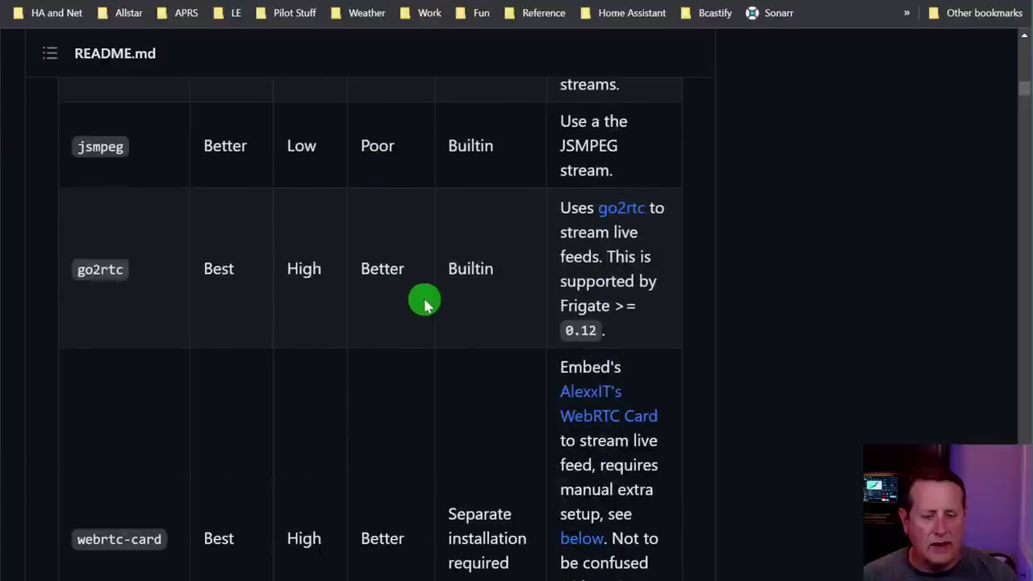
pyautogui.scroll(17, 484, 319)
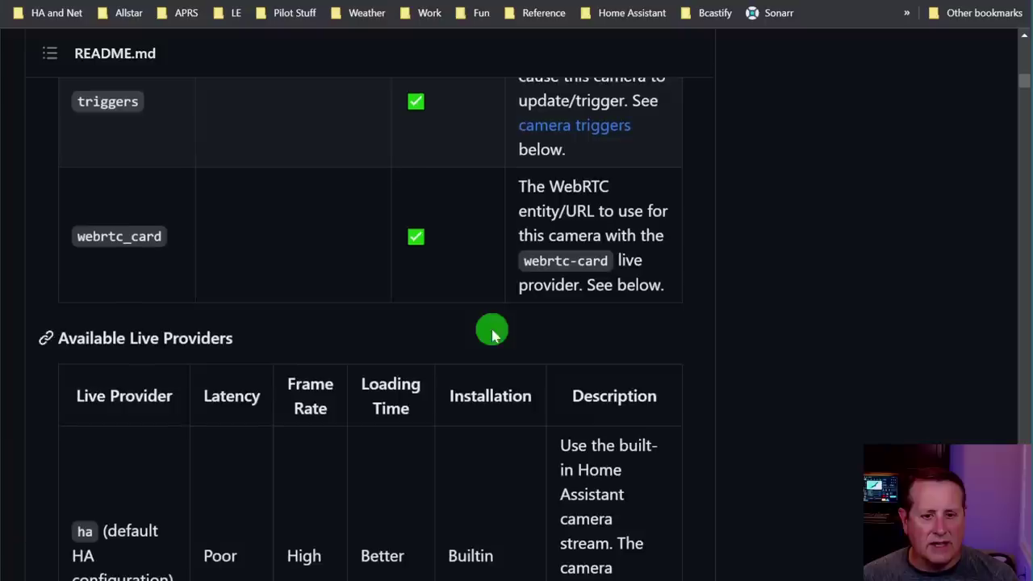
pyautogui.scroll(-4, 491, 335)
pyautogui.scroll(-9, 488, 339)
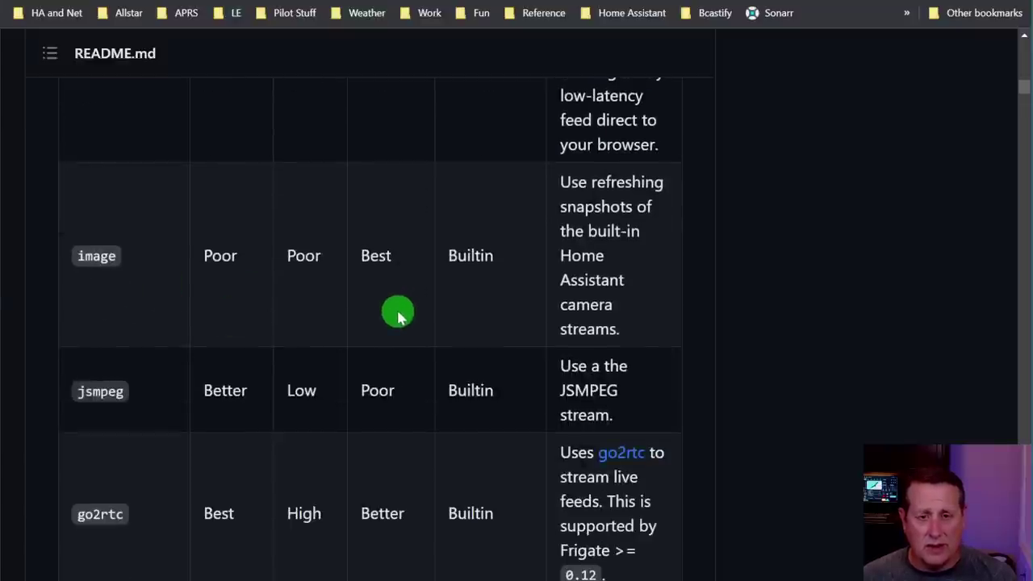
pyautogui.scroll(-8, 398, 315)
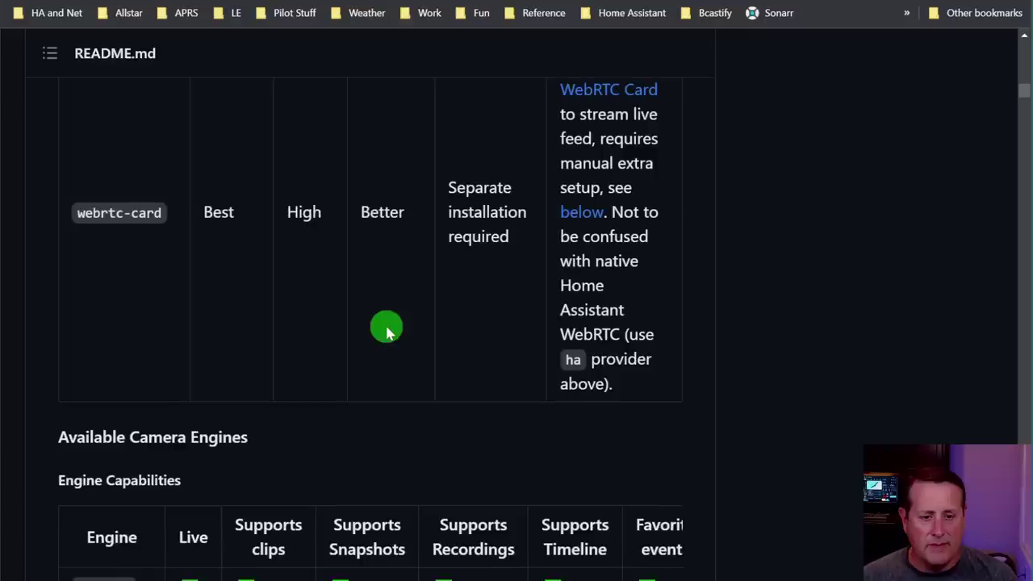
pyautogui.scroll(4, 386, 331)
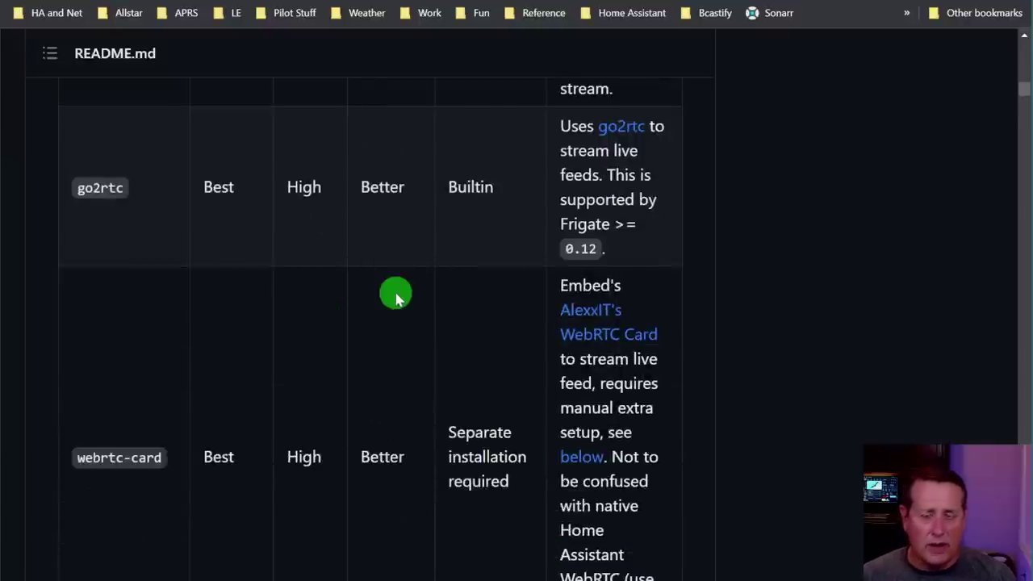
pyautogui.scroll(2, 396, 298)
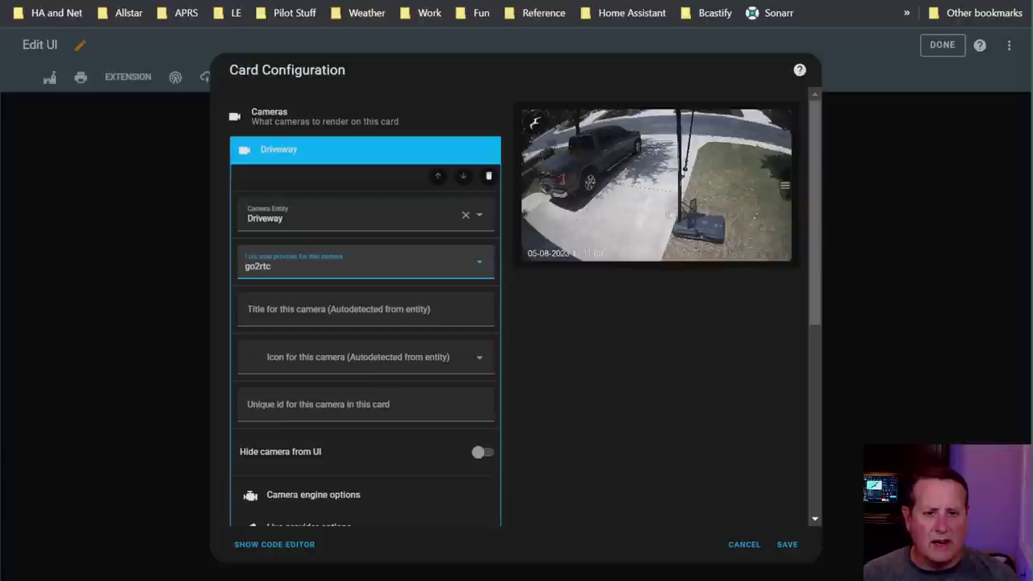
# Return to the card configuration and look through the Driveway camera's icon choices and remaining basic settings
pyautogui.click(289, 282)
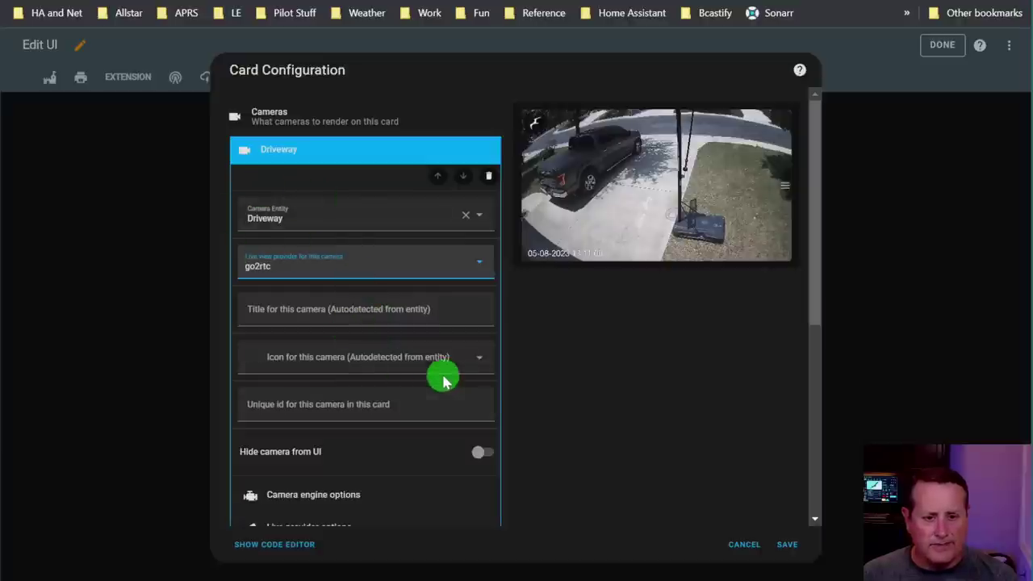
pyautogui.click(475, 363)
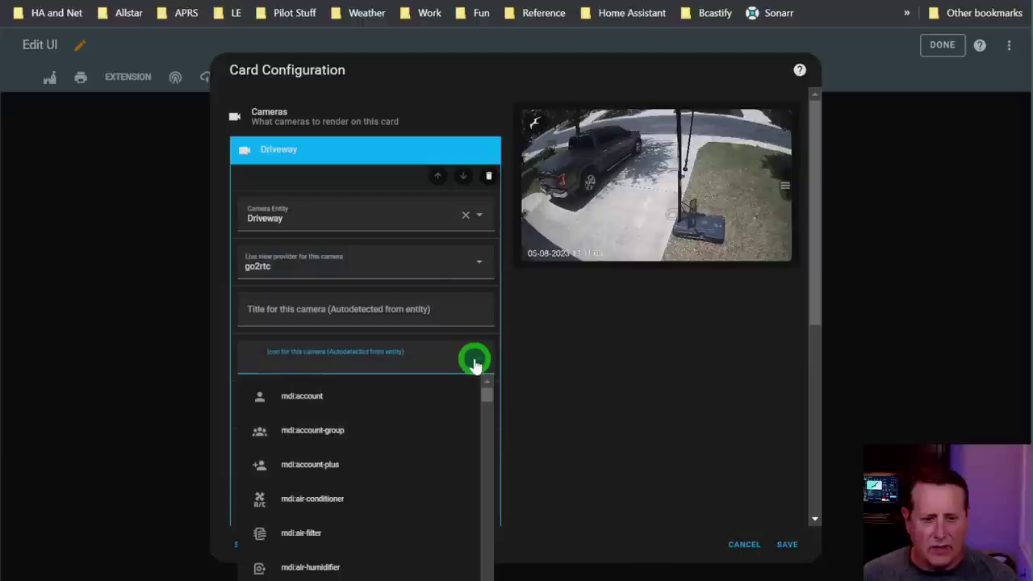
pyautogui.click(475, 364)
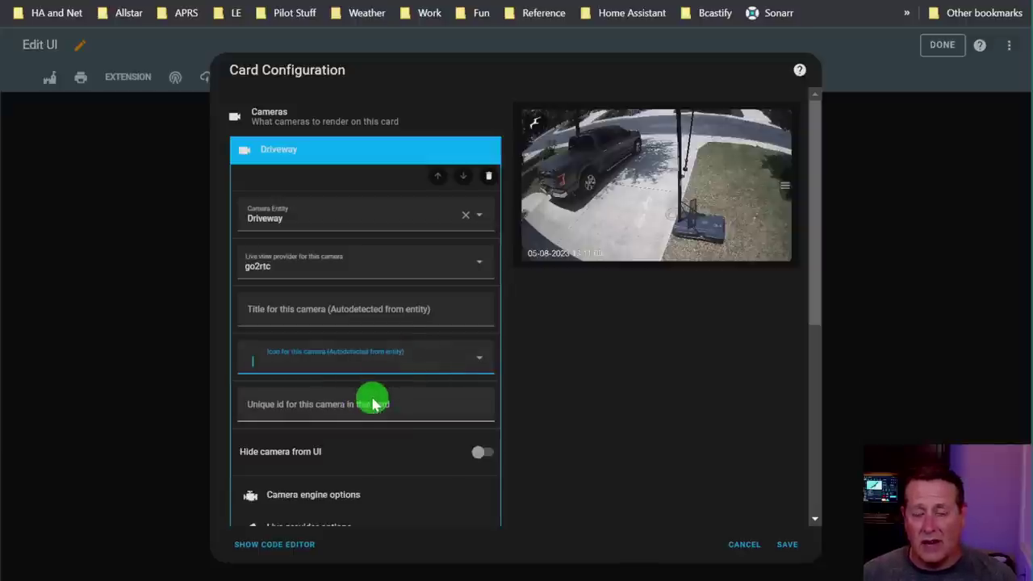
pyautogui.scroll(-1, 373, 399)
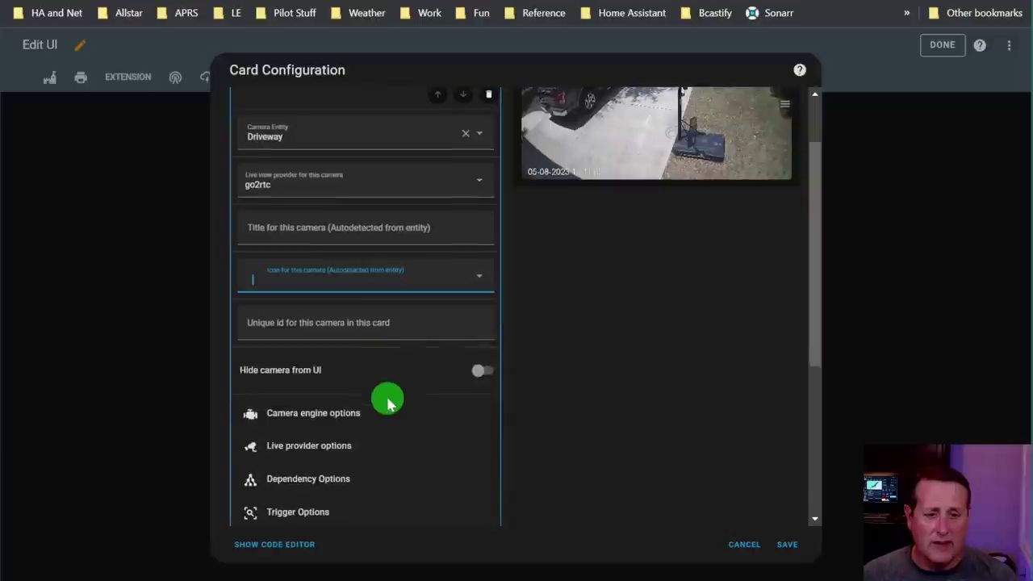
pyautogui.scroll(1, 413, 397)
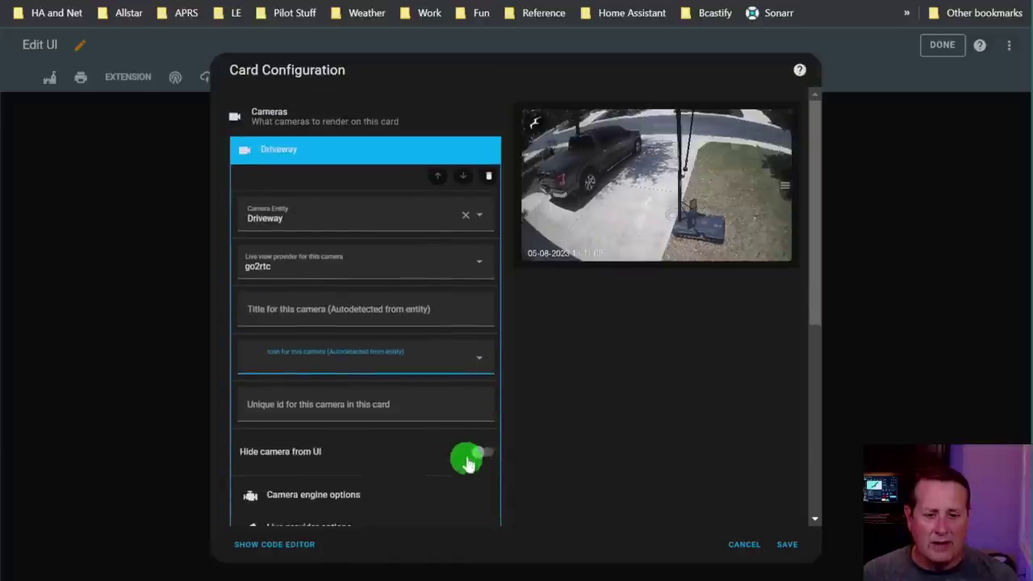
# In the Driveway camera's Frigate engine options, set the Frigate server URL to 172.16.121:5000
pyautogui.scroll(-3, 473, 454)
pyautogui.click(339, 257)
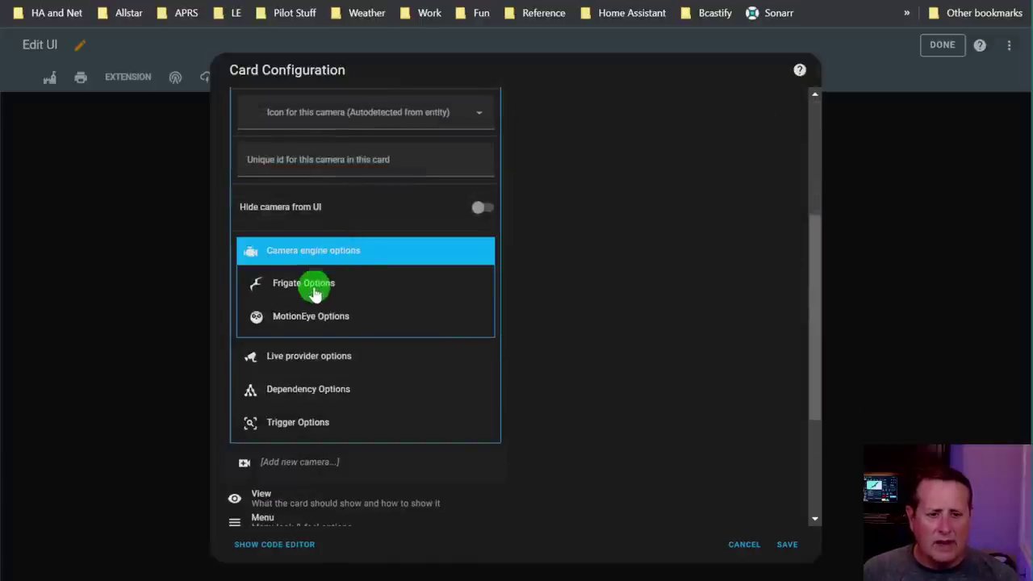
pyautogui.click(310, 284)
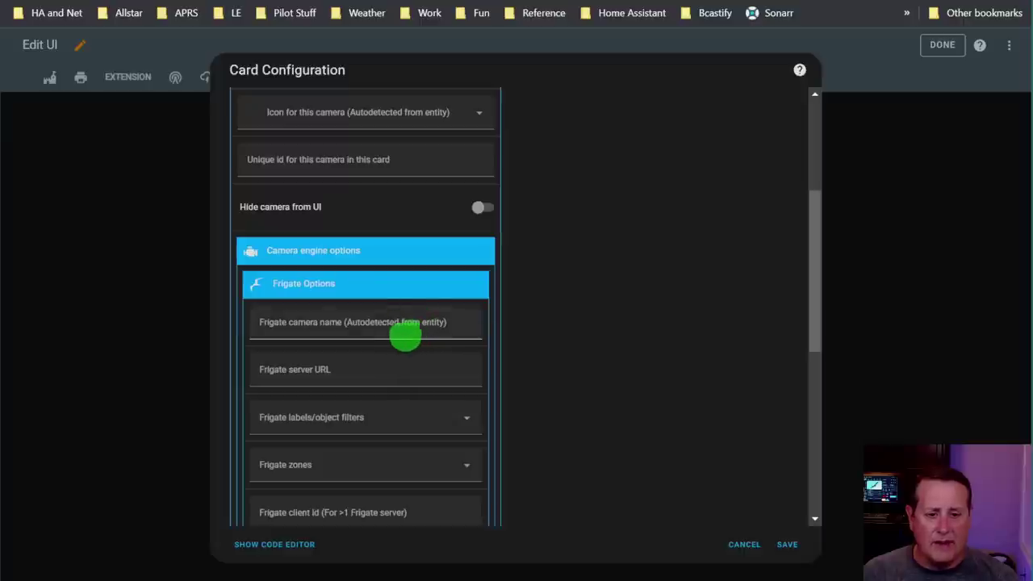
pyautogui.click(365, 372)
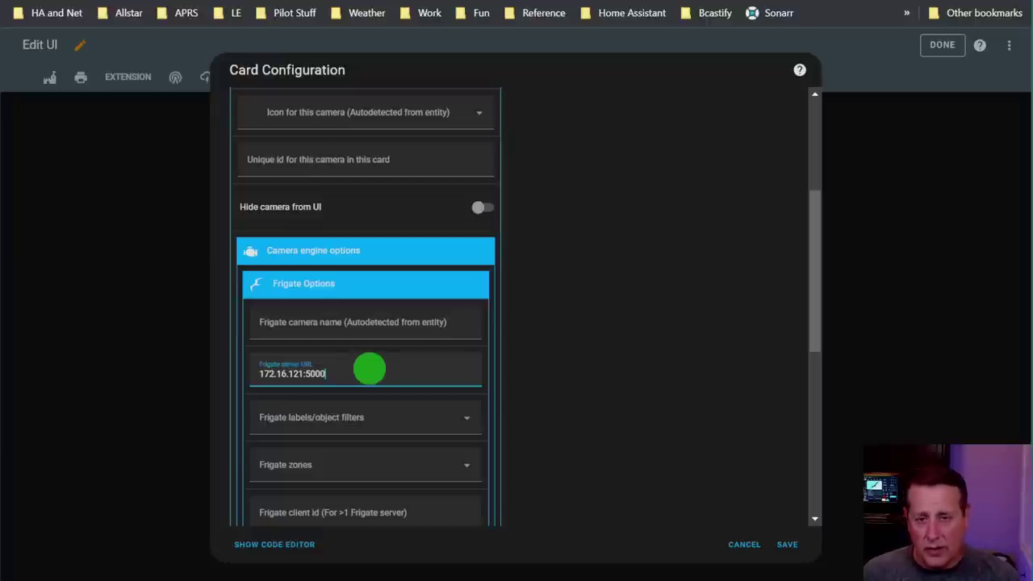
# Try person as the Frigate label/object filter, and clear the entry again
pyautogui.scroll(-1, 407, 373)
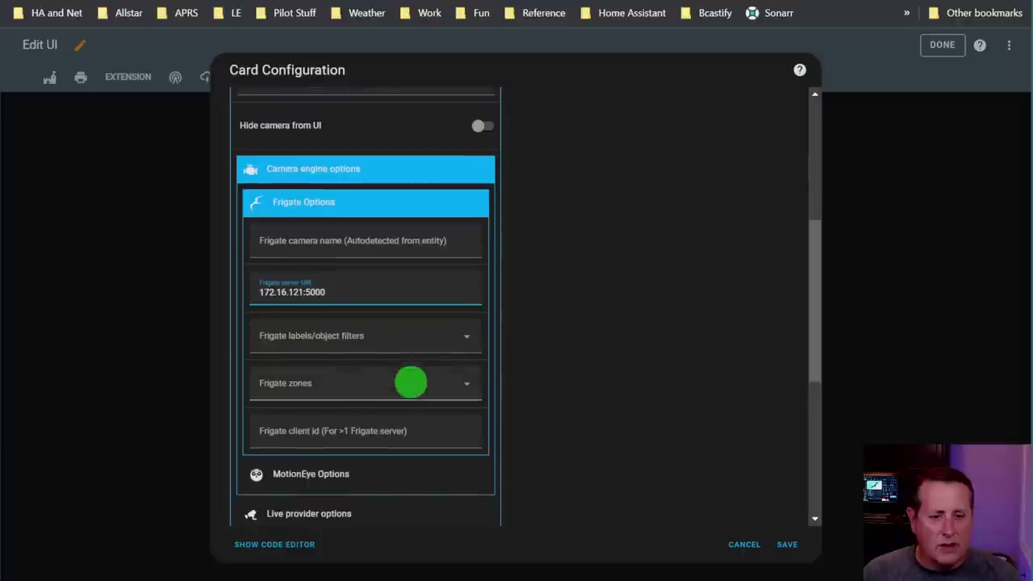
pyautogui.click(390, 335)
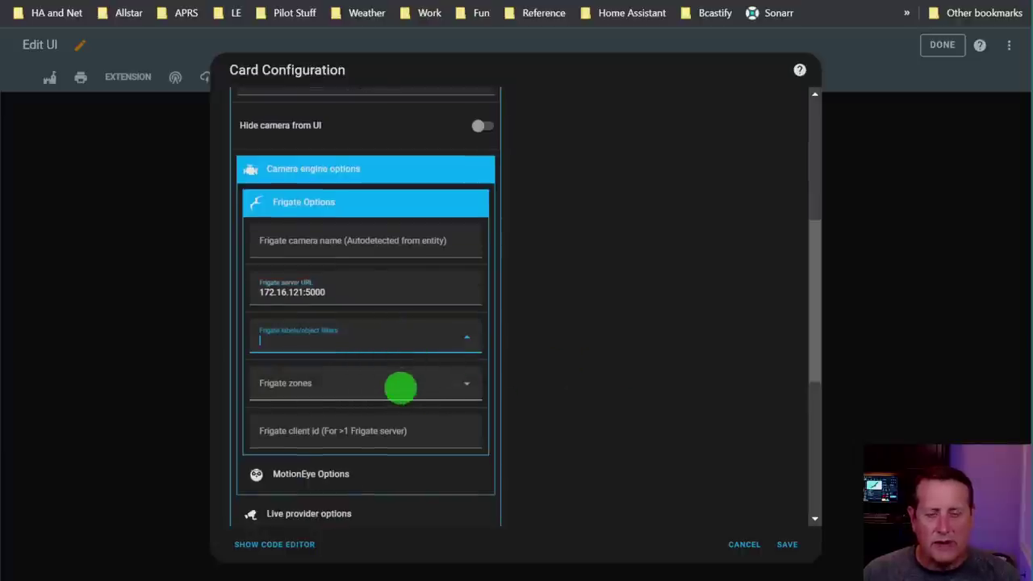
pyautogui.write('person')
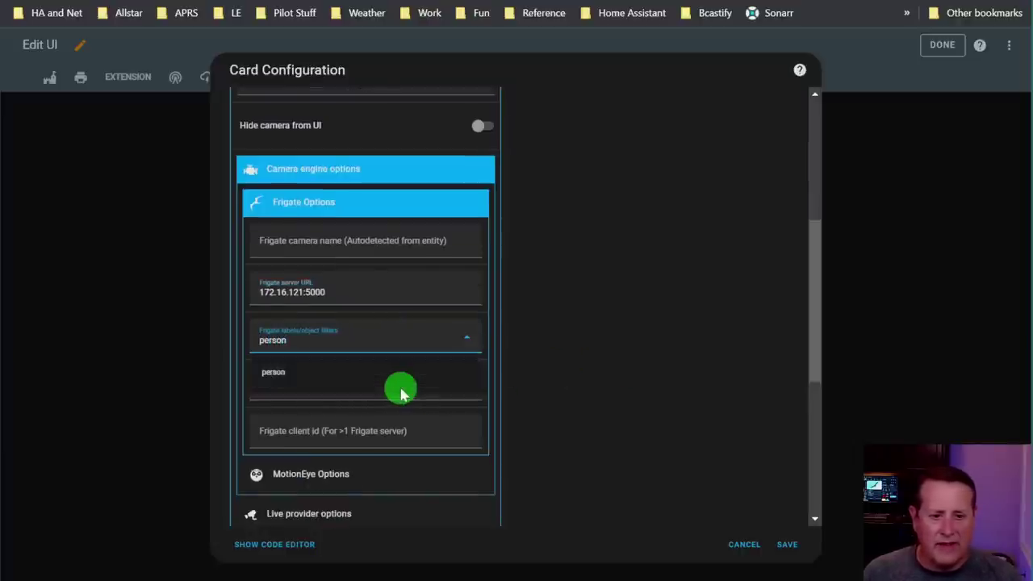
pyautogui.moveTo(349, 337); pyautogui.dragTo(254, 339)
pyautogui.press('BackSpace')
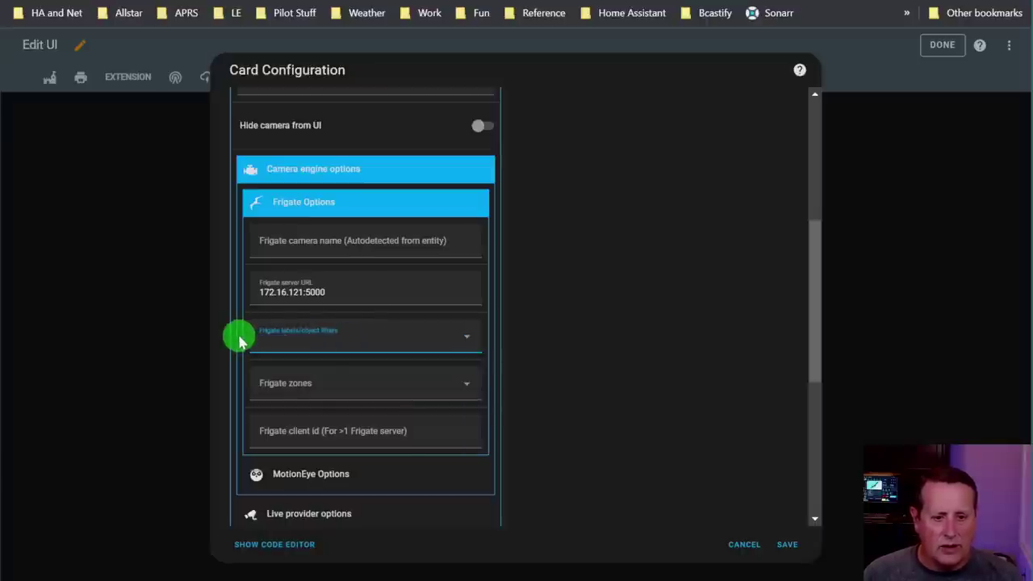
# Try close-in as the Frigate zone, and clear the entry again
pyautogui.click(318, 387)
pyautogui.write('d')
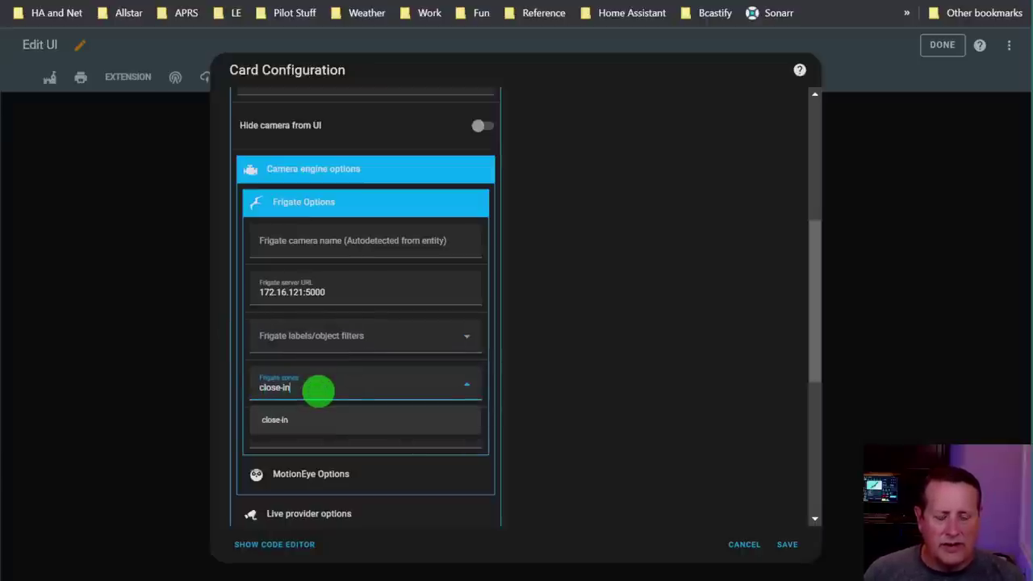
pyautogui.press('BackSpace')
pyautogui.press('BackSpace')
pyautogui.press('BackSpace')
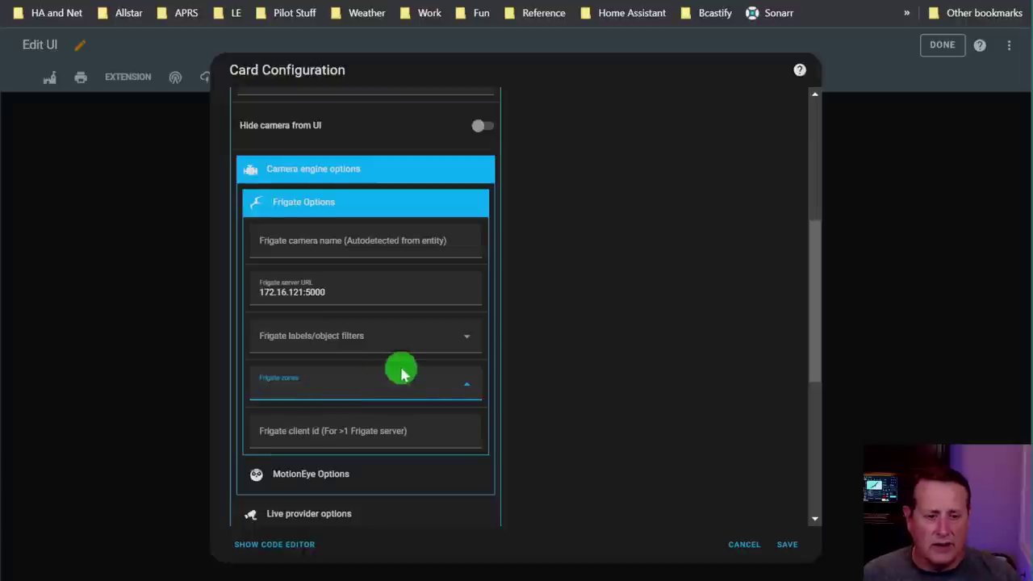
# Collapse the camera engine options and review the live provider options available for the Driveway camera
pyautogui.scroll(-1, 422, 415)
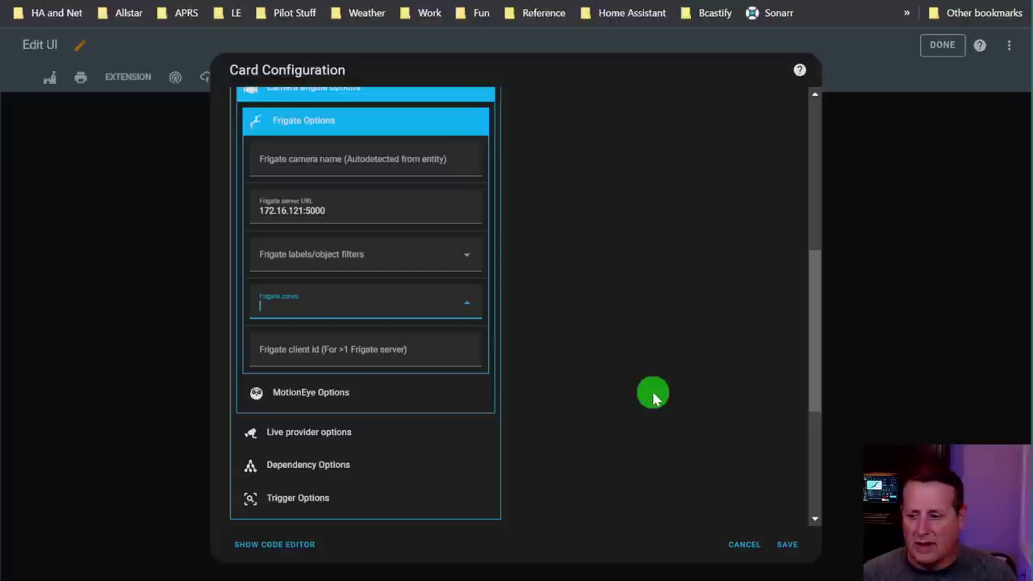
pyautogui.scroll(3, 422, 364)
pyautogui.click(345, 340)
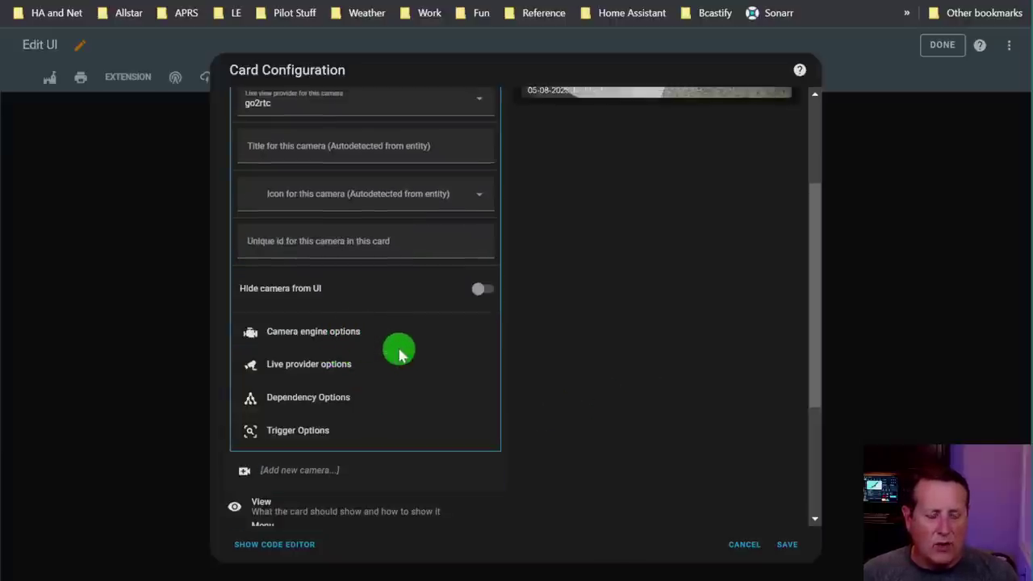
pyautogui.scroll(-1, 400, 355)
pyautogui.click(331, 281)
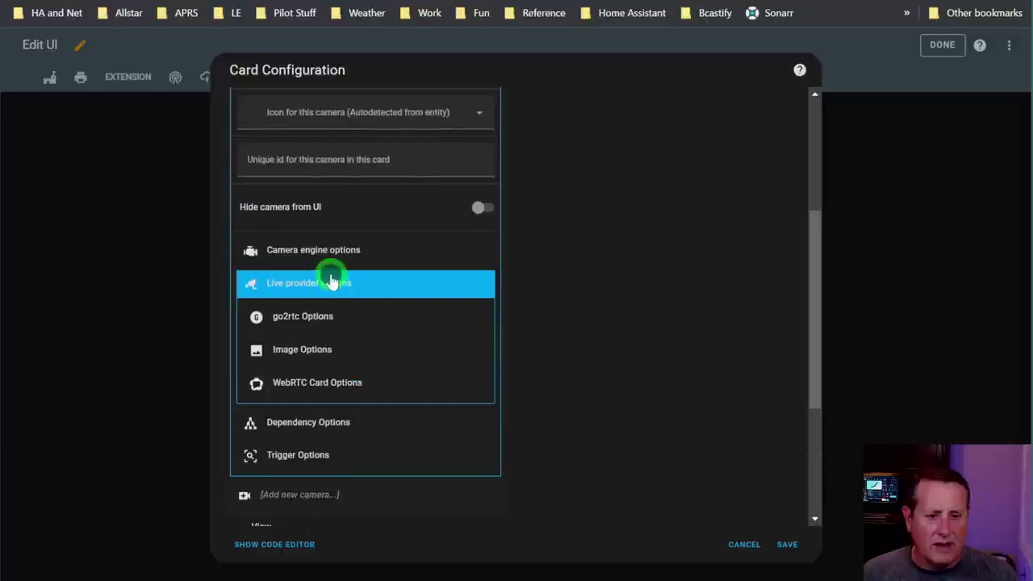
pyautogui.click(331, 280)
pyautogui.scroll(3, 371, 351)
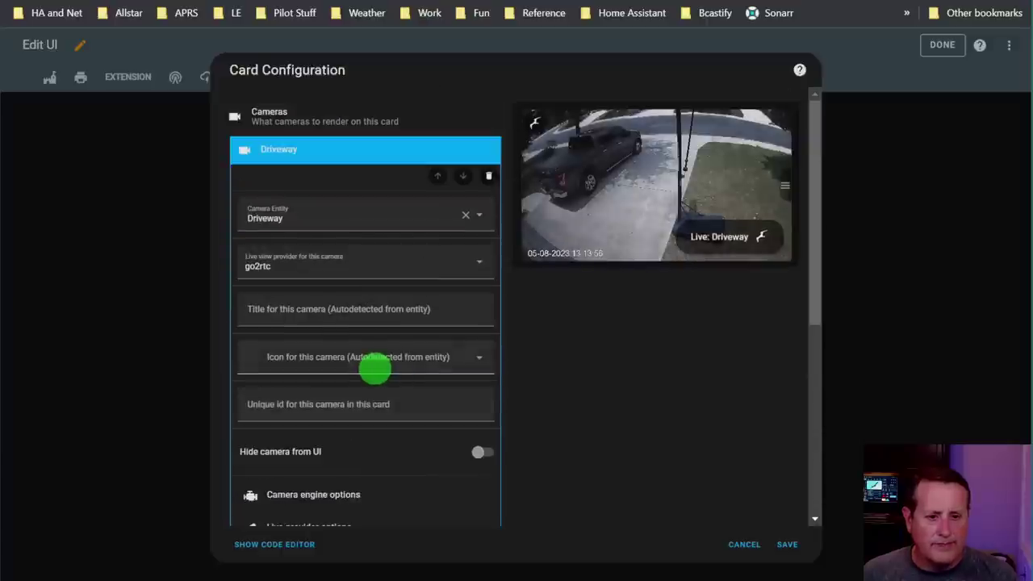
# Collapse the Driveway camera's Frigate options and examine its MotionEye engine options
pyautogui.scroll(-4, 375, 369)
pyautogui.click(355, 251)
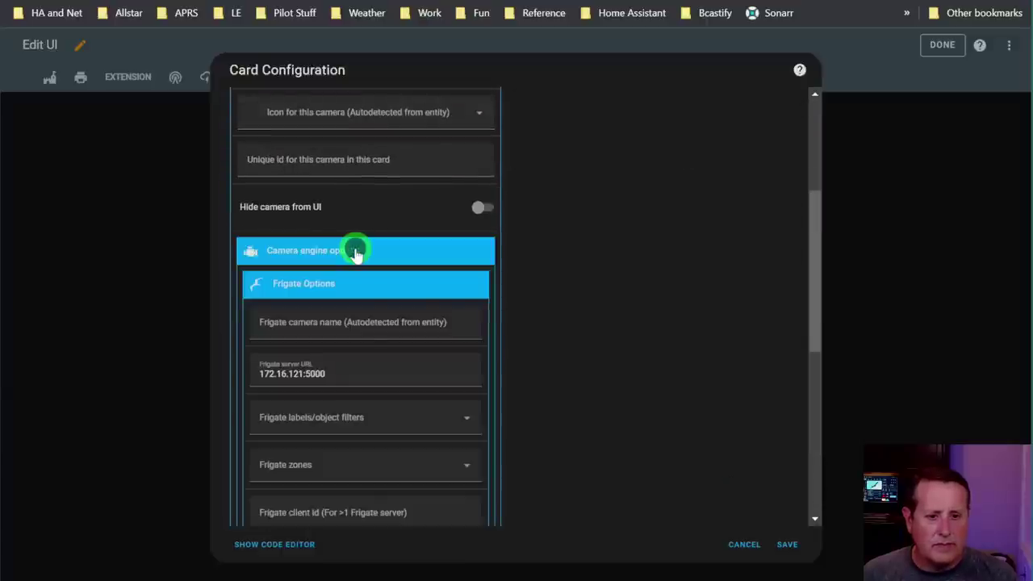
pyautogui.scroll(-1, 353, 385)
pyautogui.click(343, 201)
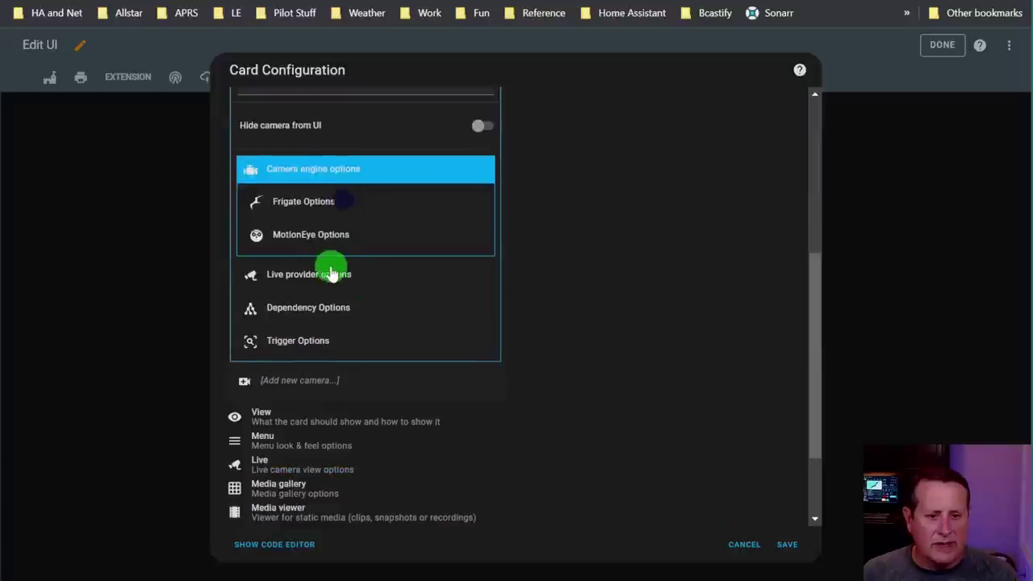
pyautogui.click(327, 234)
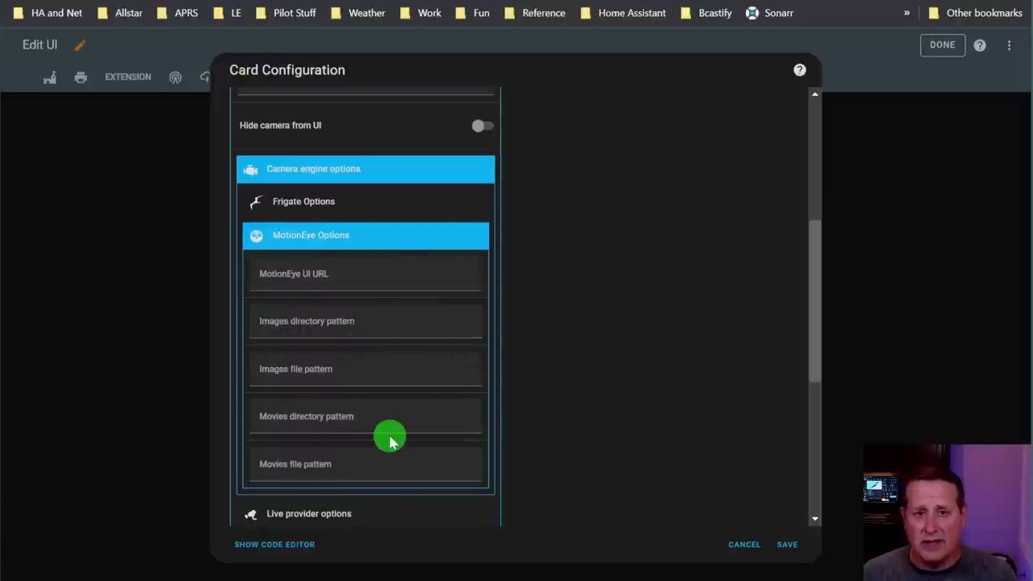
pyautogui.click(344, 244)
# Open the Driveway camera's live provider options and examine the available go2rtc modes, leaving the mode unset
pyautogui.click(341, 272)
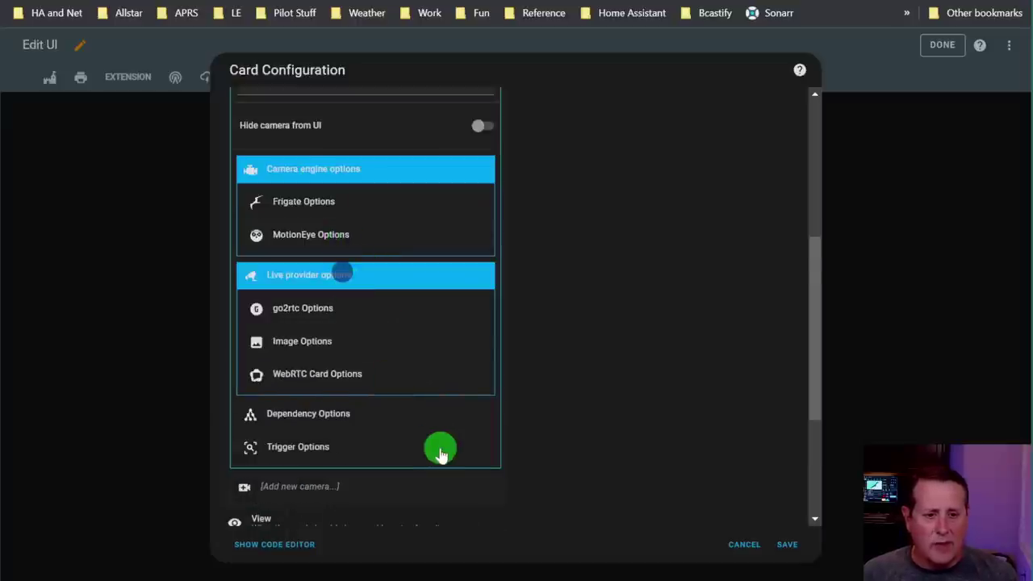
pyautogui.click(325, 309)
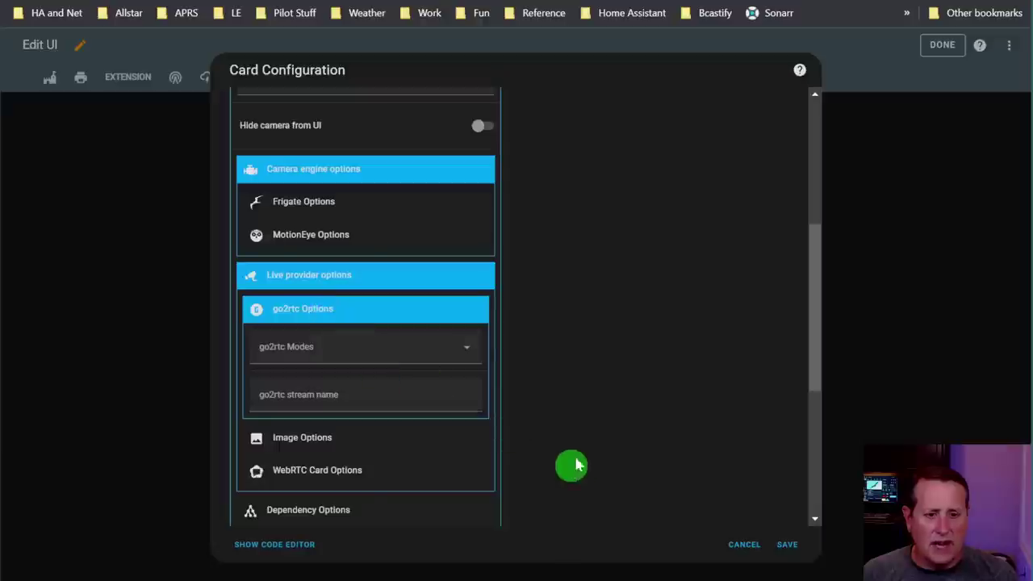
pyautogui.click(448, 349)
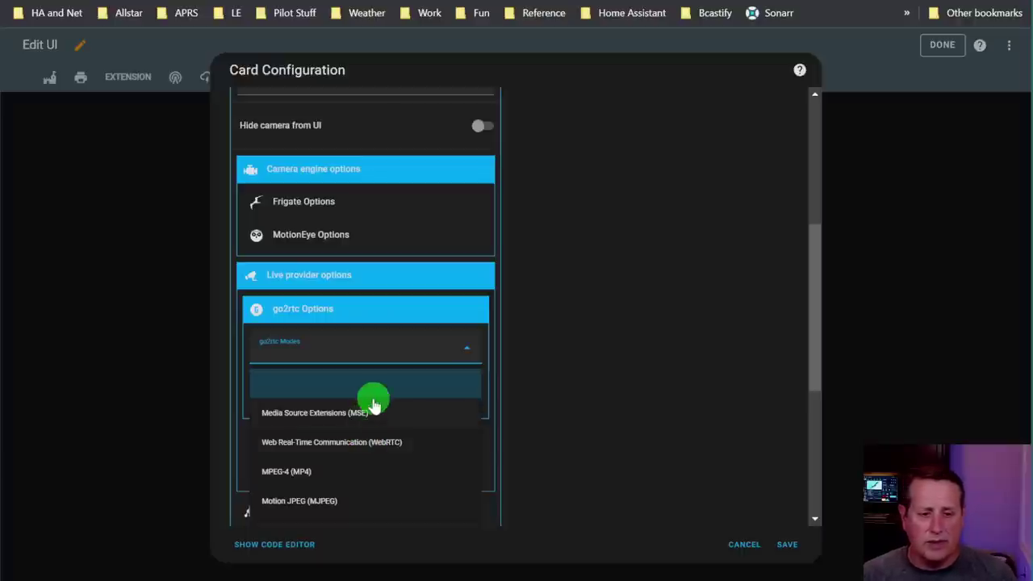
pyautogui.click(623, 346)
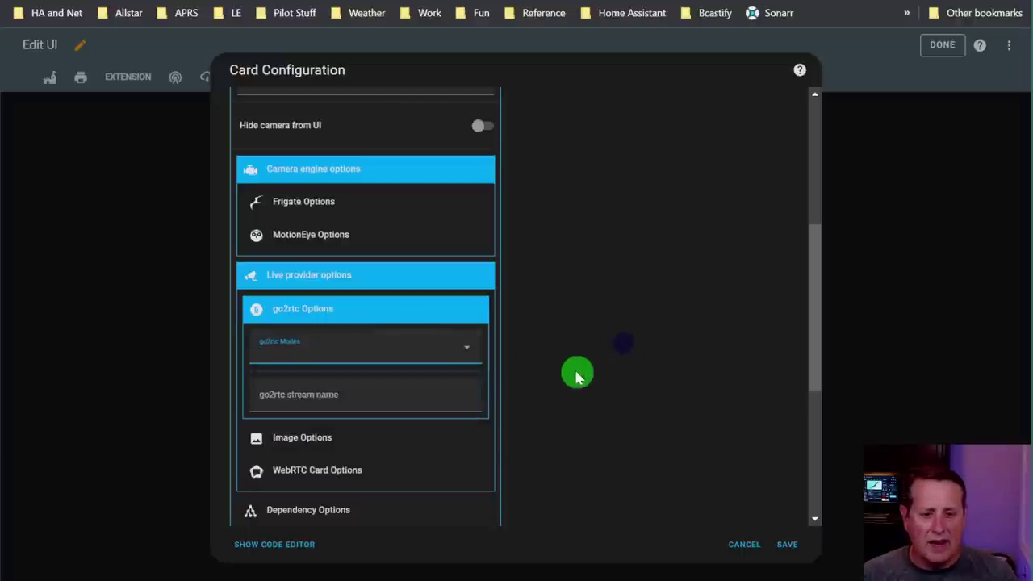
# Examine the live provider's image options, collapse the live provider section, and check the Driveway camera's dependency options
pyautogui.scroll(-2, 605, 424)
pyautogui.click(343, 365)
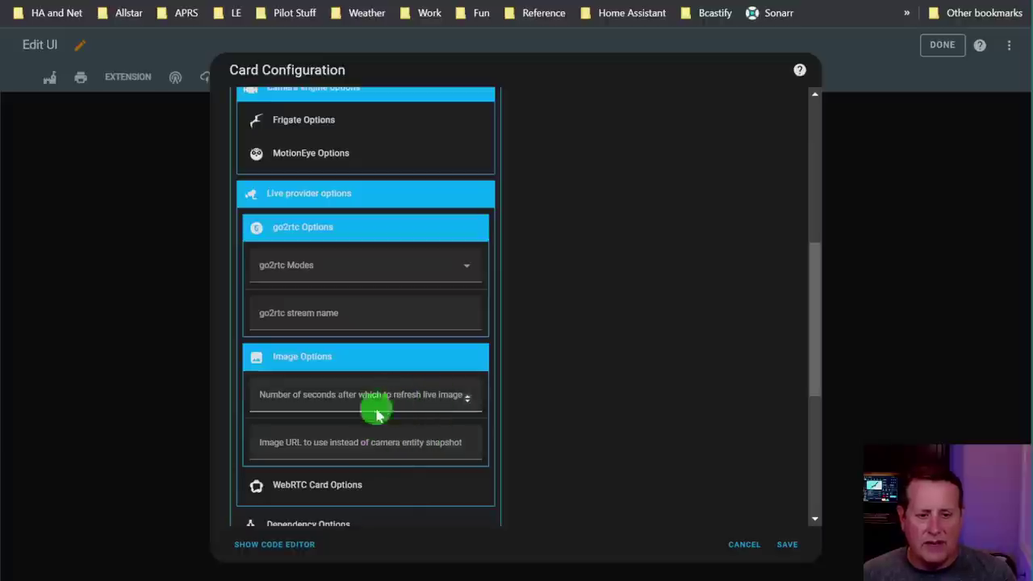
pyautogui.click(386, 361)
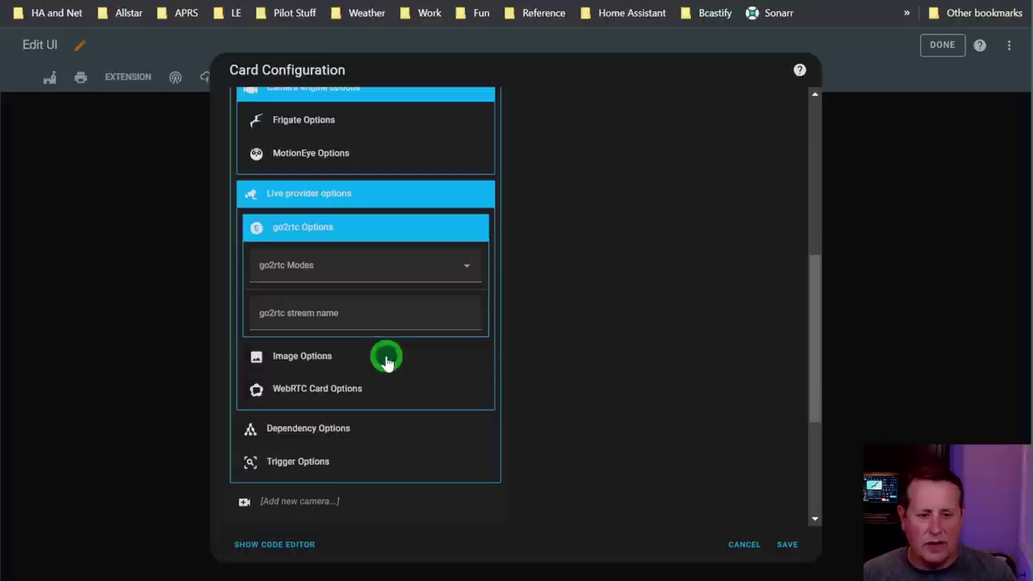
pyautogui.click(393, 229)
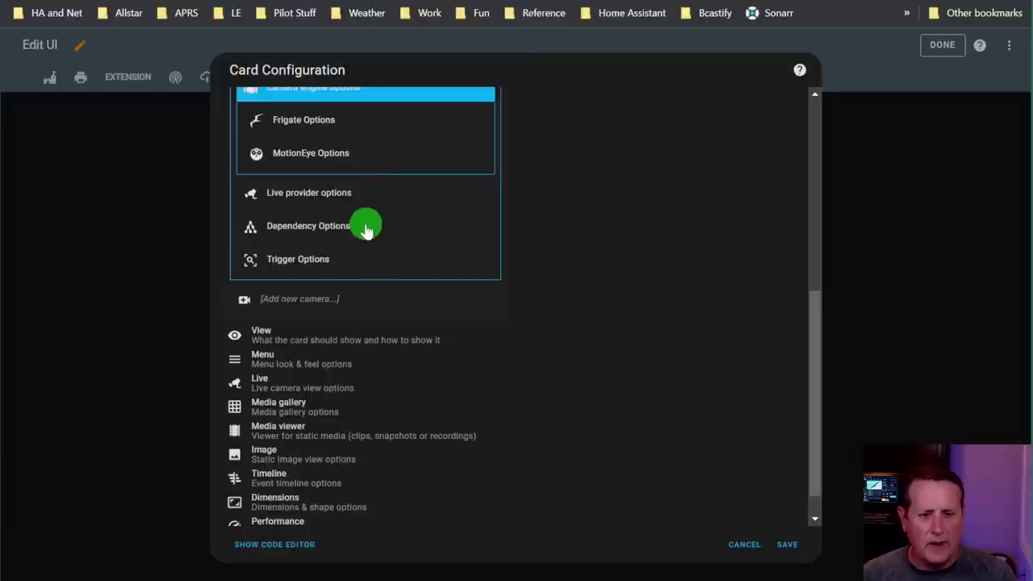
pyautogui.click(351, 226)
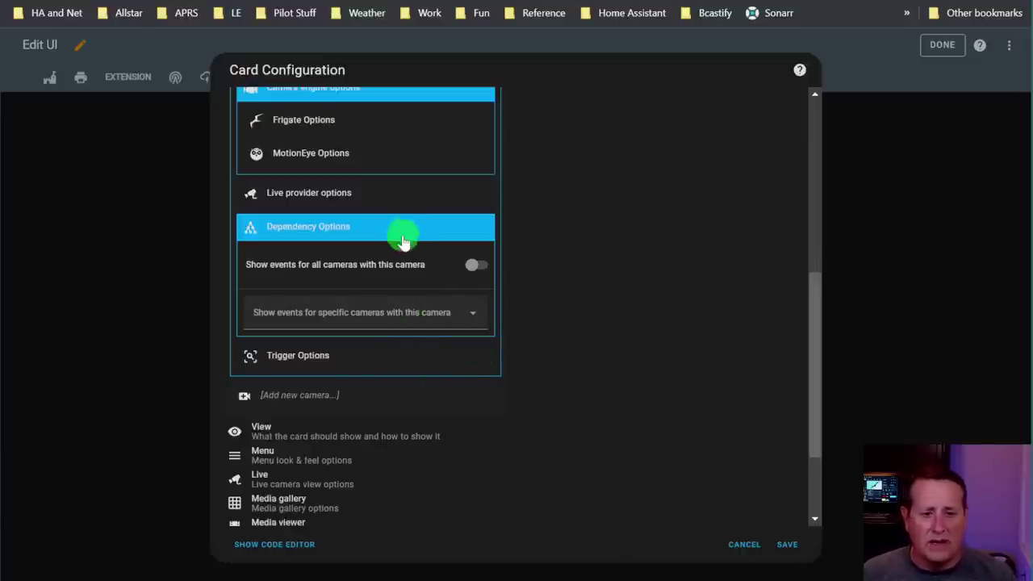
pyautogui.click(377, 227)
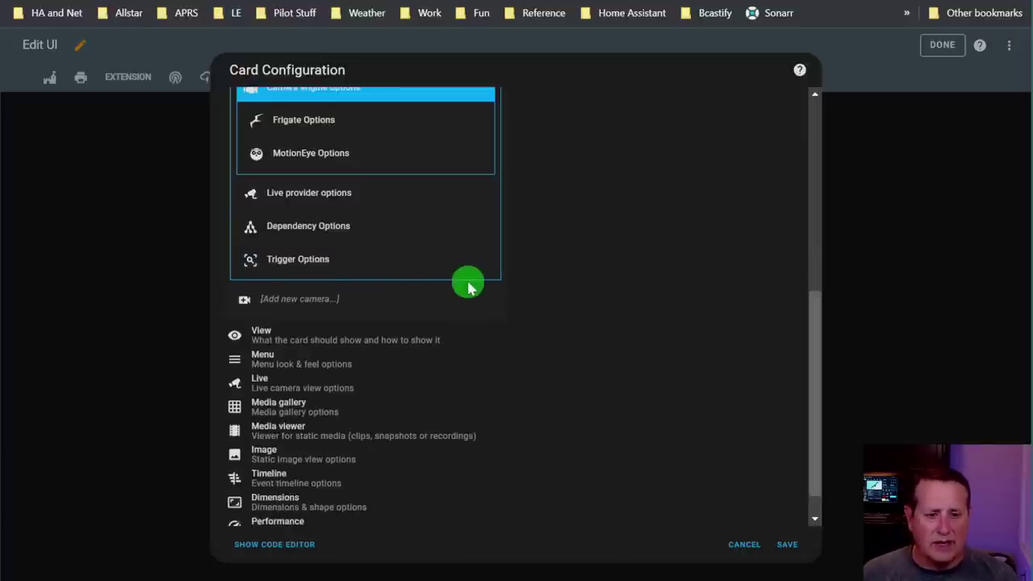
# In the Driveway camera's trigger options, enable triggering by the auto-detected motion sensor and disable triggering by the occupancy sensor
pyautogui.click(319, 260)
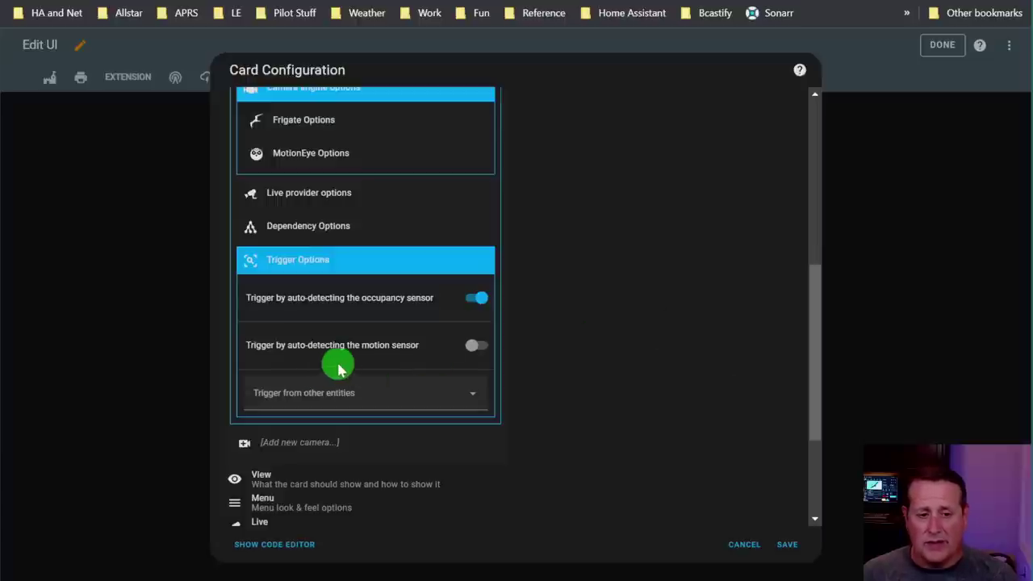
pyautogui.click(477, 345)
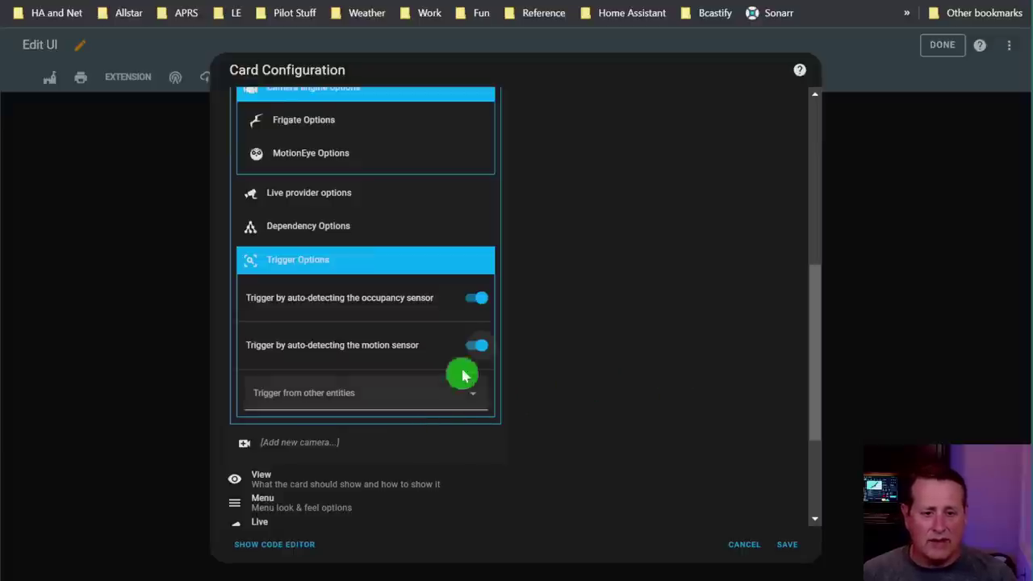
pyautogui.click(477, 298)
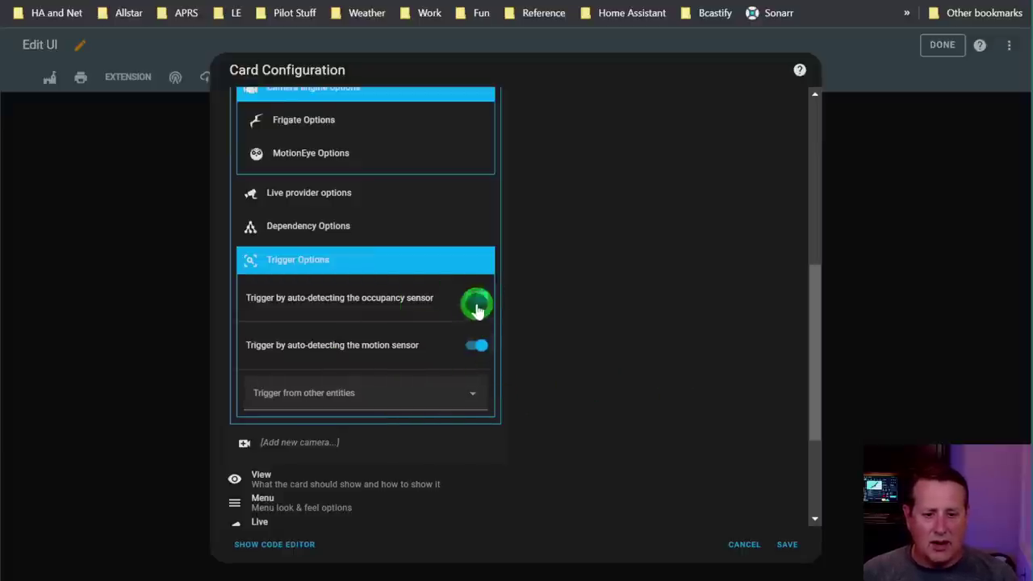
# Find the driveway entities and add binary_sensor.driveway_all_occupancy to the camera's other trigger entities
pyautogui.click(404, 404)
pyautogui.write('driveway')
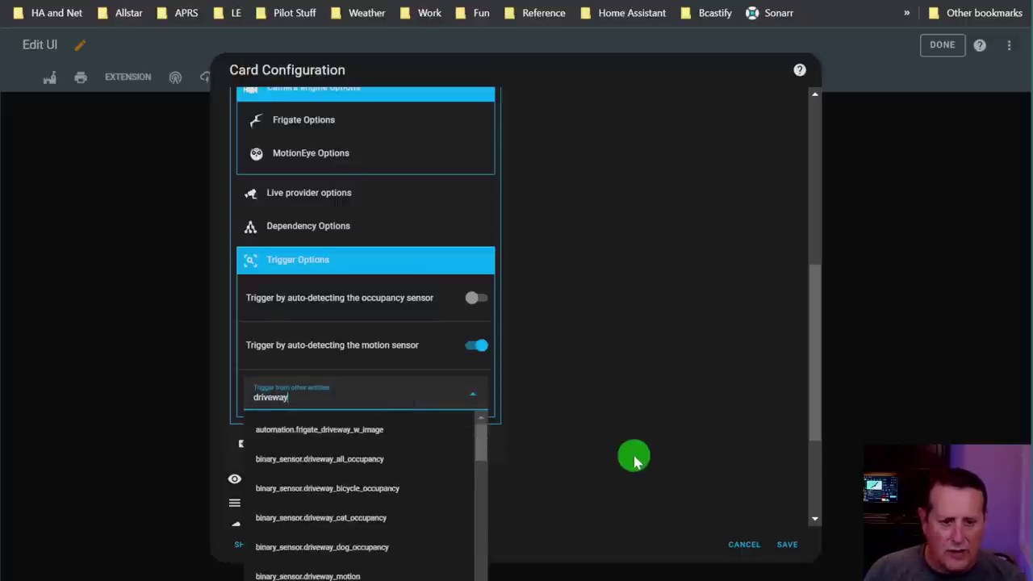
pyautogui.click(406, 458)
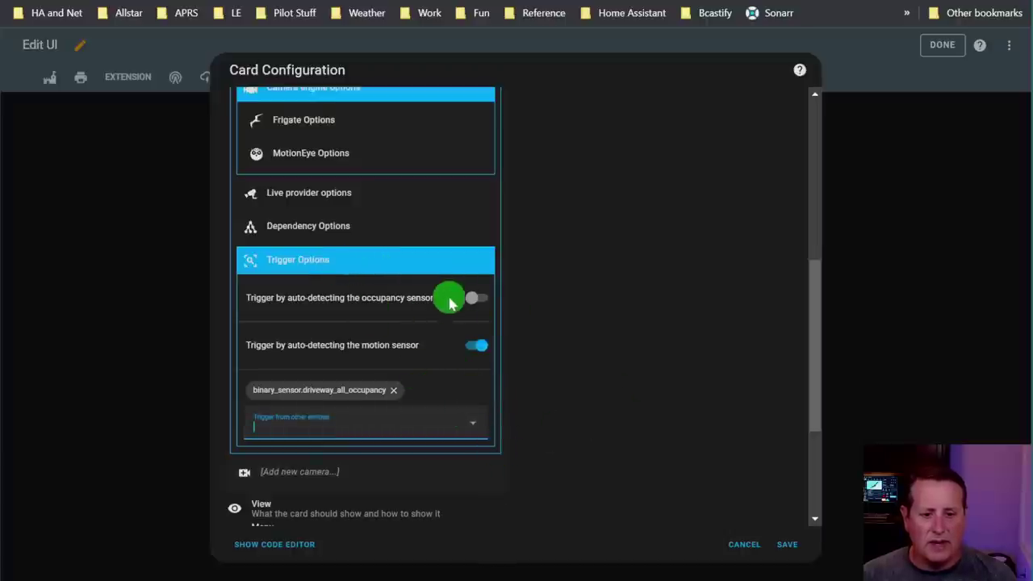
pyautogui.click(478, 345)
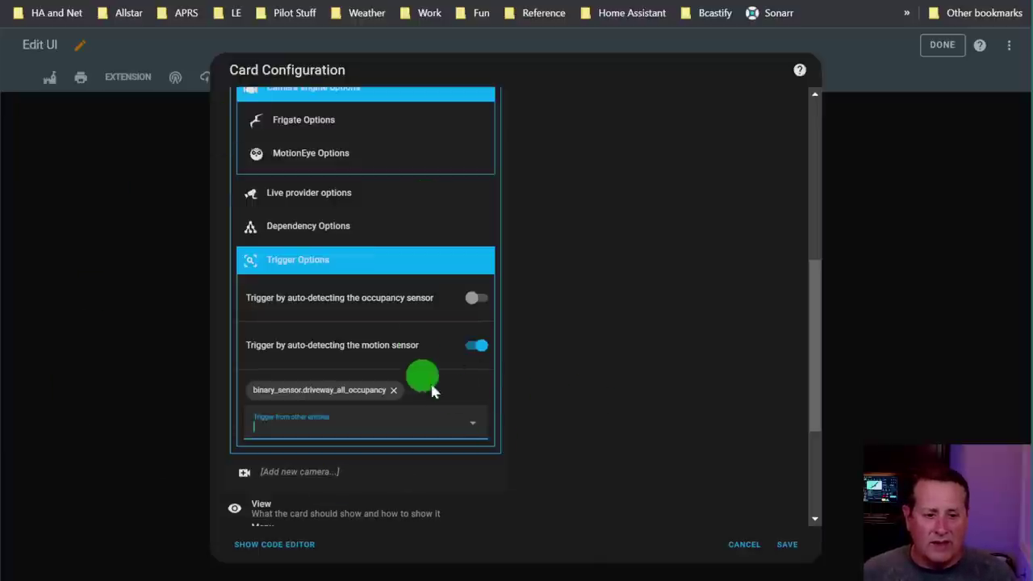
# Review the Driveway camera's settings, then collapse its trigger options and the whole camera entry
pyautogui.scroll(1, 428, 429)
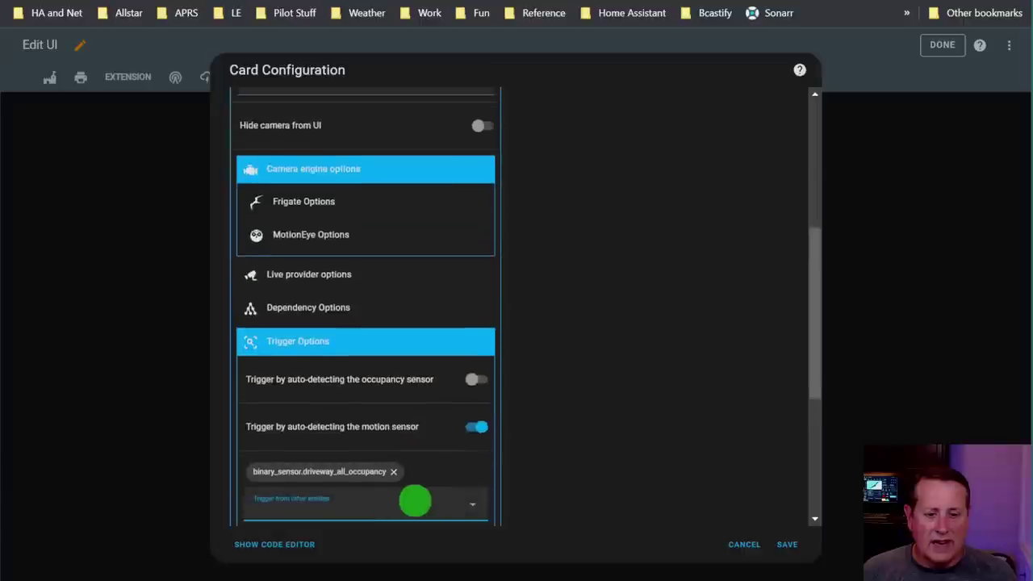
pyautogui.scroll(4, 331, 404)
pyautogui.scroll(-10, 396, 351)
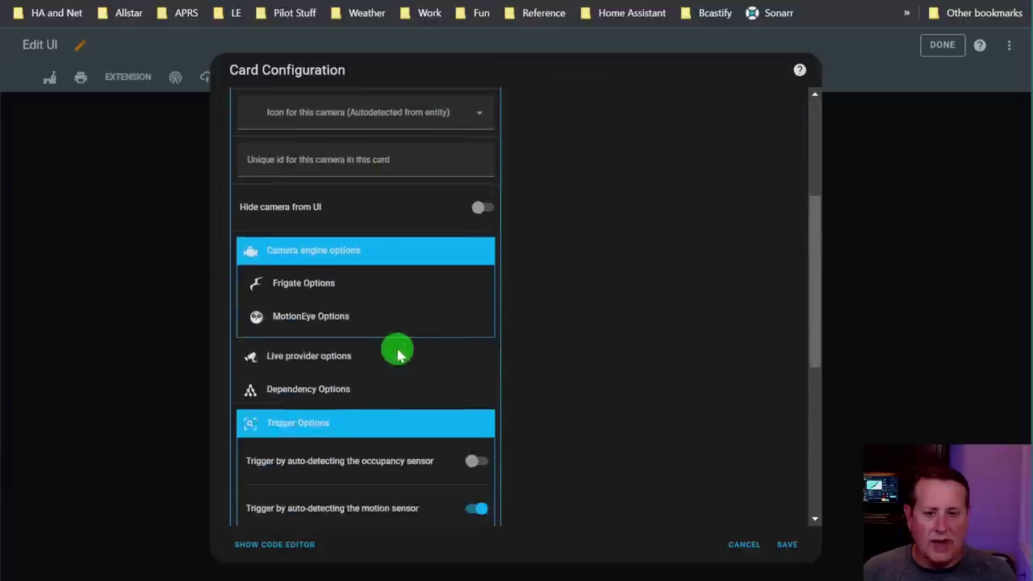
pyautogui.scroll(1, 397, 349)
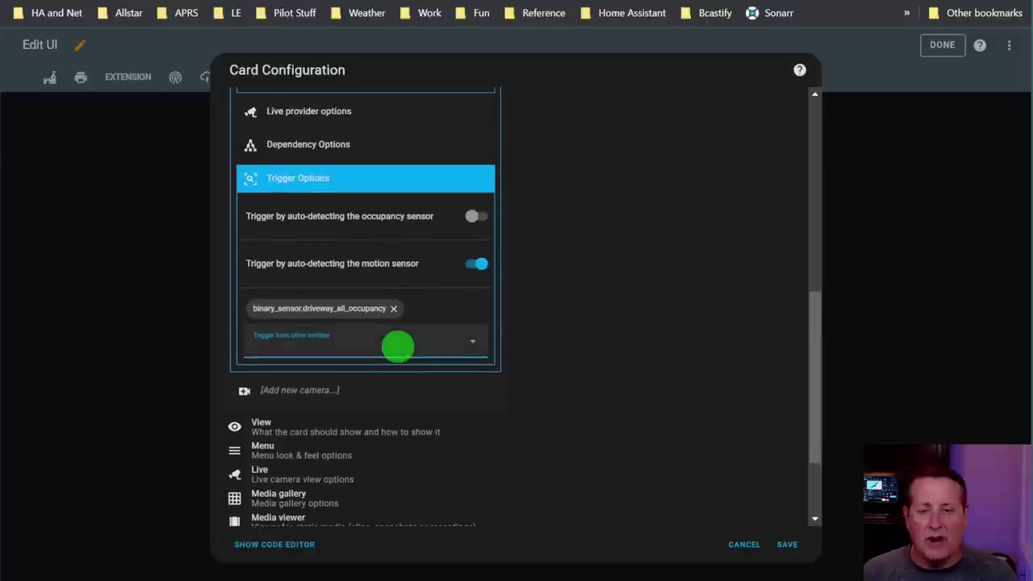
pyautogui.click(322, 179)
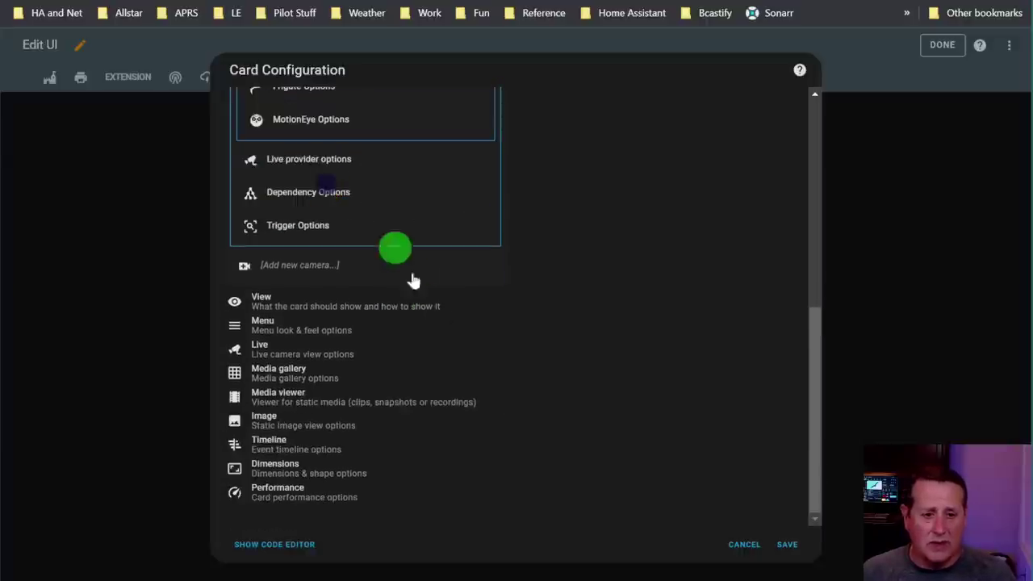
pyautogui.scroll(1, 407, 311)
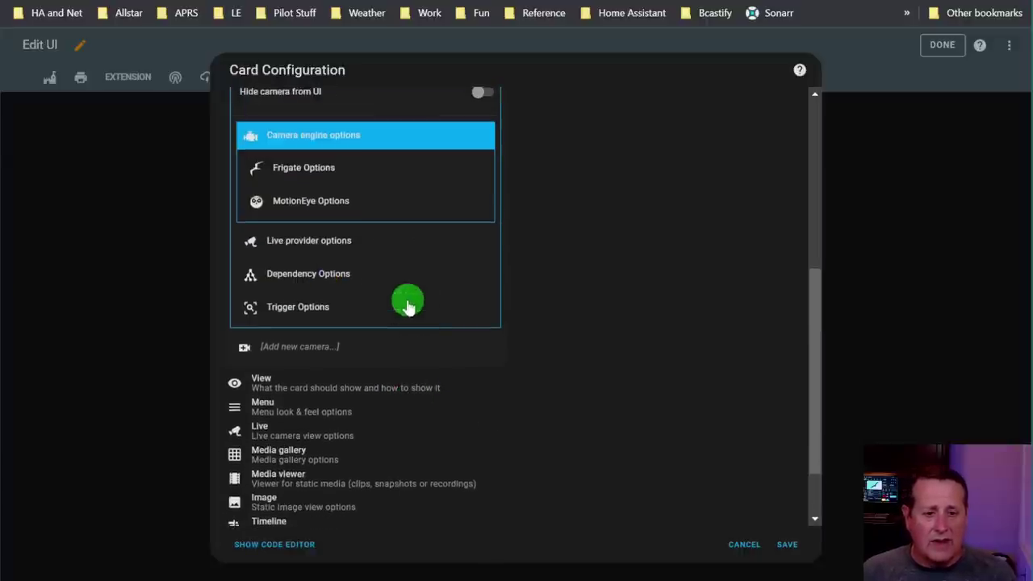
pyautogui.scroll(5, 404, 356)
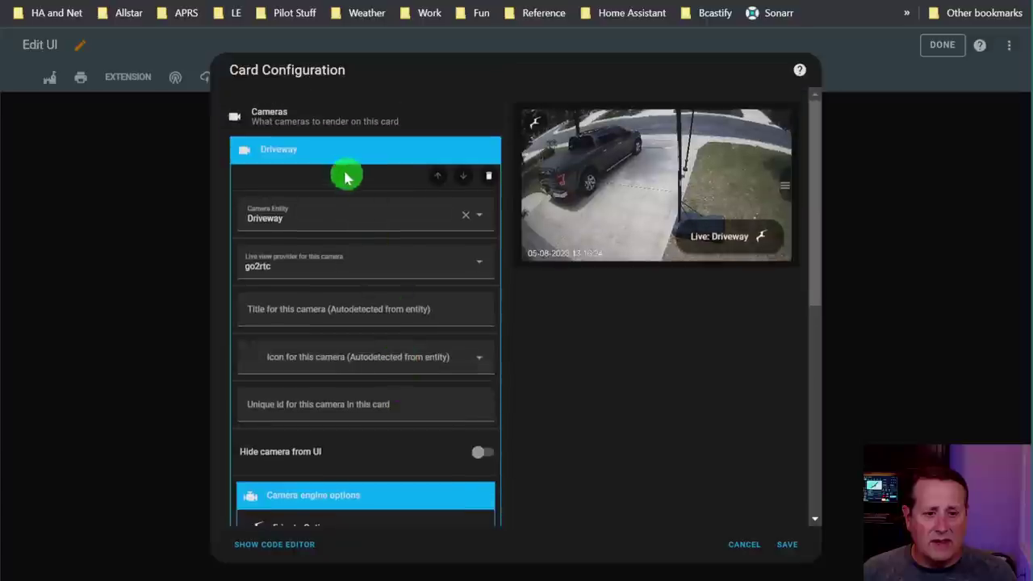
pyautogui.click(331, 158)
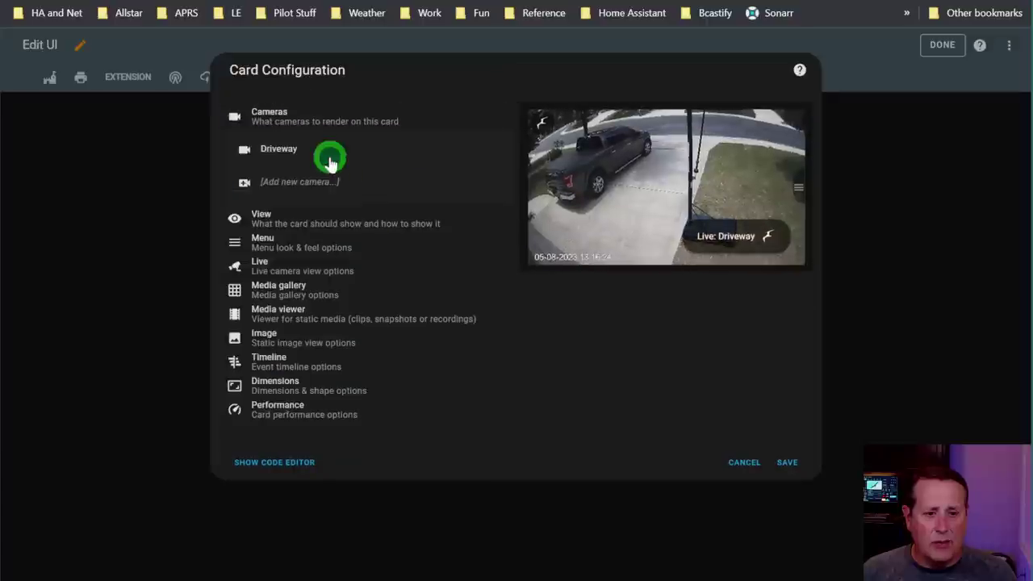
# In the card's view options, set the default view to Static image and the view for newly selected cameras to Most recent snapshot
pyautogui.click(295, 226)
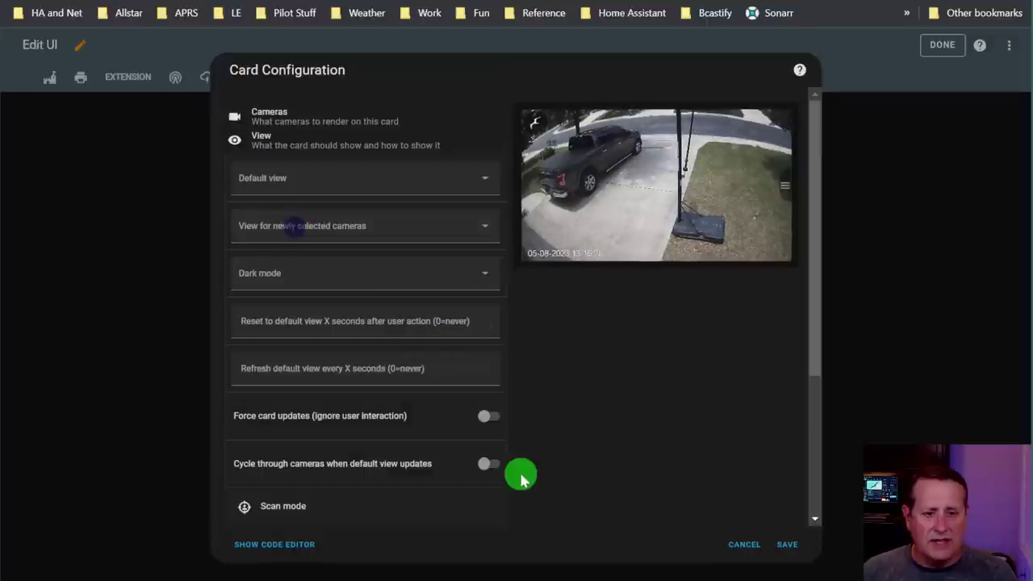
pyautogui.click(469, 181)
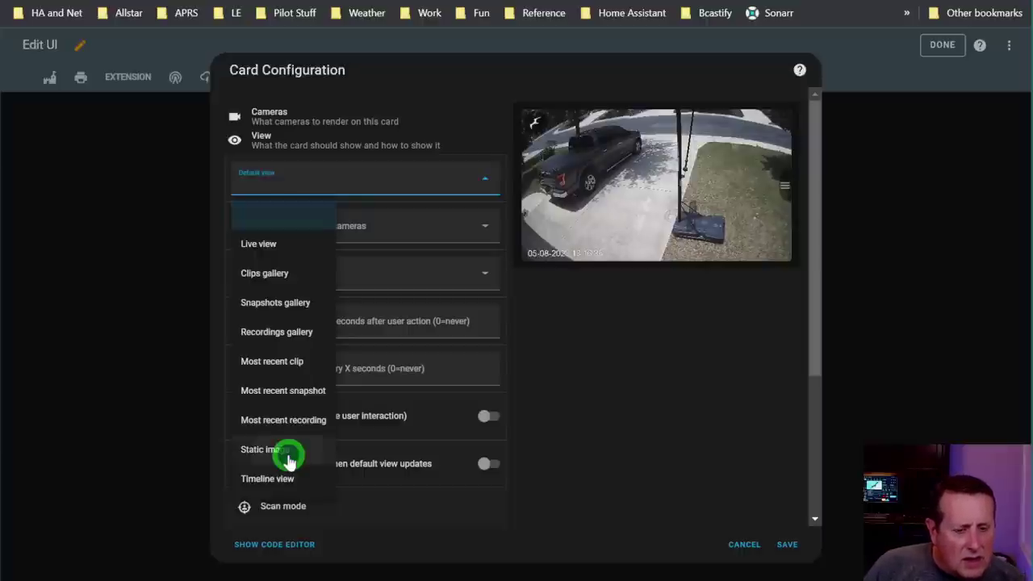
pyautogui.click(260, 449)
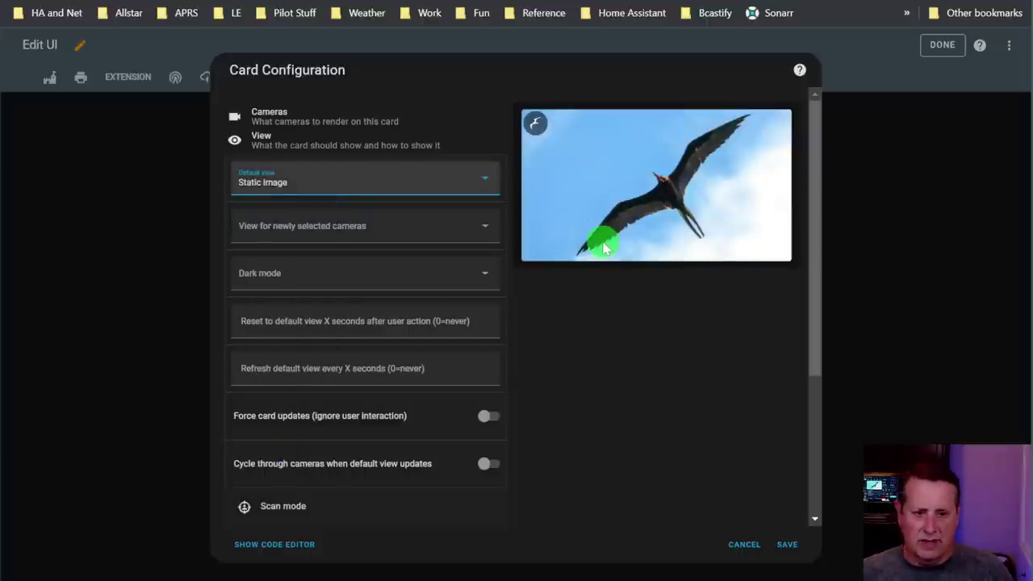
pyautogui.click(431, 230)
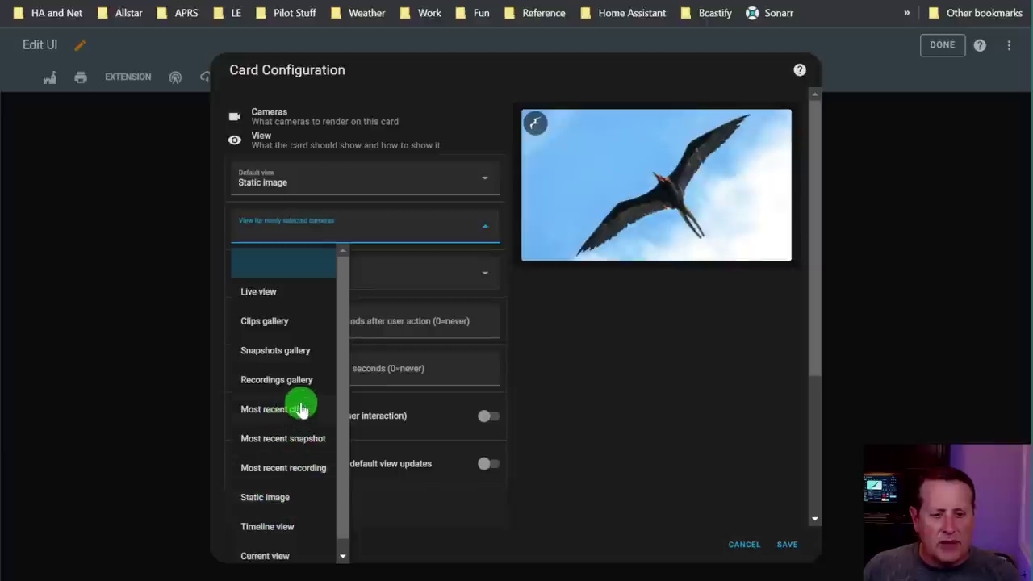
pyautogui.click(305, 438)
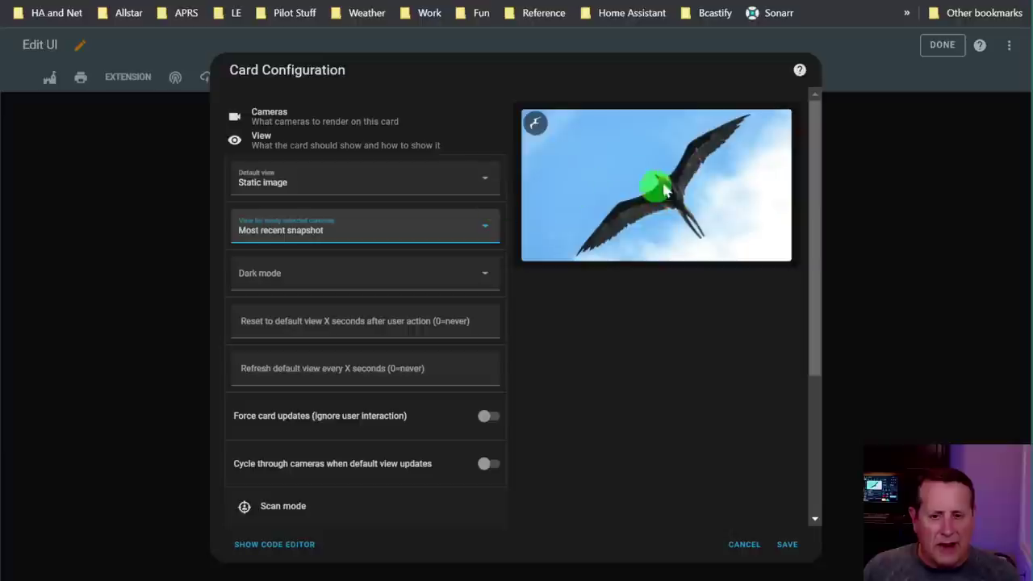
# Try the card's dark mode set to On, and clear the setting again
pyautogui.click(475, 272)
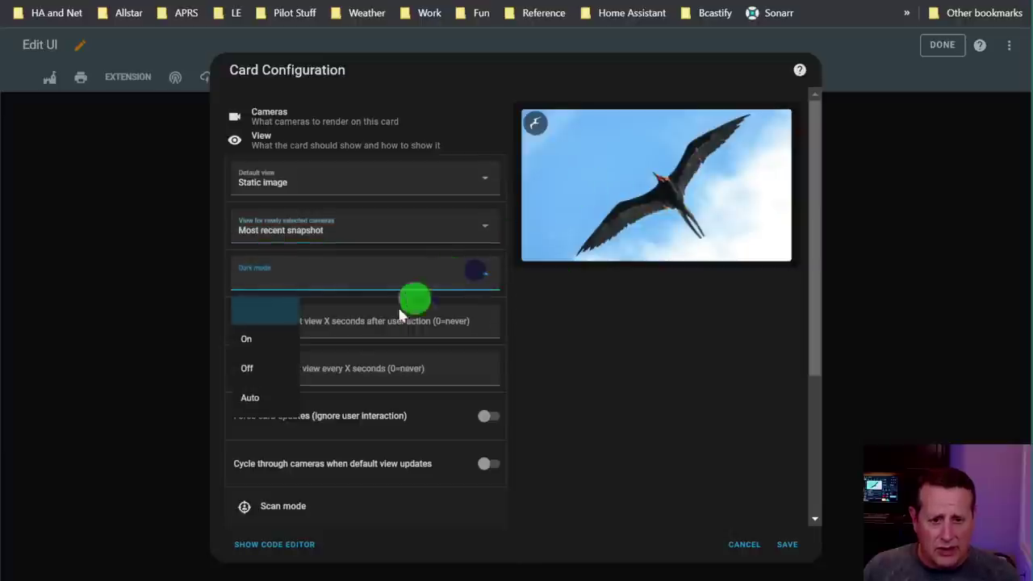
pyautogui.click(258, 339)
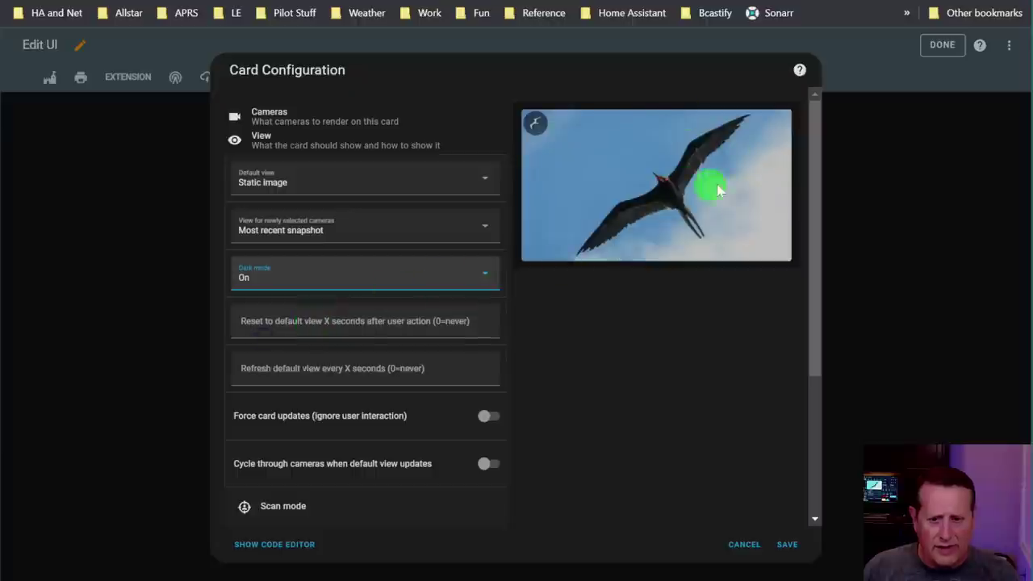
pyautogui.click(410, 279)
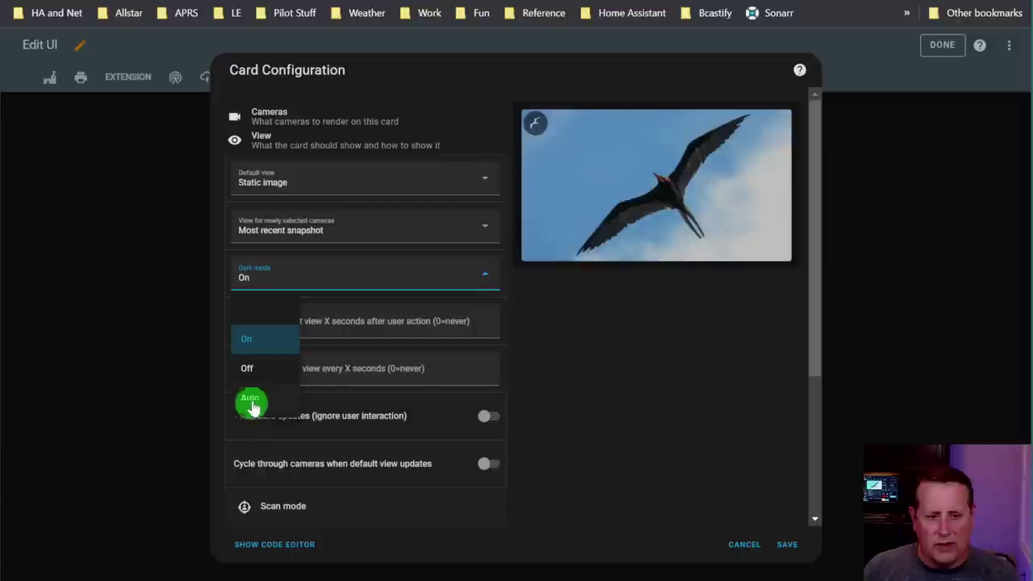
pyautogui.click(256, 315)
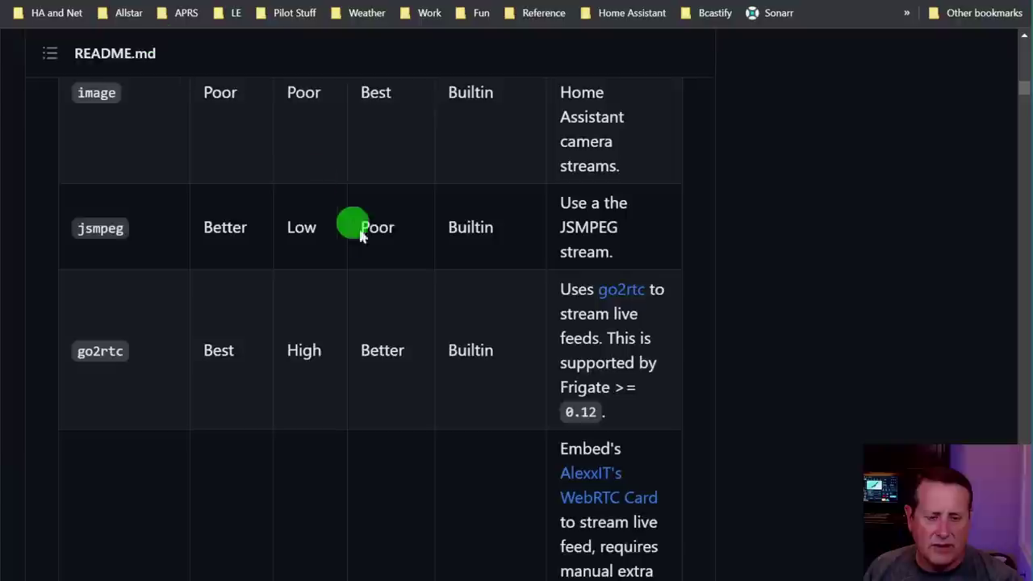
# Find the View Options section in the README and read the entries for camera_select, dark_mode and timeout_seconds
pyautogui.scroll(-5, 356, 242)
pyautogui.scroll(-15, 351, 257)
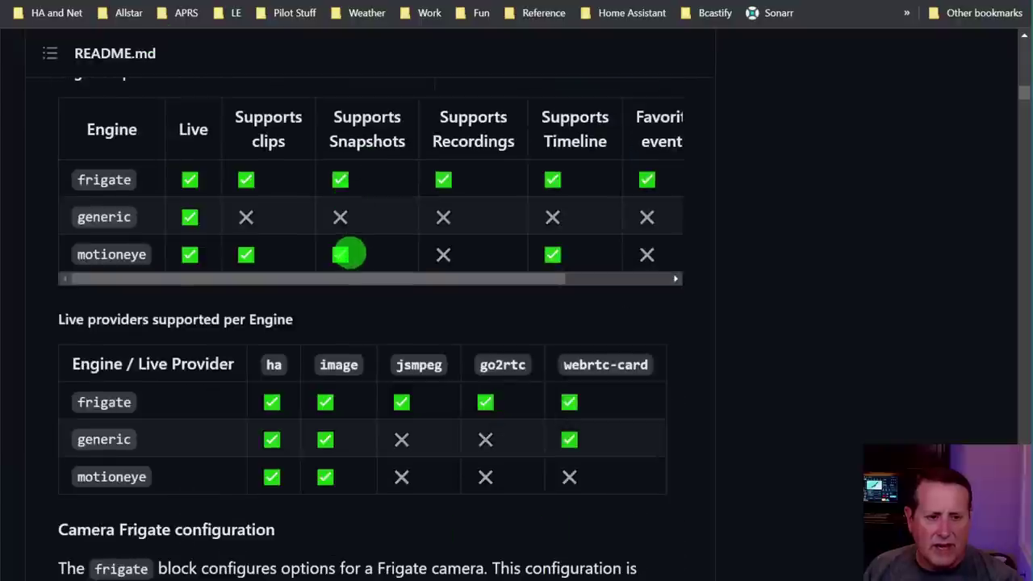
pyautogui.scroll(-15, 353, 260)
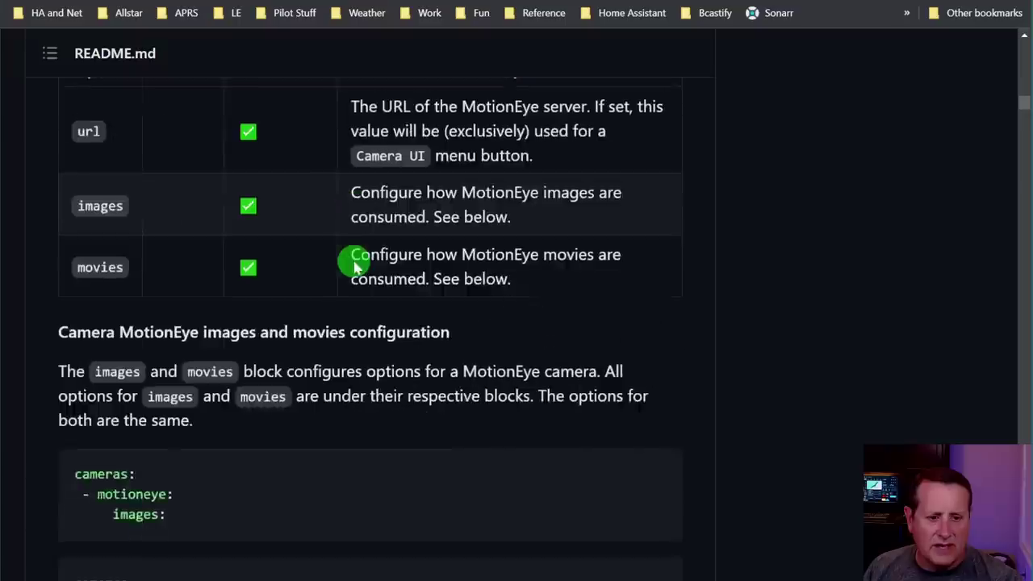
pyautogui.scroll(-15, 353, 275)
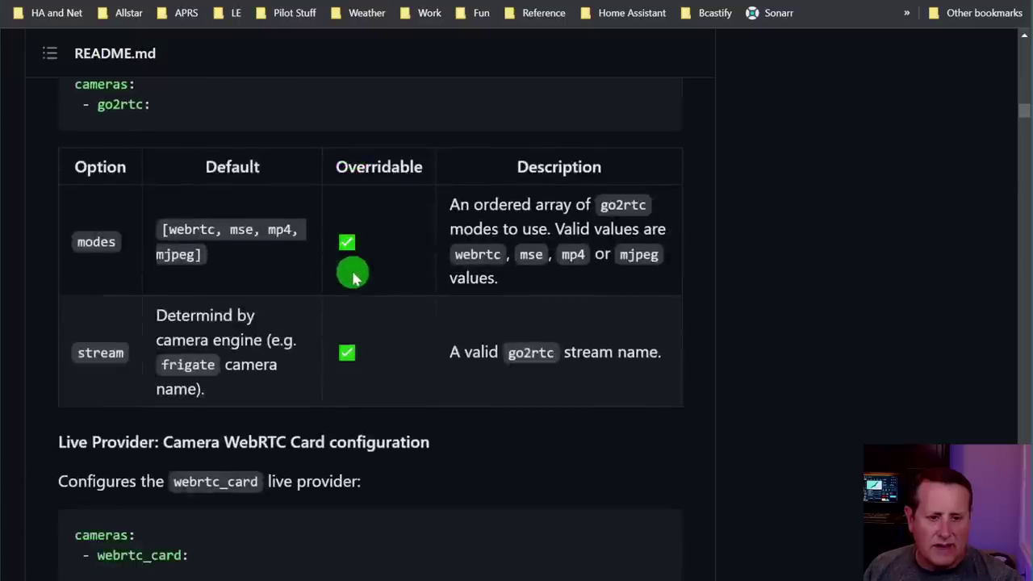
pyautogui.scroll(-15, 353, 275)
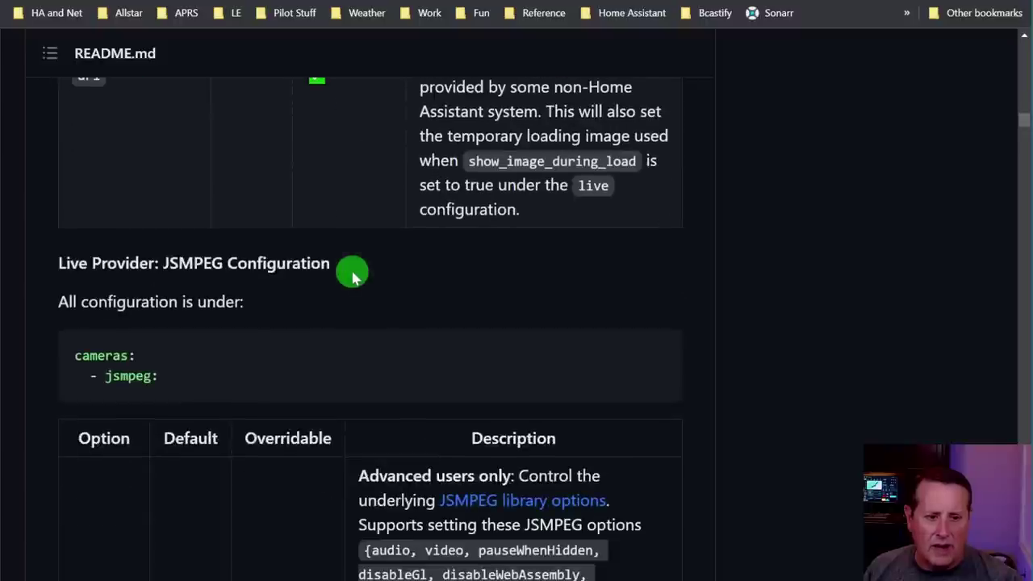
pyautogui.scroll(-15, 353, 275)
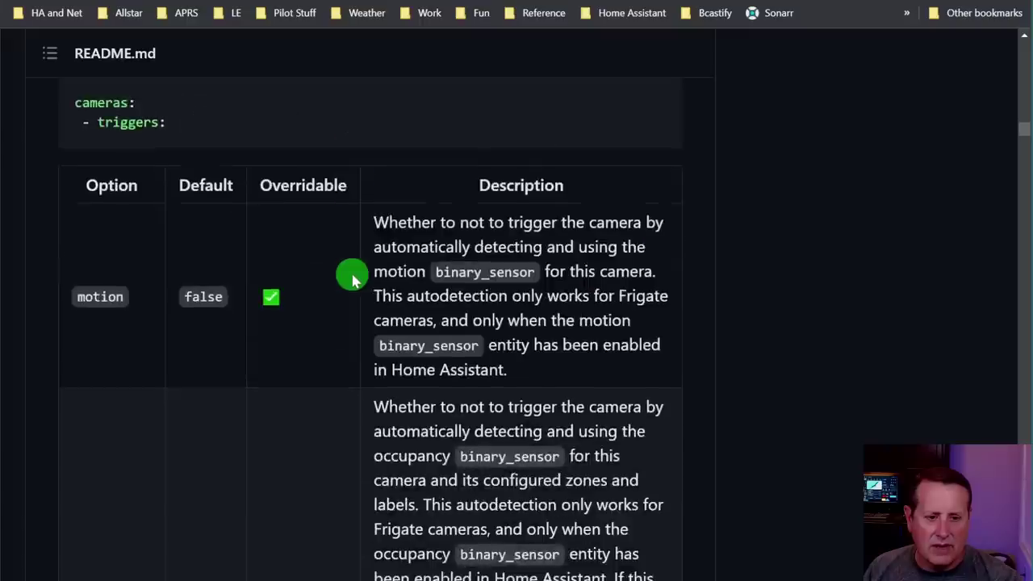
pyautogui.scroll(-5, 353, 275)
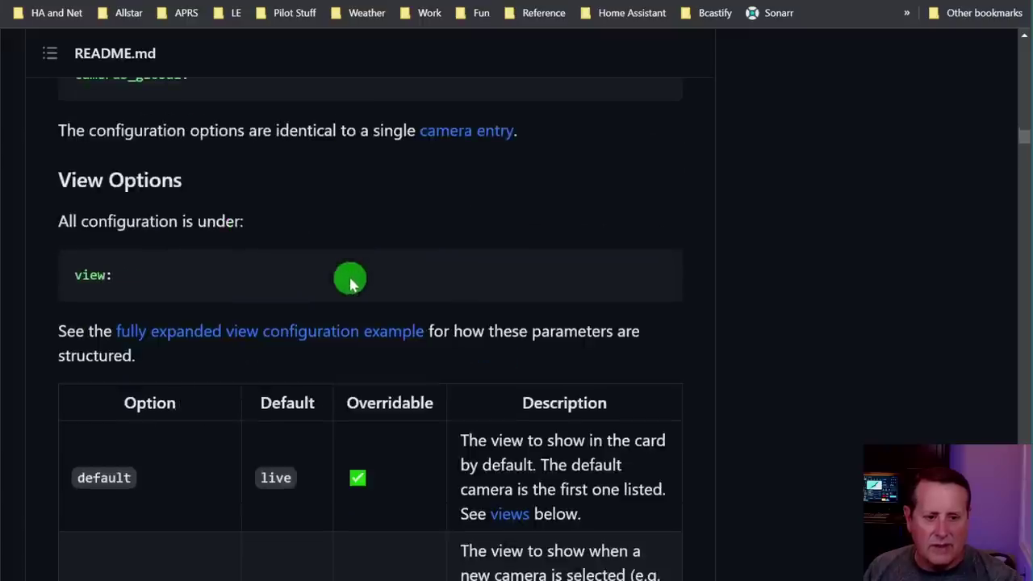
pyautogui.scroll(-5, 771, 331)
pyautogui.scroll(-2, 207, 380)
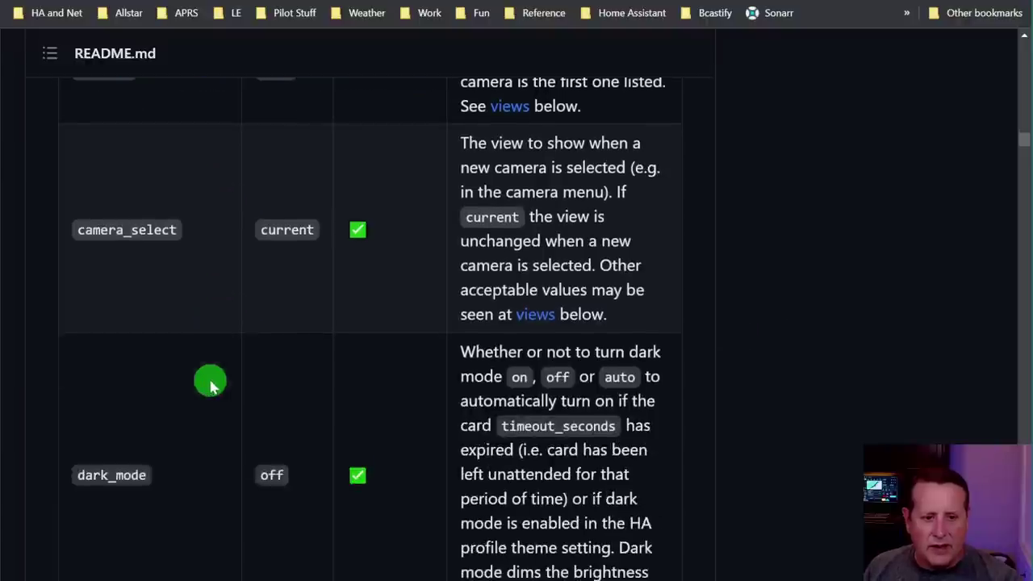
pyautogui.scroll(-4, 166, 355)
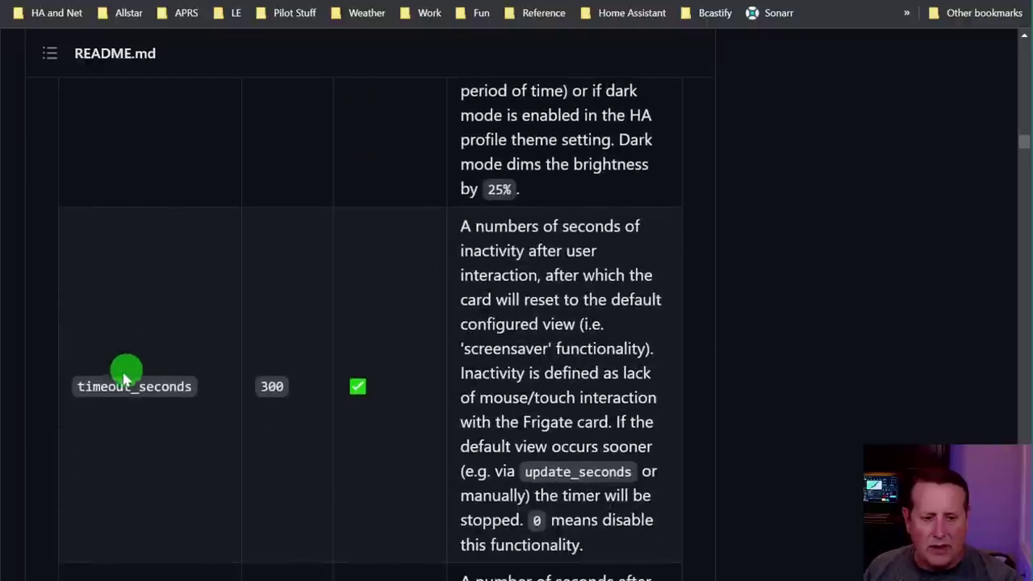
pyautogui.scroll(-1, 202, 450)
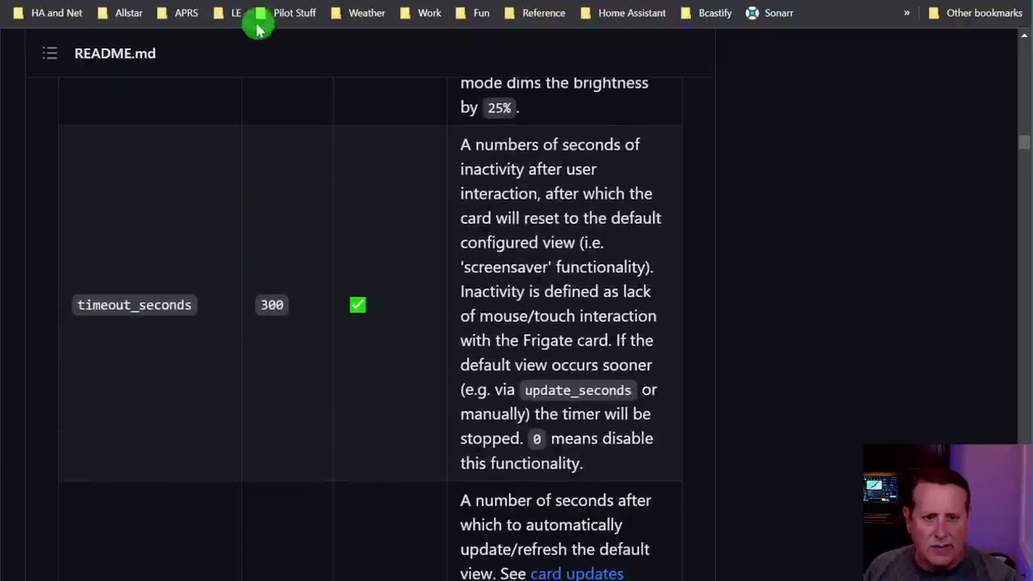
# Compare the card's reset and refresh options with the README's update_seconds entry, and check the card's YAML code before returning to the visual editor
pyautogui.click(294, 2)
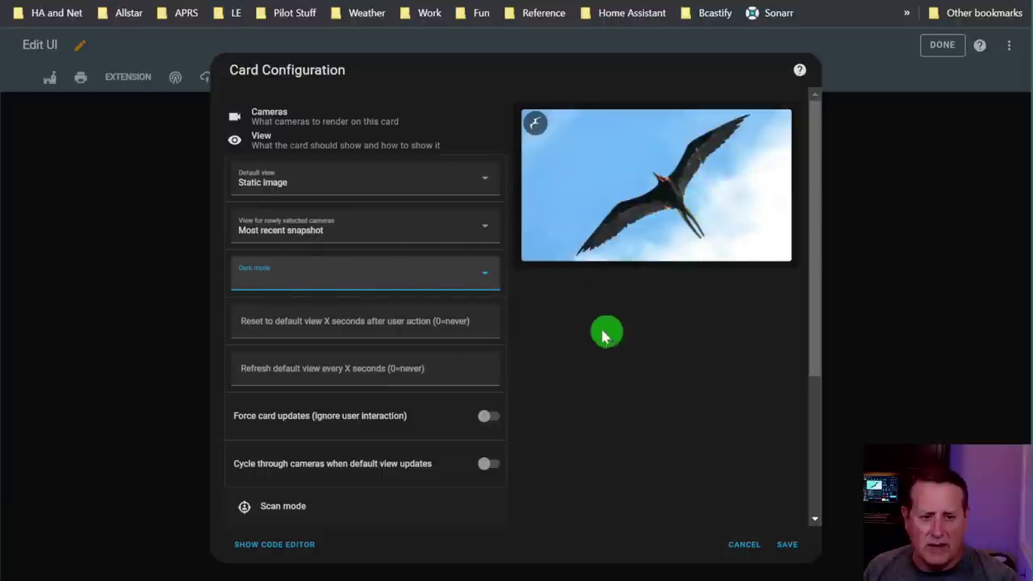
pyautogui.hotkey('ctrl', 'Tab')
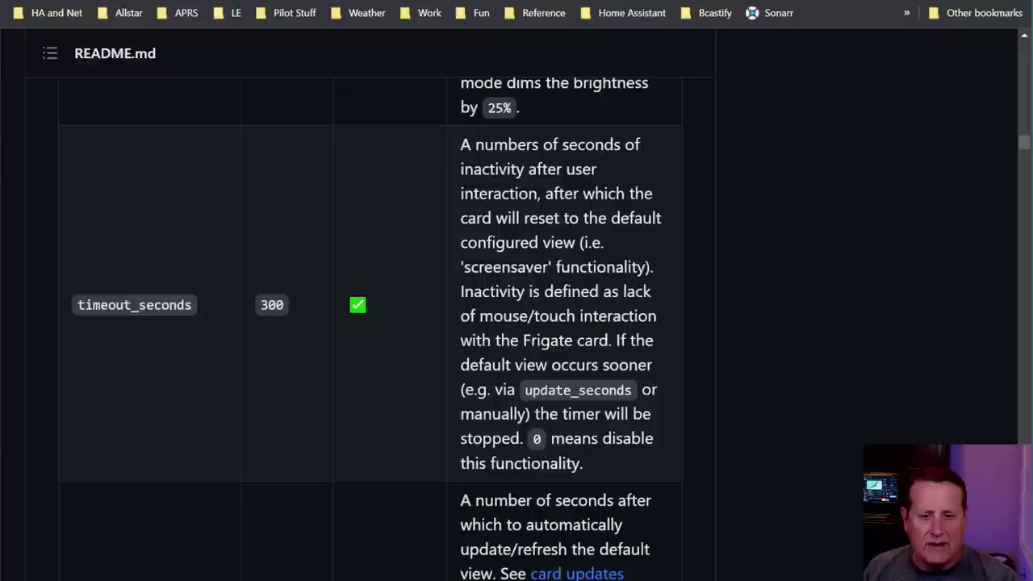
pyautogui.scroll(-3, 333, 313)
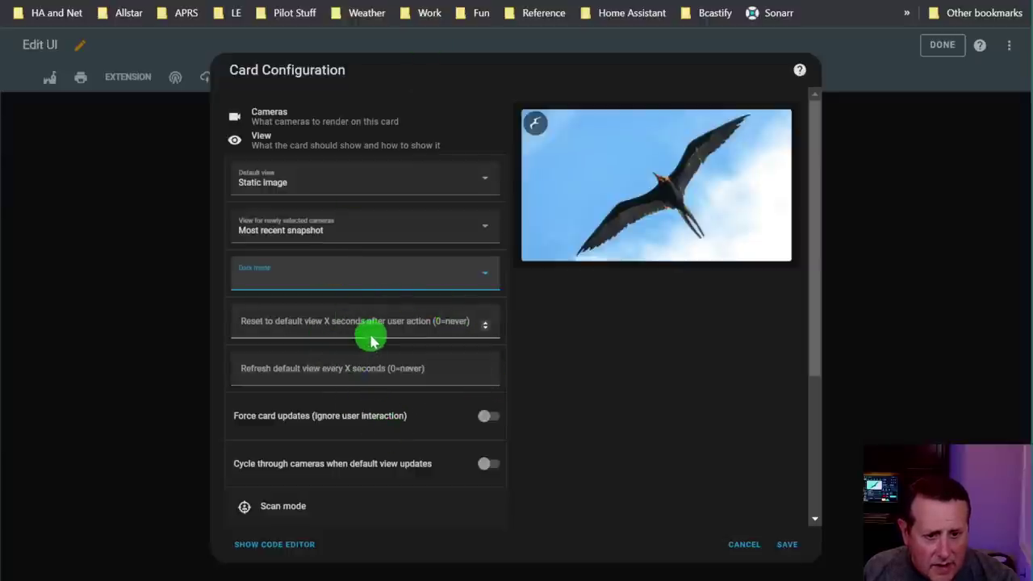
pyautogui.click(271, 546)
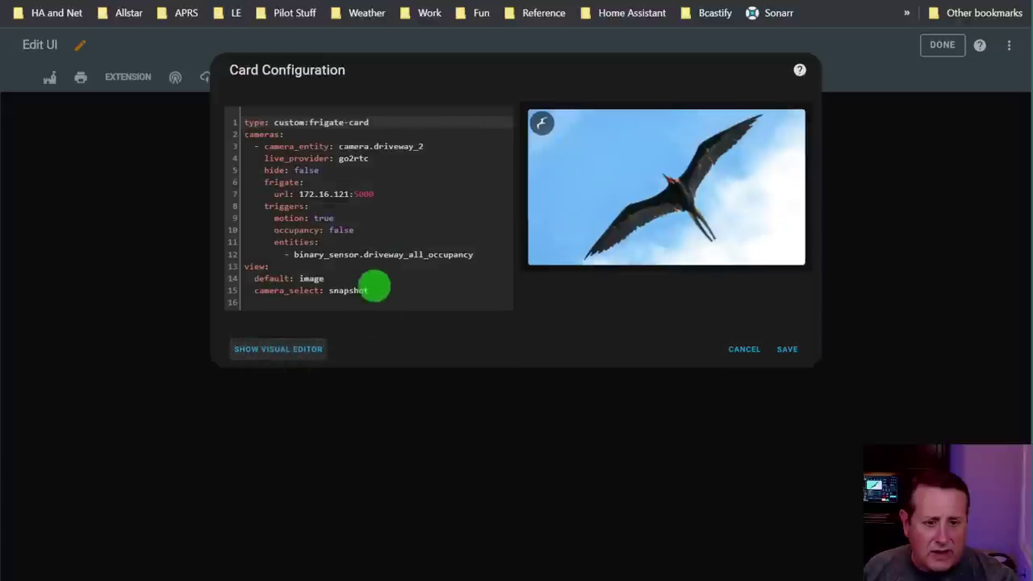
pyautogui.click(303, 352)
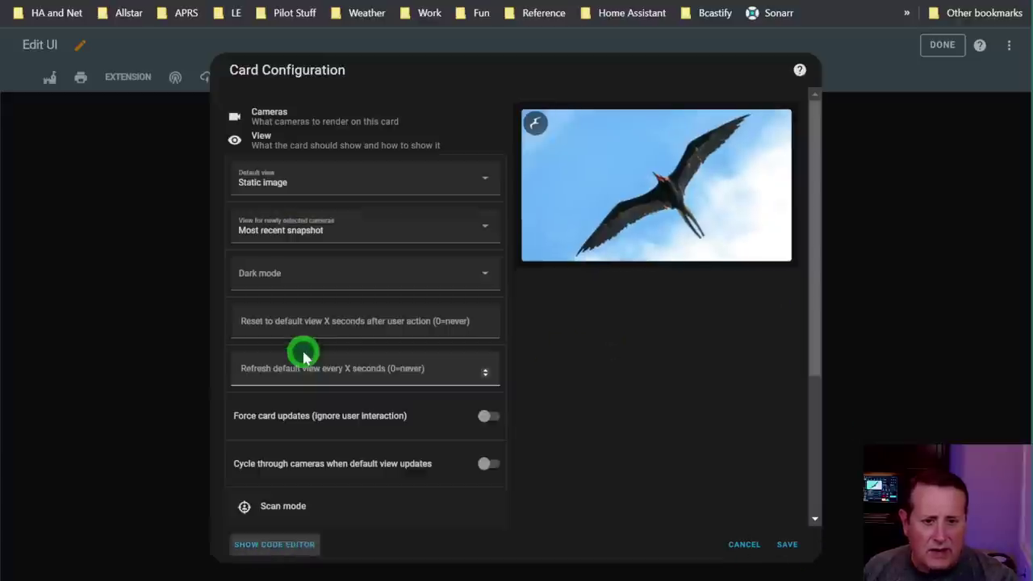
# Set the card to reset to the default view after 10 seconds and refresh it every 20 seconds, and show the card's code
pyautogui.click(351, 322)
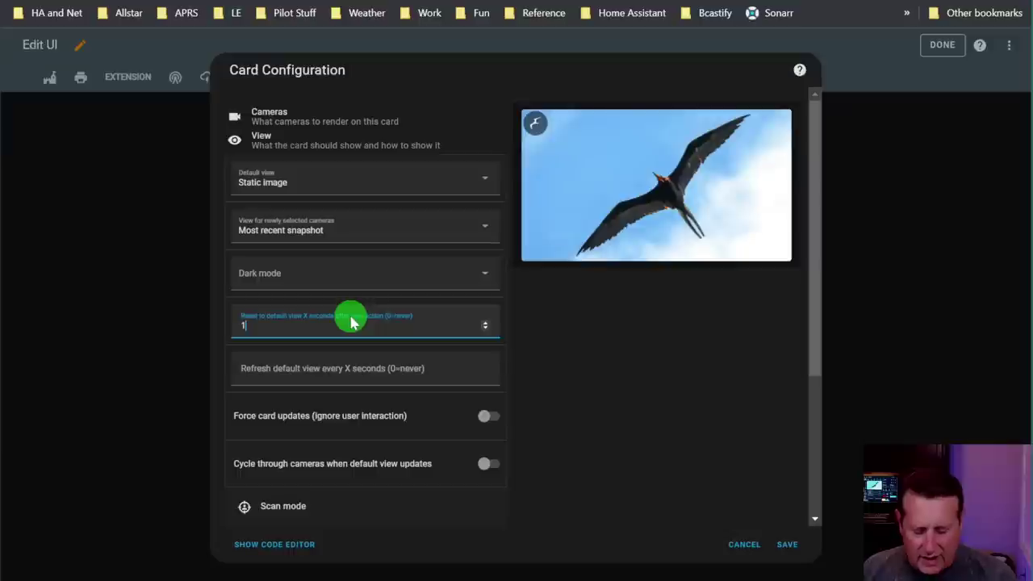
pyautogui.write('10')
pyautogui.click(336, 367)
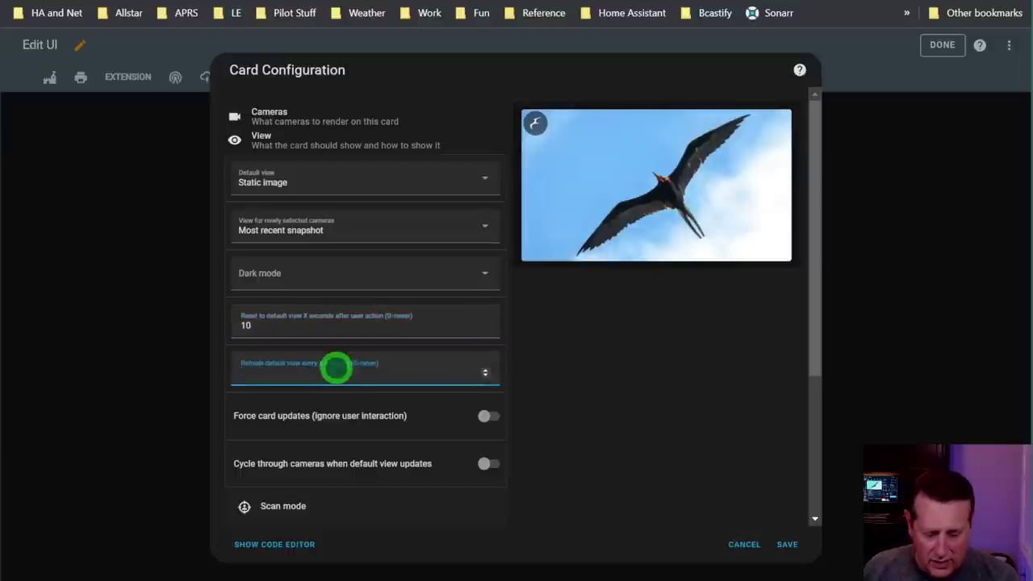
pyautogui.write('20')
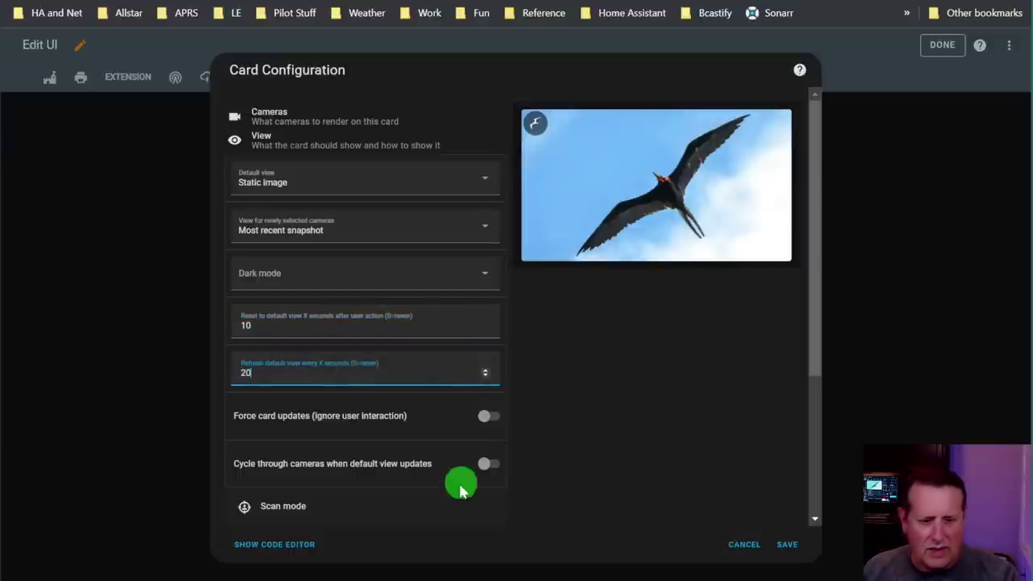
pyautogui.click(597, 512)
pyautogui.click(266, 546)
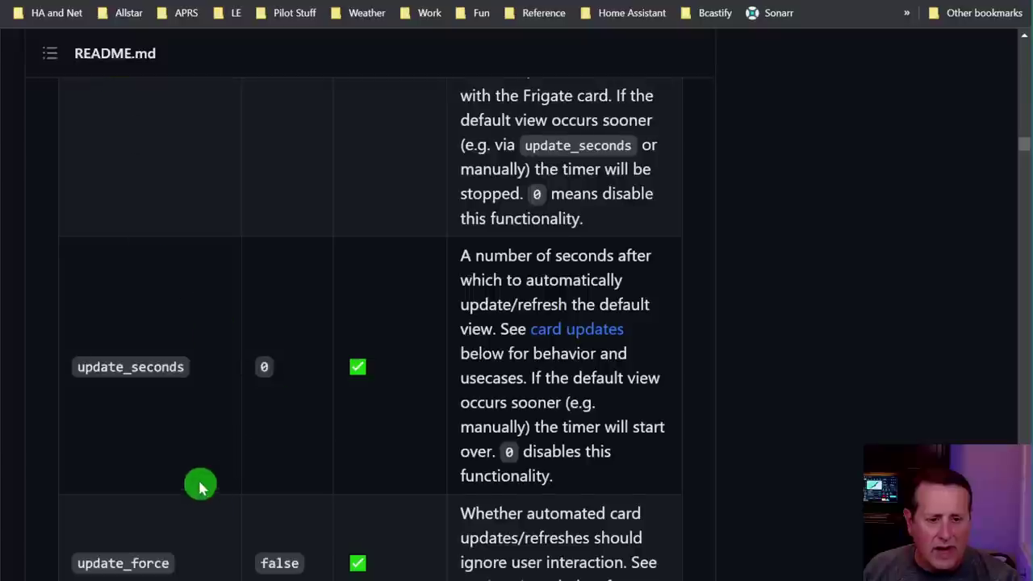
# Reread the README descriptions of timeout_seconds and update_seconds
pyautogui.scroll(3, 198, 468)
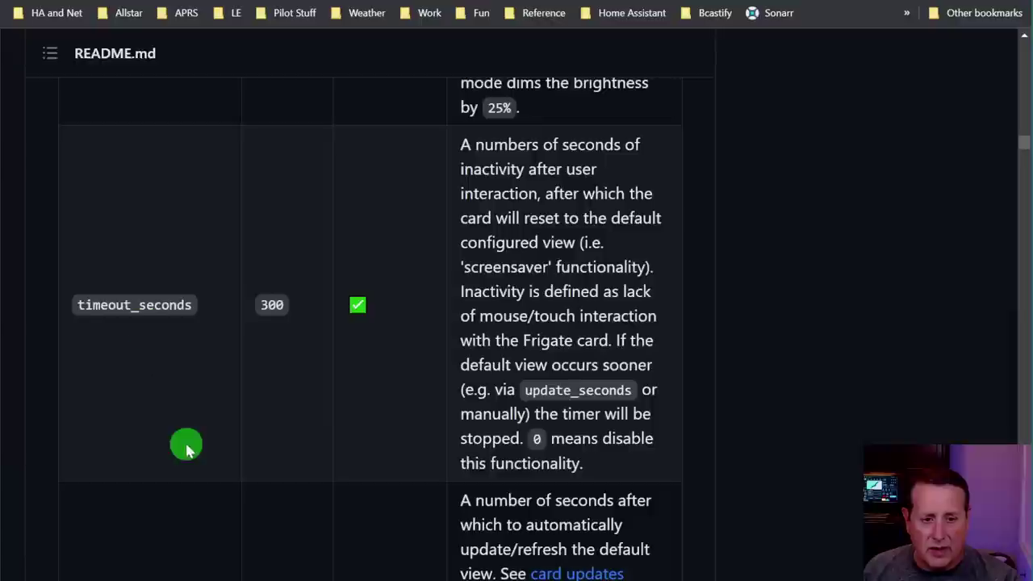
pyautogui.scroll(-3, 185, 450)
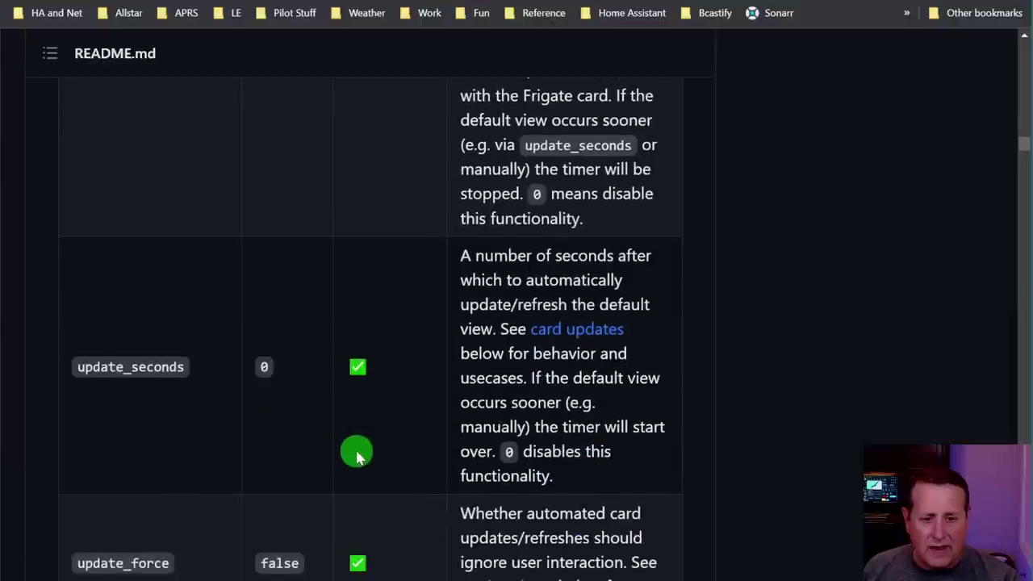
pyautogui.scroll(-1, 357, 456)
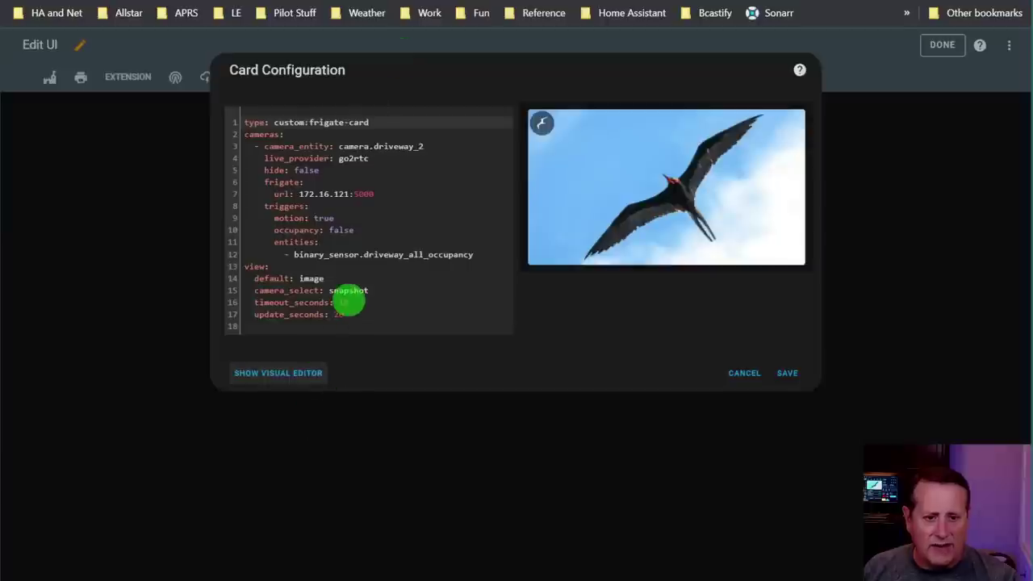
# Change update_seconds to 5 in the card's YAML and return to the visual editor
pyautogui.click(354, 305)
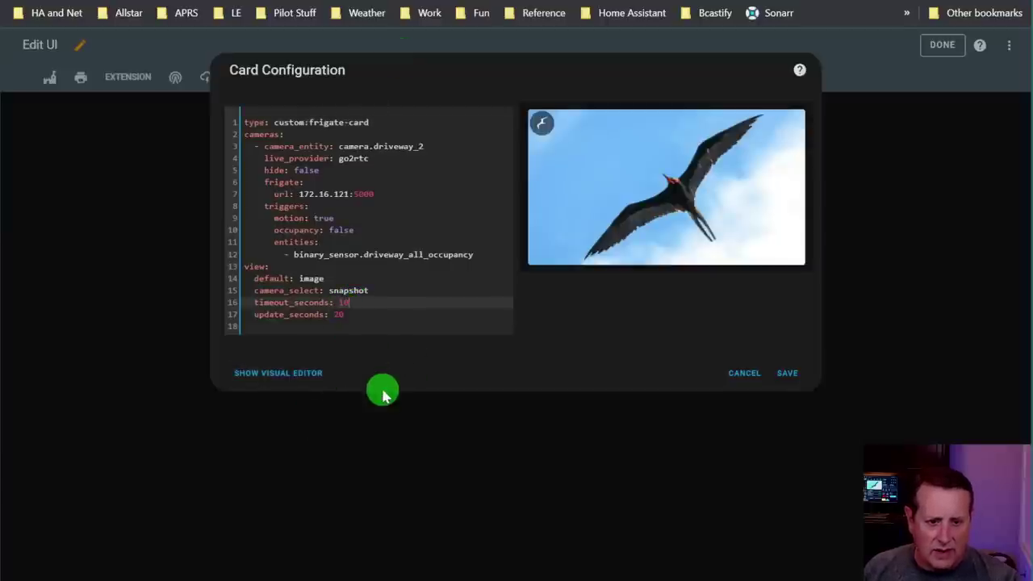
pyautogui.press('Down')
pyautogui.hotkey('ctrl', '+')
pyautogui.hotkey('ctrl', '+')
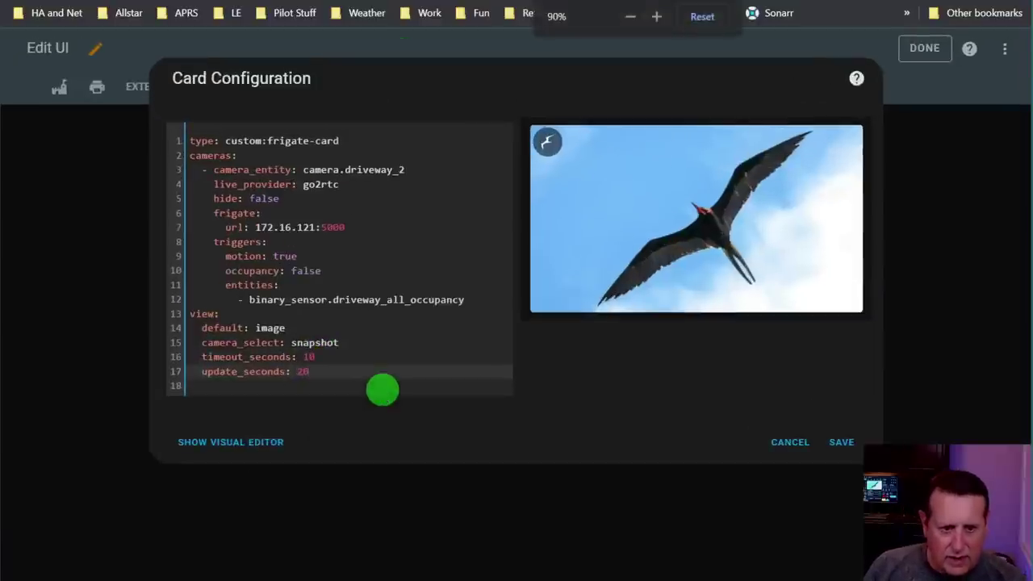
pyautogui.press('BackSpace')
pyautogui.press('BackSpace')
pyautogui.write('5')
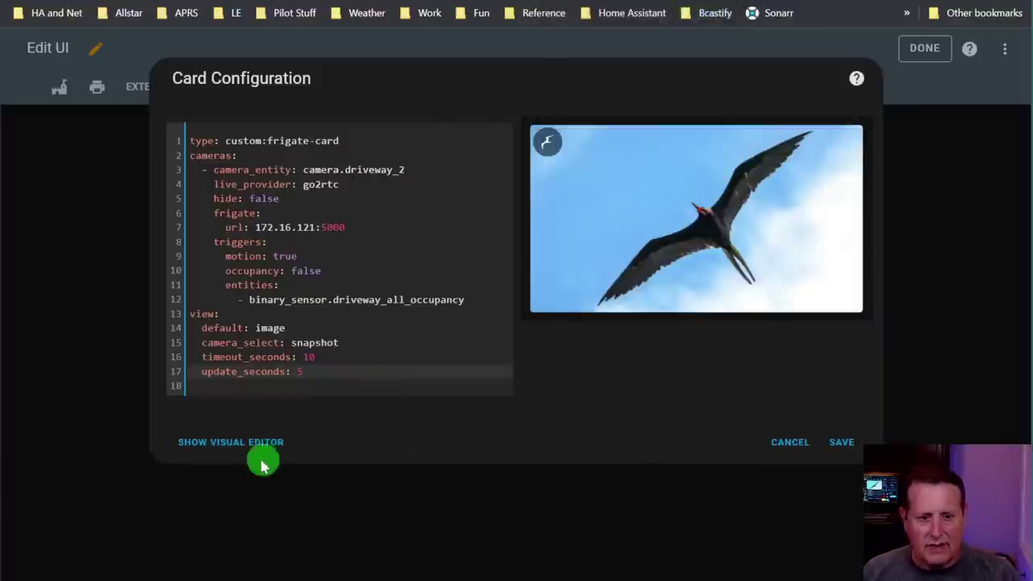
pyautogui.click(254, 447)
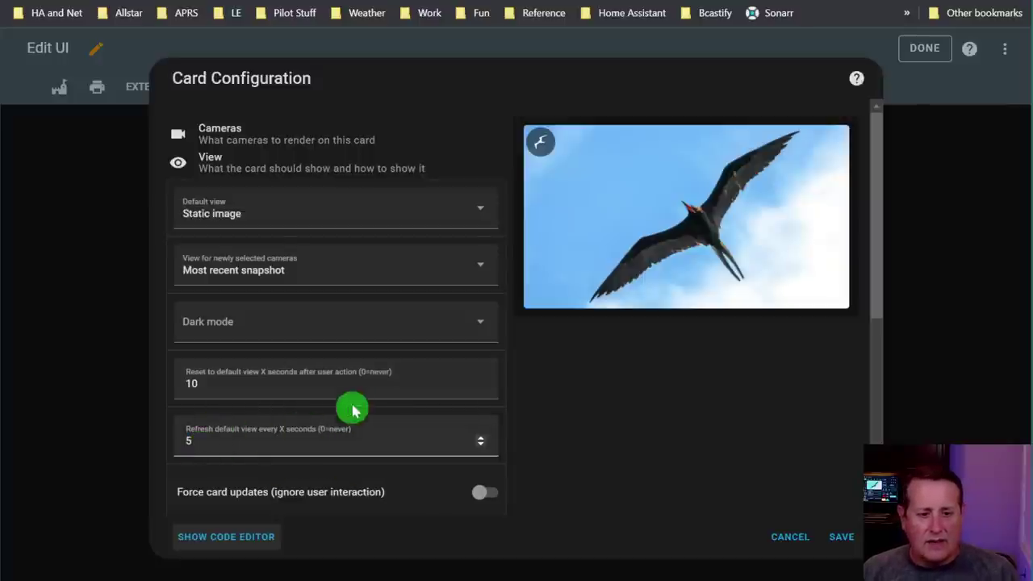
# Review the card's remaining view options and read the update_seconds, update_force and update_entities entries in the README
pyautogui.scroll(-1, 330, 403)
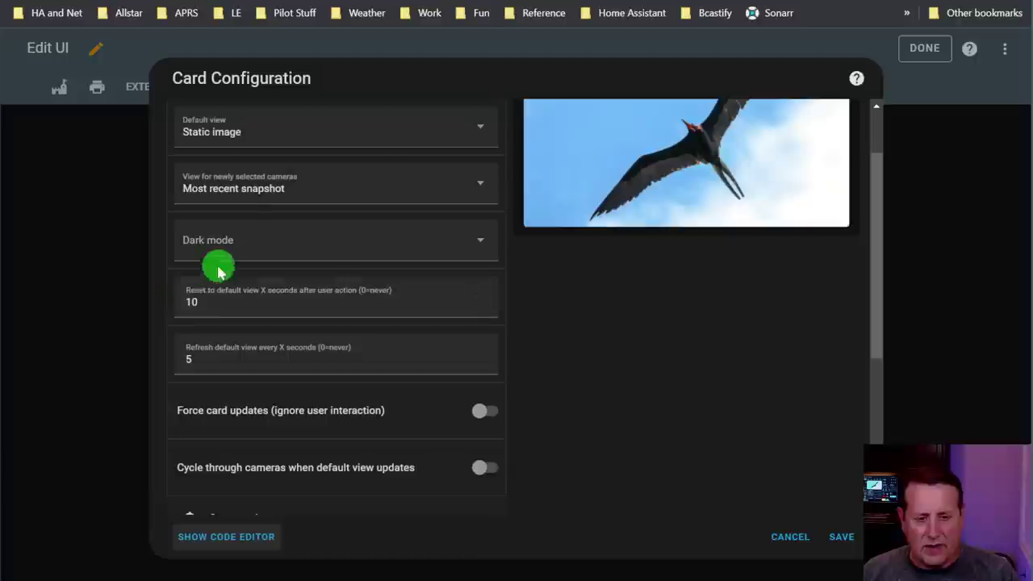
pyautogui.scroll(-1, 261, 250)
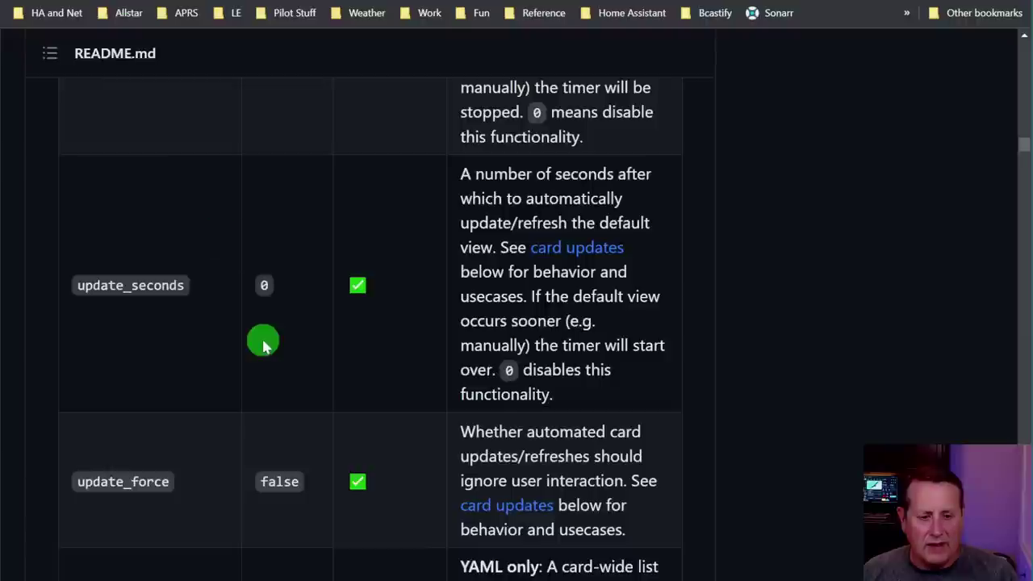
pyautogui.scroll(-2, 261, 342)
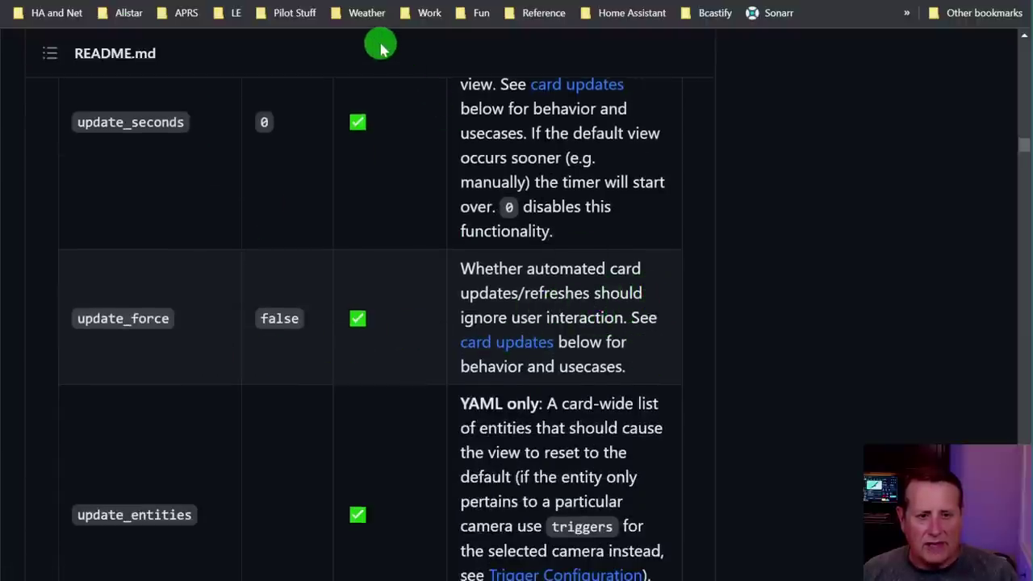
pyautogui.scroll(4, 307, 351)
pyautogui.scroll(-3, 312, 207)
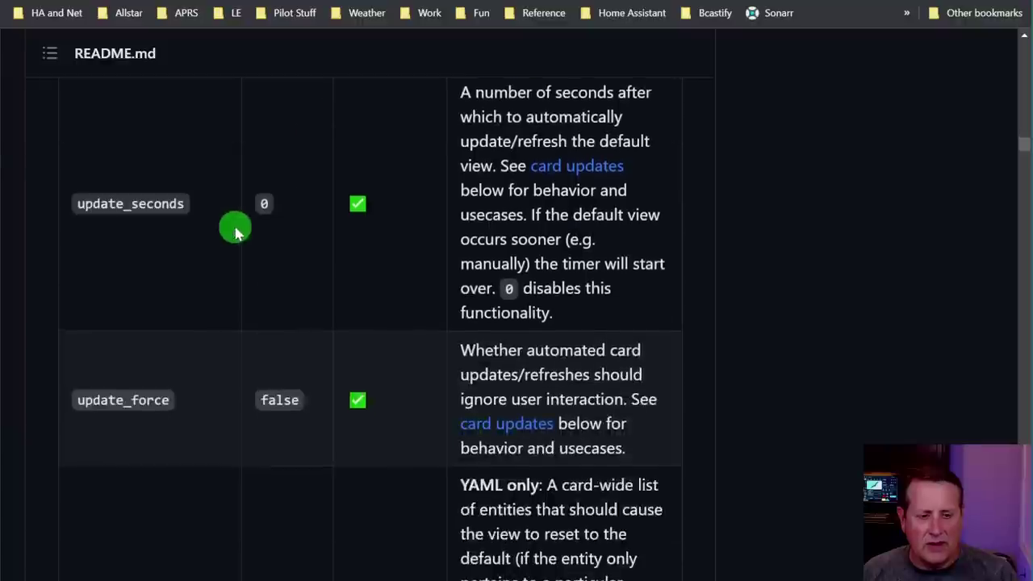
pyautogui.scroll(-2, 235, 233)
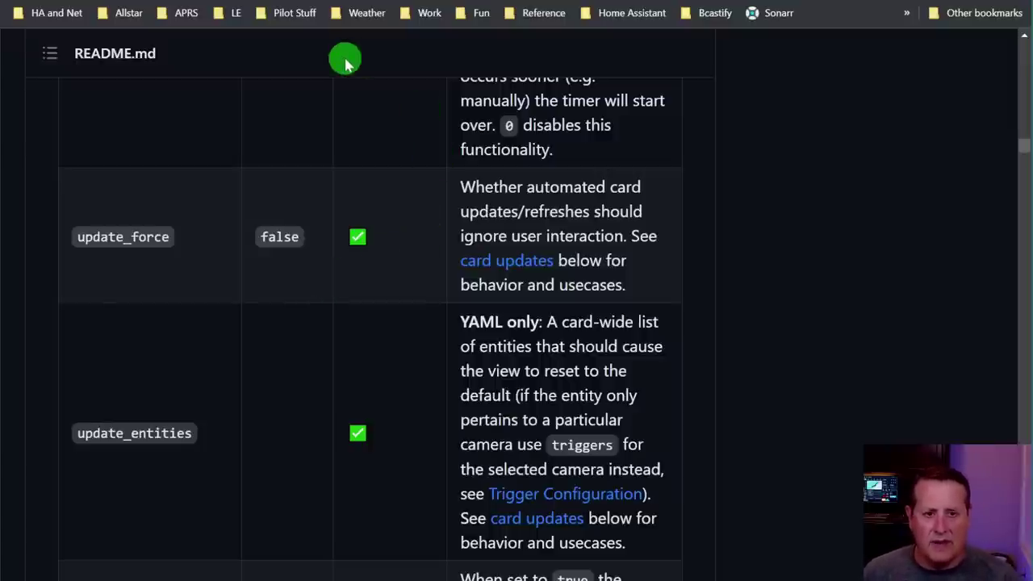
# Switch on forced card updates that ignore user interaction, and read the README entry for update_cycle_camera
pyautogui.click(474, 4)
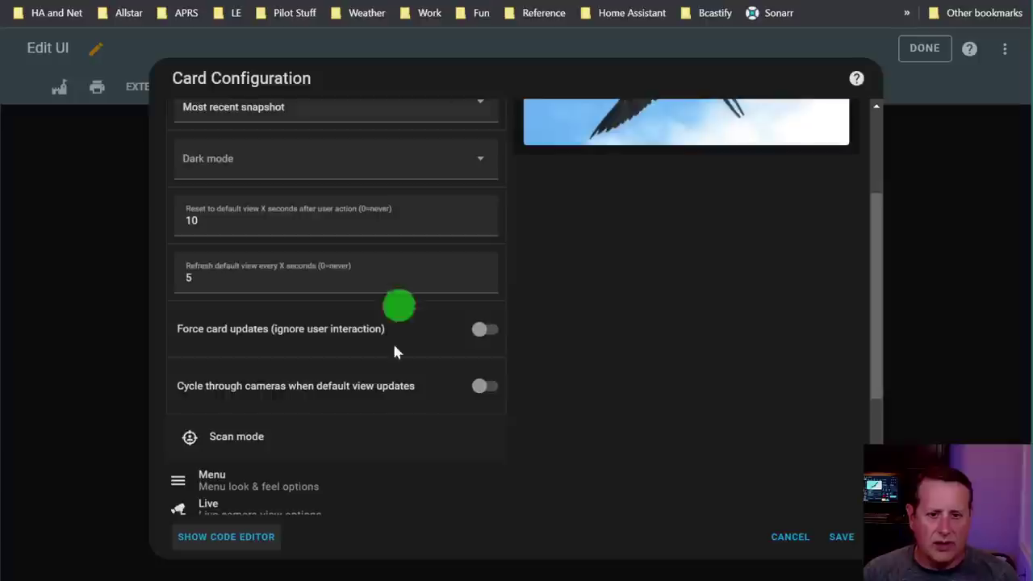
pyautogui.click(482, 329)
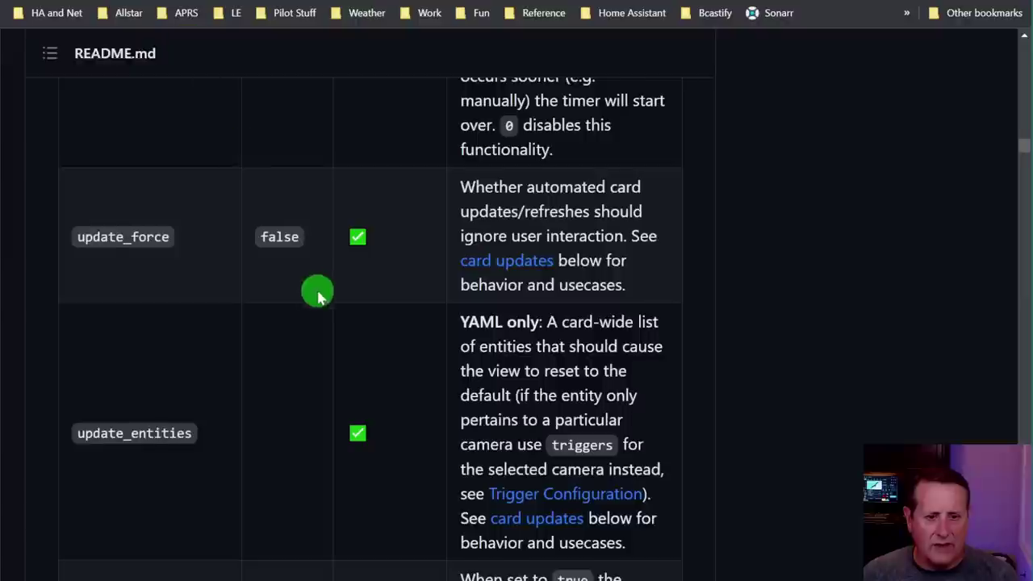
pyautogui.scroll(-4, 253, 305)
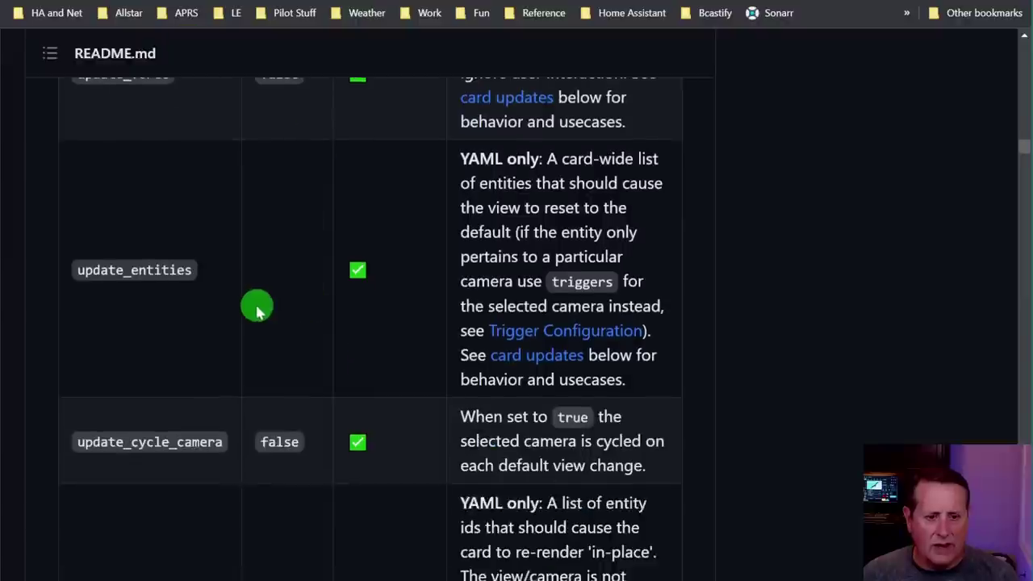
pyautogui.scroll(-1, 230, 313)
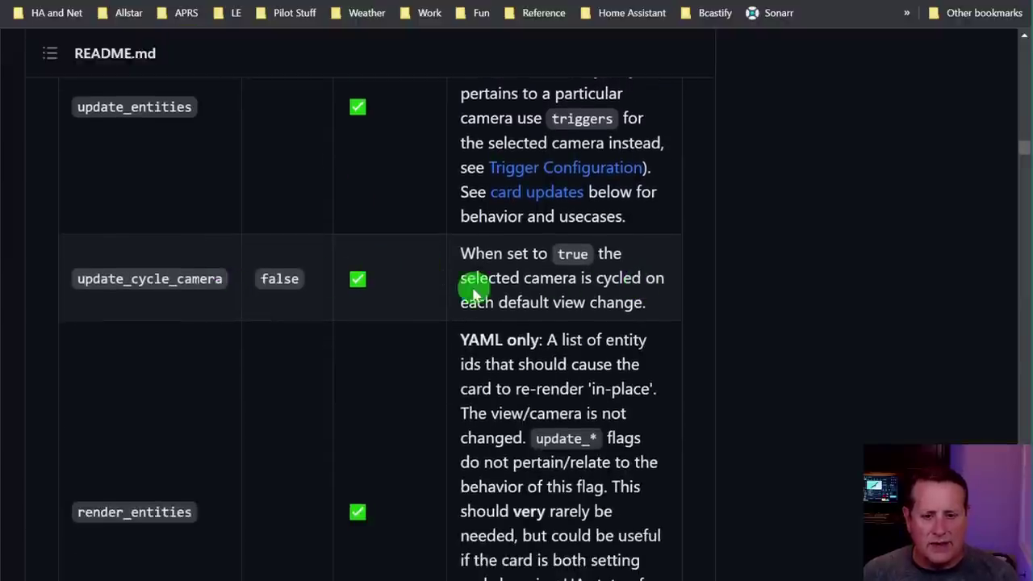
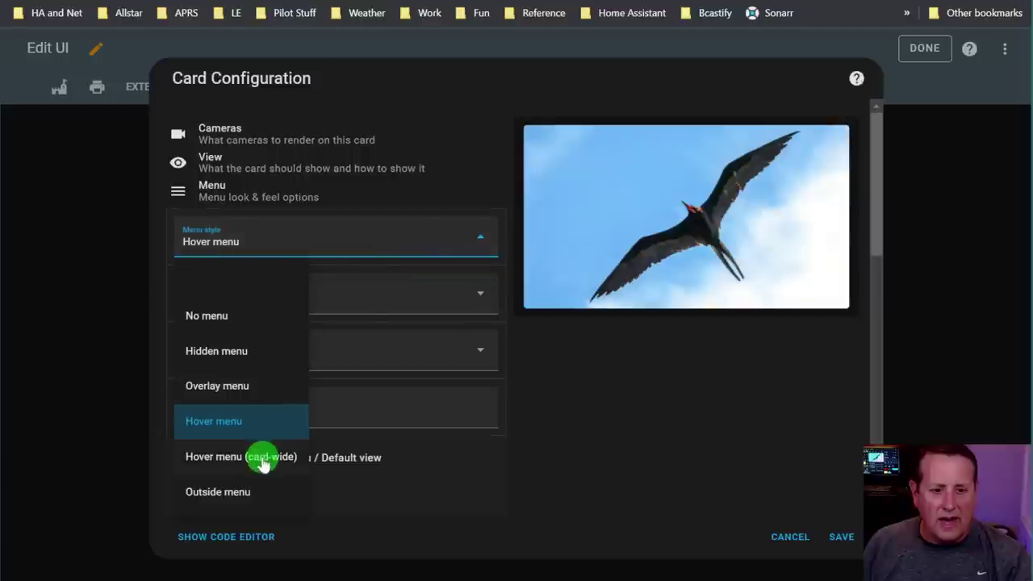
# Try the Hover menu (card-wide) style, and check the render_entities, scan and actions entries in the README before returning to the card configuration
pyautogui.click(269, 466)
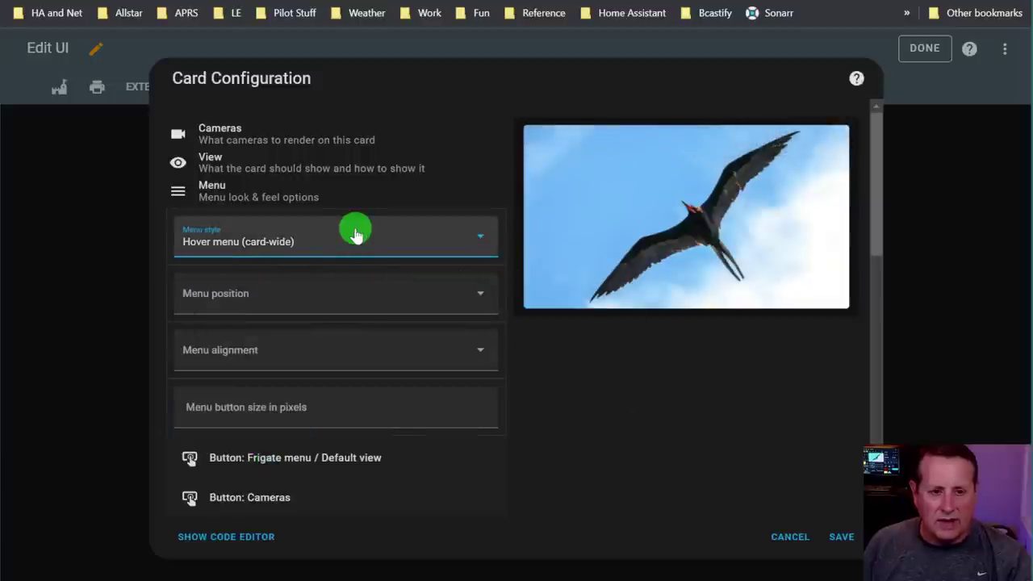
pyautogui.hotkey('ctrl', 'Tab')
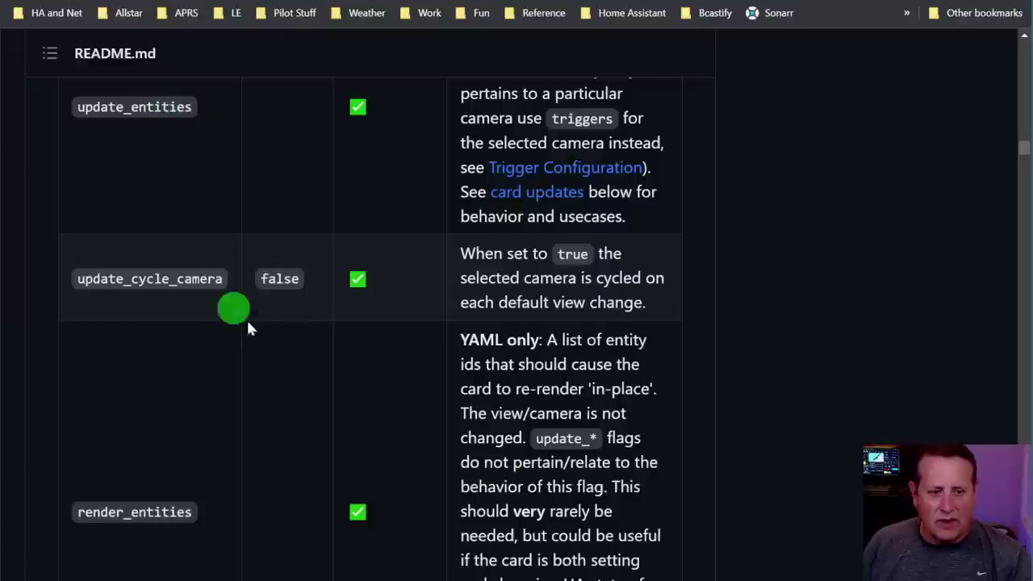
pyautogui.scroll(-10, 212, 276)
pyautogui.scroll(-4, 349, 355)
pyautogui.scroll(9, 353, 363)
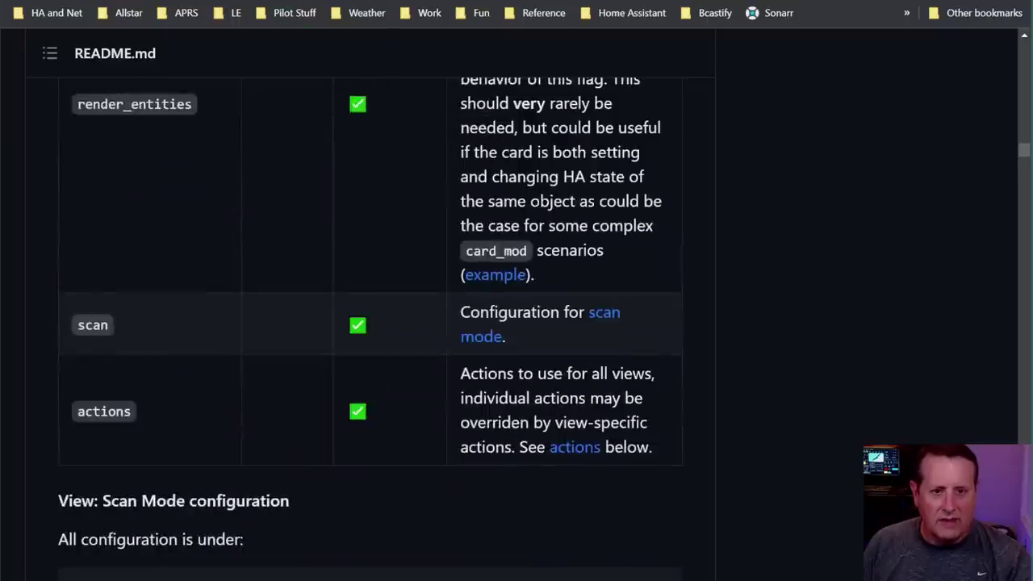
pyautogui.hotkey('ctrl', 'shift', 'Tab')
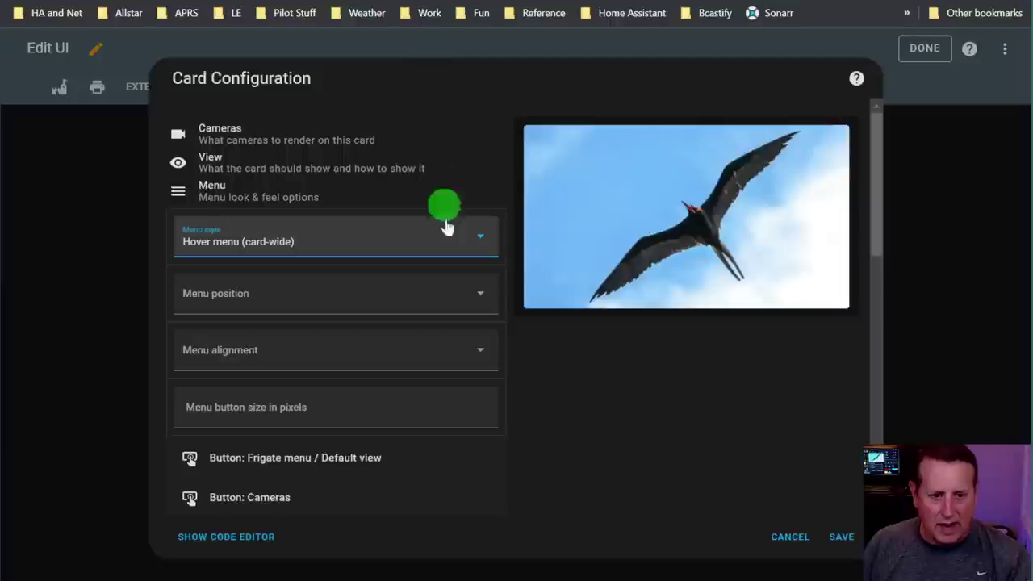
# Set the menu style to Hidden menu, and expand and collapse the menu in the card preview
pyautogui.click(253, 239)
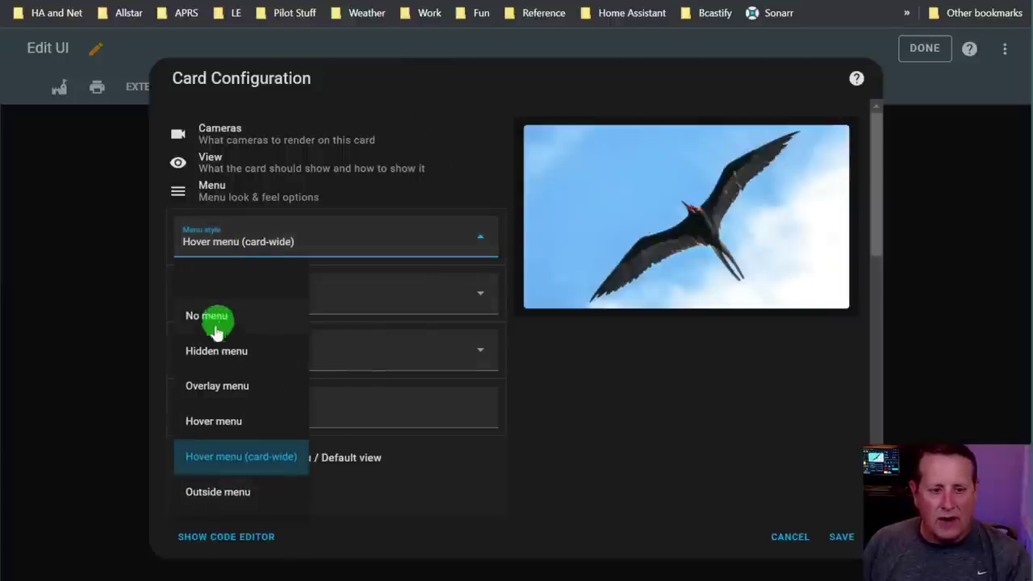
pyautogui.click(216, 353)
pyautogui.click(544, 147)
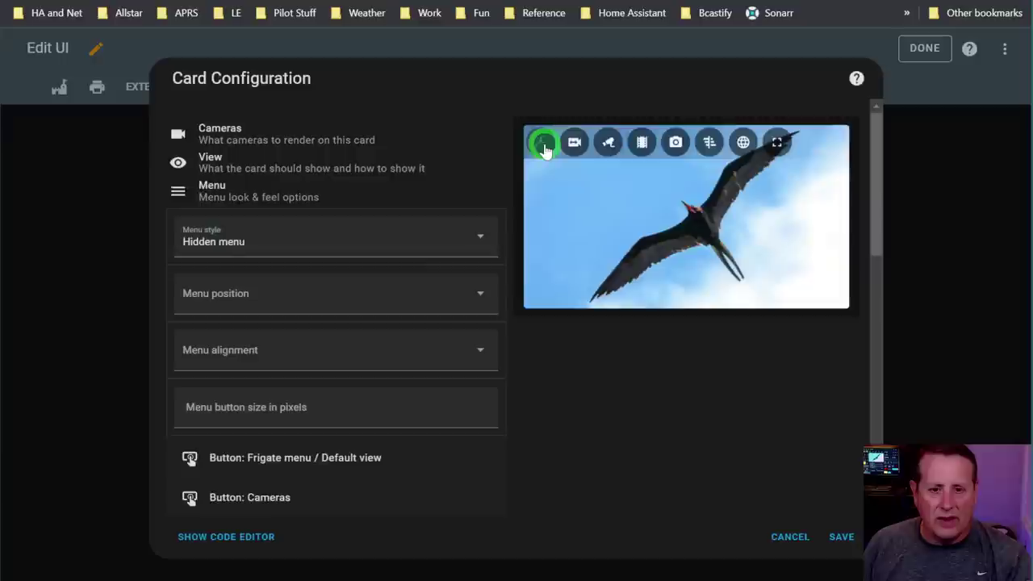
pyautogui.click(541, 145)
# Try the menu on the bottom and on the right, testing each in the preview, and set its position to Positioned on the left
pyautogui.scroll(-1, 344, 279)
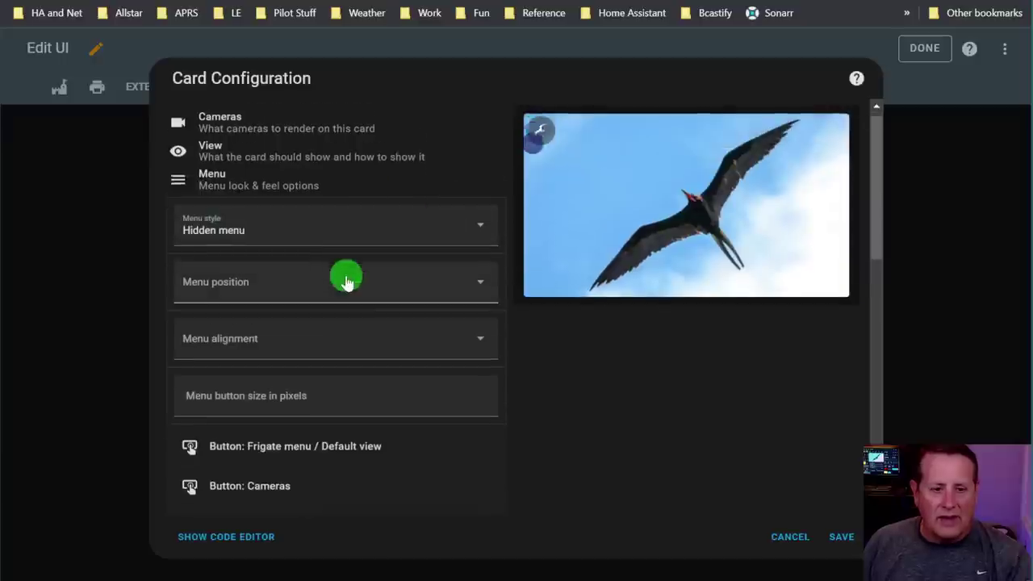
pyautogui.click(410, 232)
pyautogui.scroll(1, 427, 323)
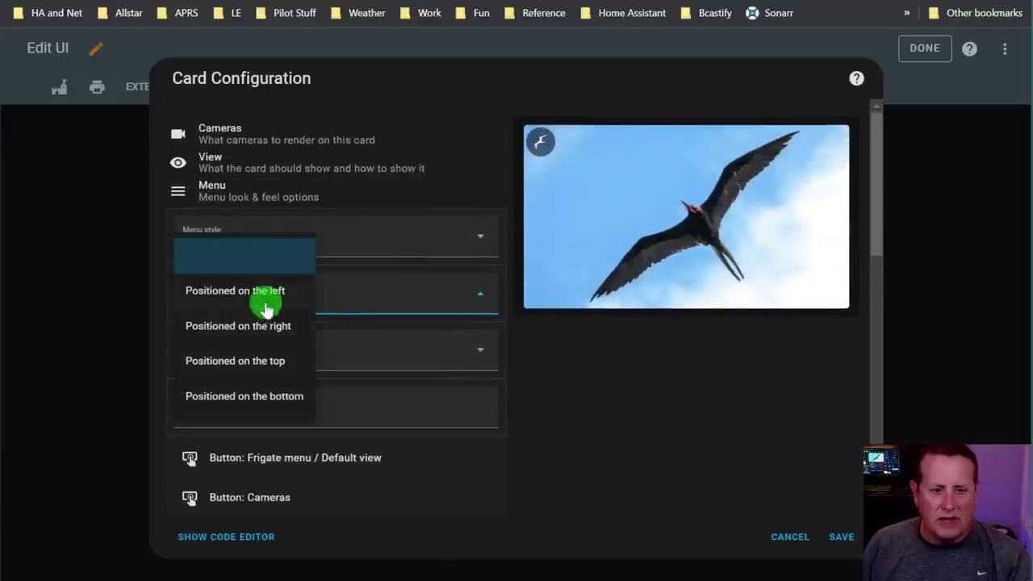
pyautogui.click(279, 395)
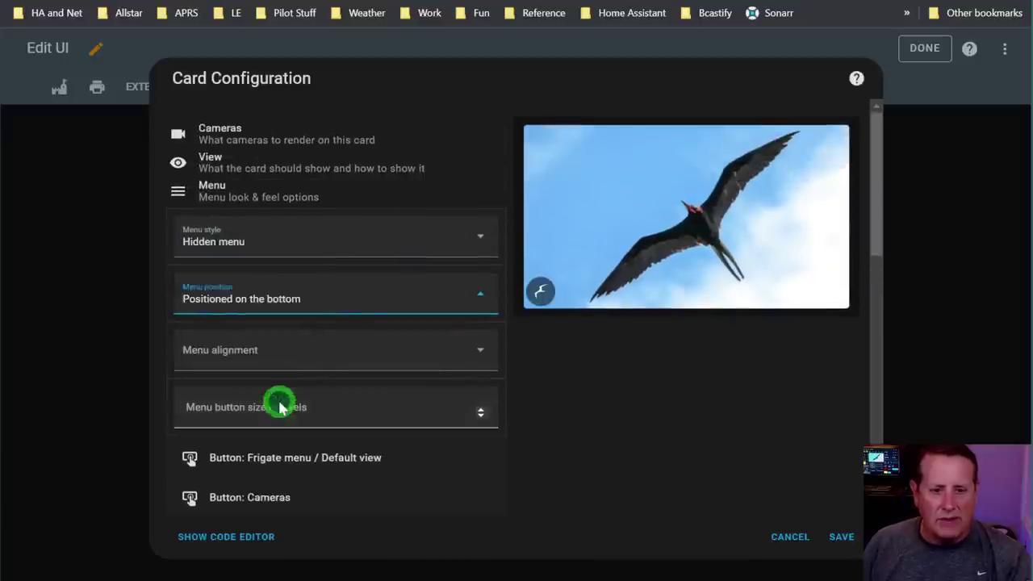
pyautogui.click(541, 292)
pyautogui.click(388, 301)
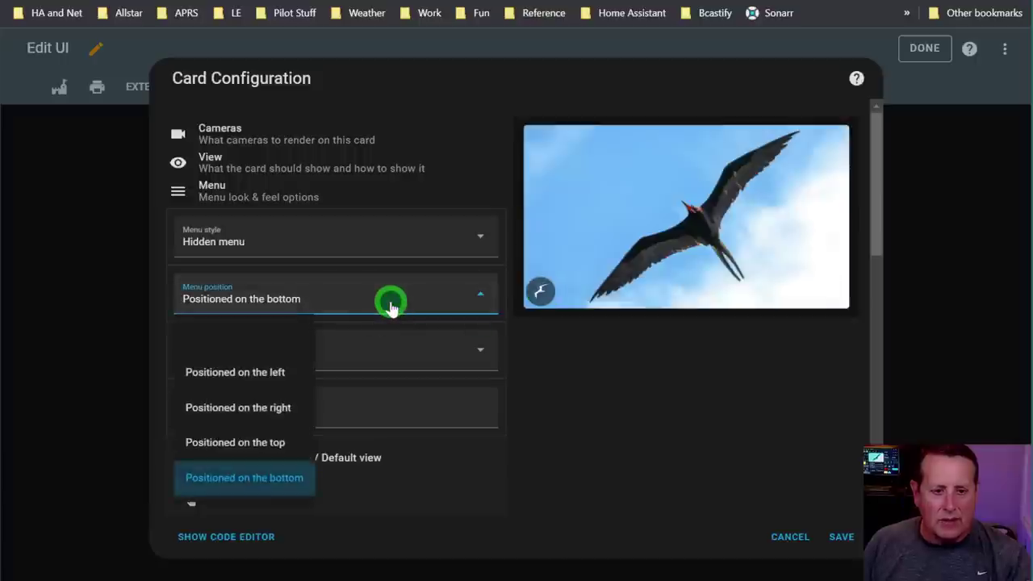
pyautogui.click(284, 406)
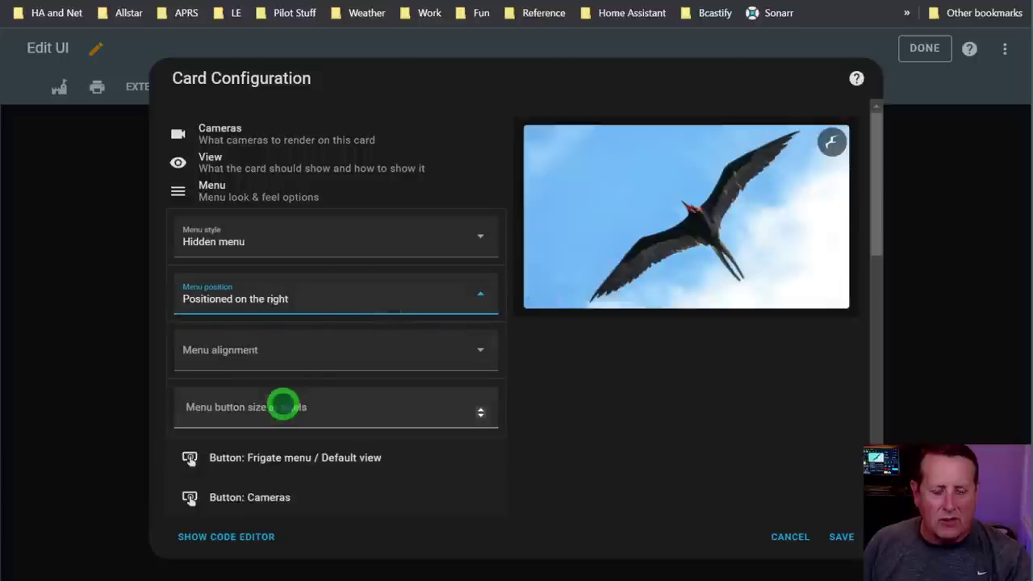
pyautogui.click(832, 143)
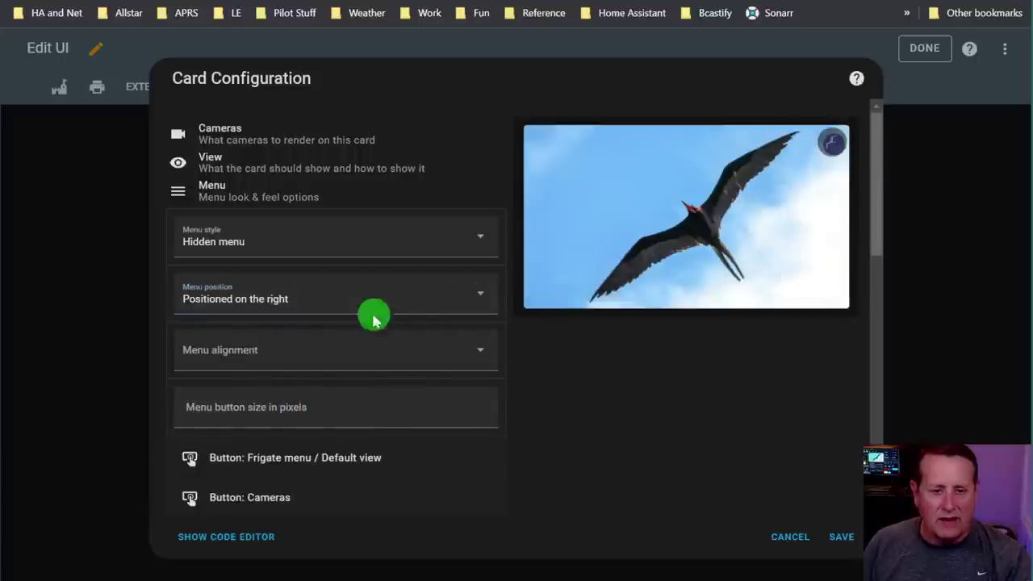
pyautogui.click(347, 305)
pyautogui.click(258, 375)
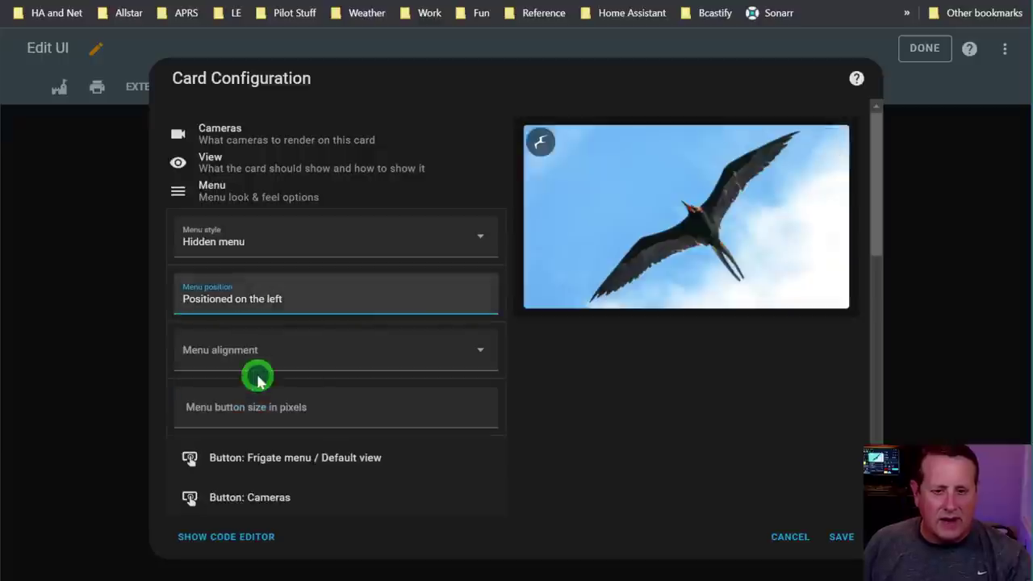
# Try a menu button size of 78 pixels, test the menu in the preview, and clear the size value again
pyautogui.click(414, 414)
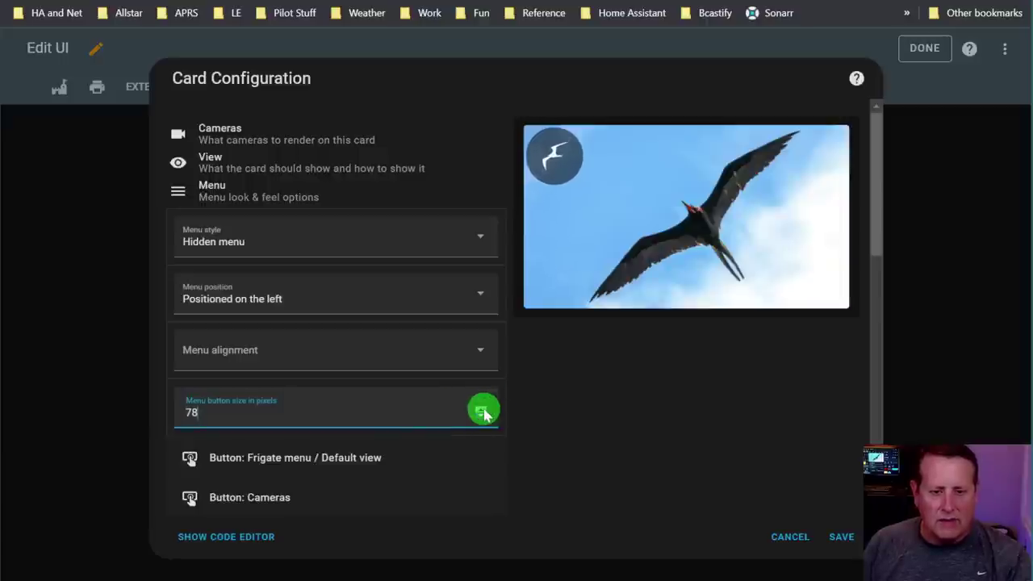
pyautogui.click(557, 156)
pyautogui.click(557, 155)
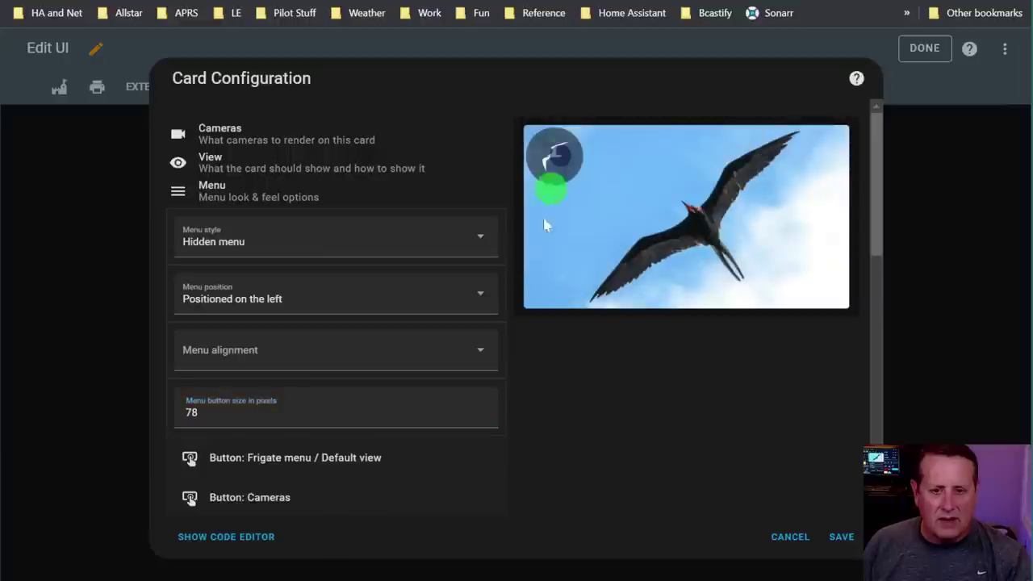
pyautogui.click(485, 421)
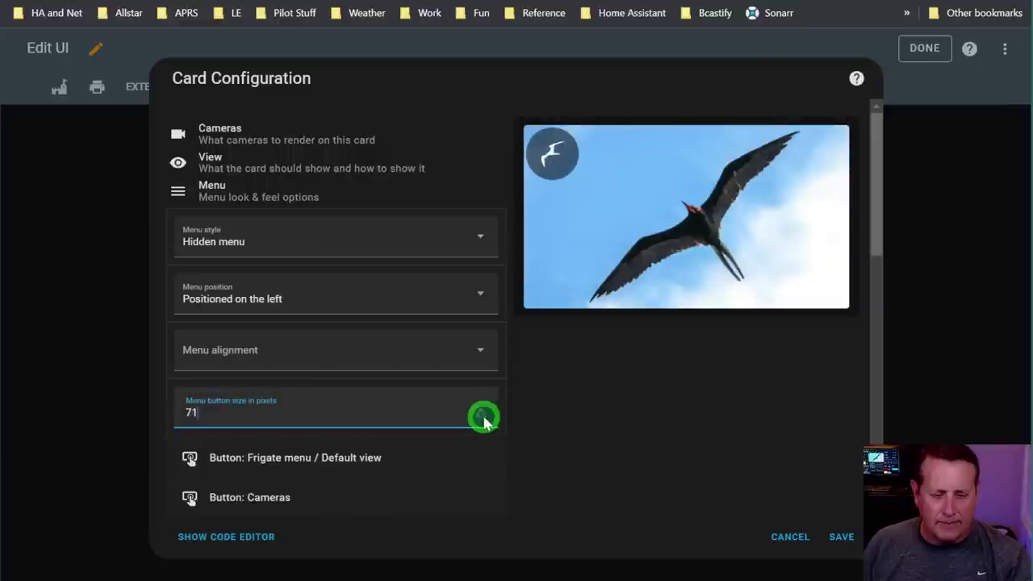
pyautogui.moveTo(484, 421); pyautogui.dragTo(139, 414)
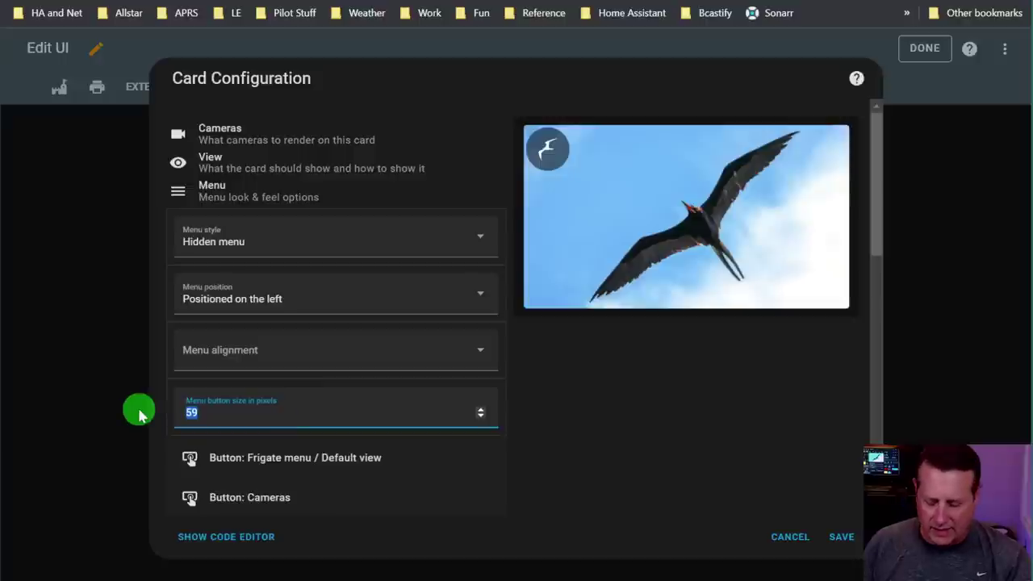
# Review the enabled, alignment, priority and icon options of the Frigate menu / Default view button
pyautogui.click(293, 467)
pyautogui.scroll(-2, 404, 469)
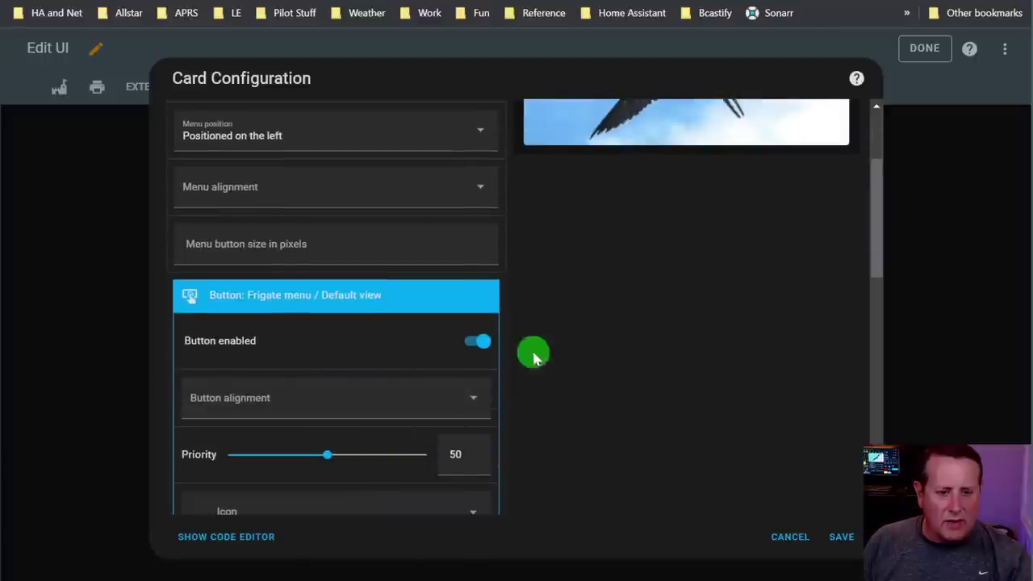
pyautogui.scroll(2, 524, 404)
pyautogui.click(481, 506)
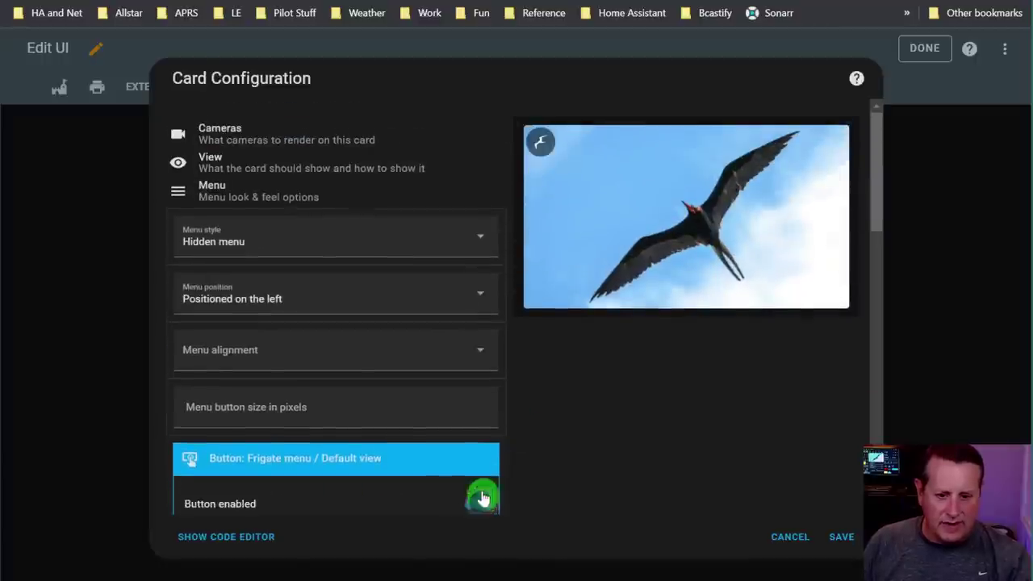
pyautogui.scroll(-3, 468, 468)
pyautogui.click(460, 327)
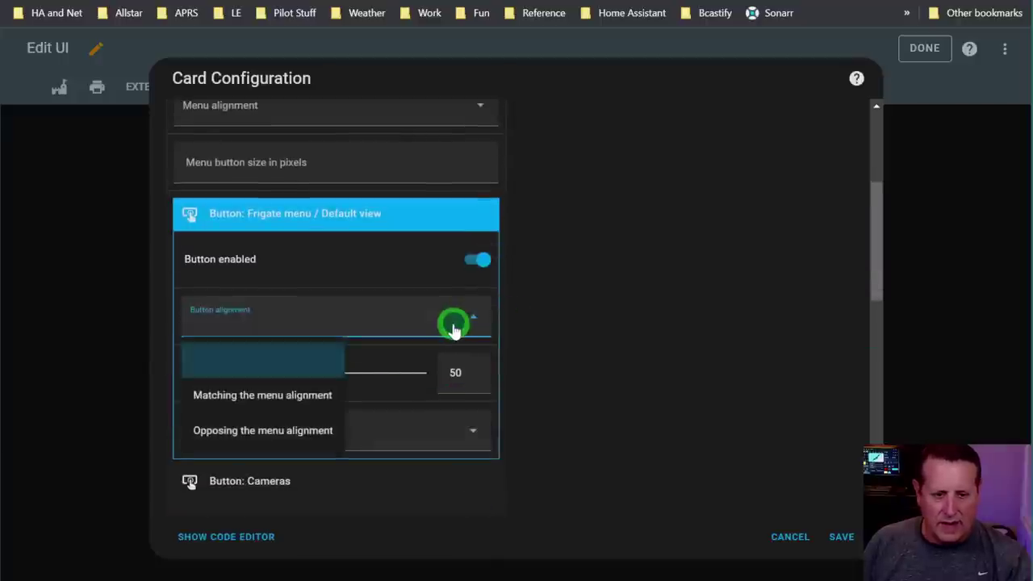
pyautogui.click(453, 328)
pyautogui.scroll(3, 657, 376)
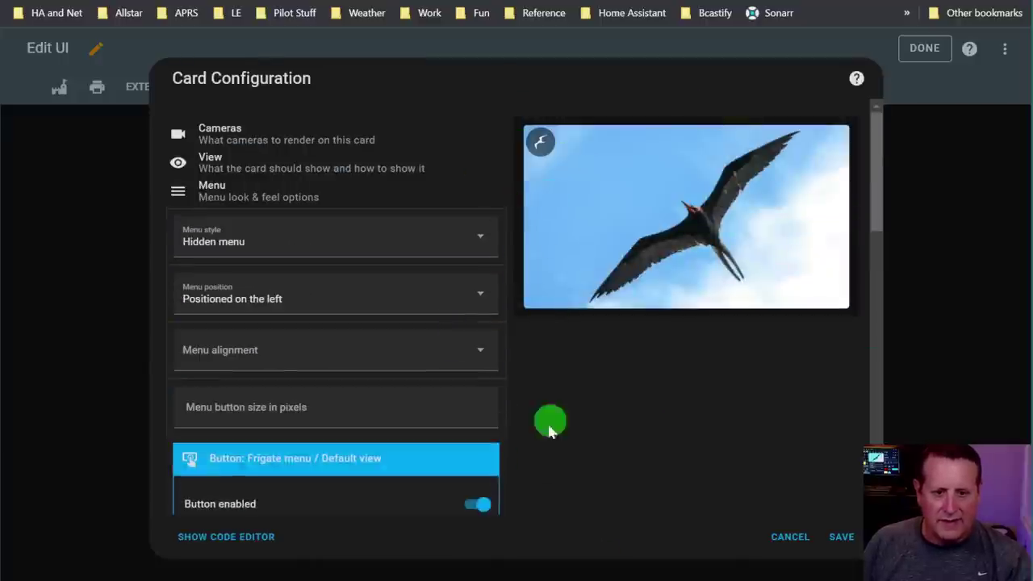
pyautogui.scroll(-4, 549, 430)
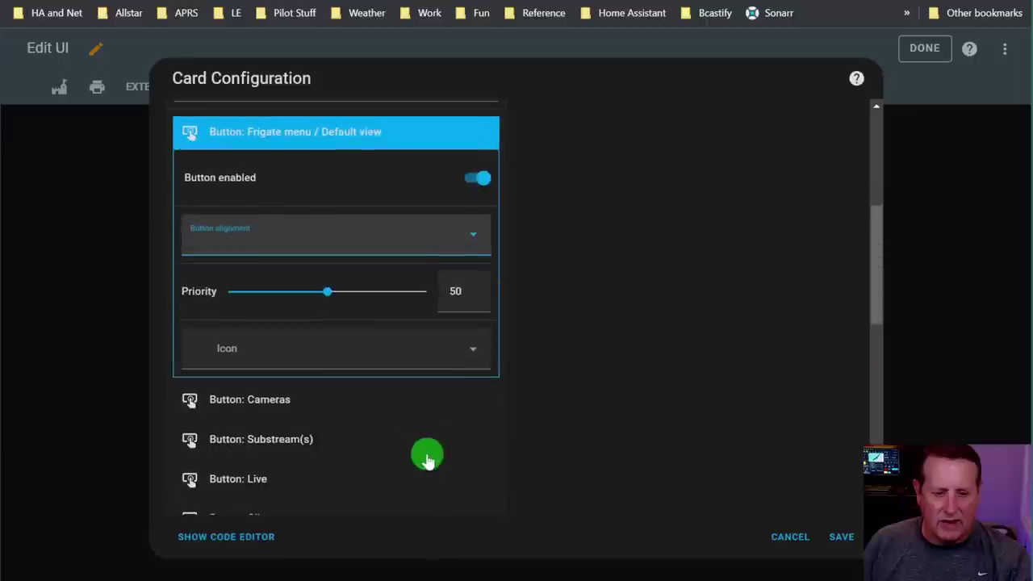
pyautogui.click(470, 354)
pyautogui.click(598, 399)
pyautogui.scroll(2, 299, 335)
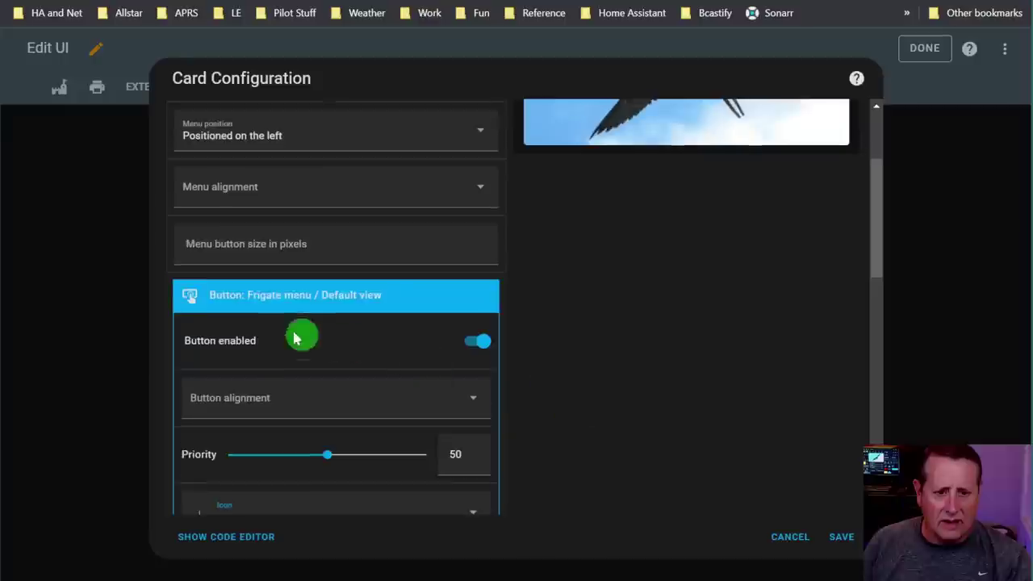
pyautogui.click(265, 288)
# Look at the options of the Cameras button, collapse them, and return to the general menu settings
pyautogui.click(474, 368)
pyautogui.click(299, 336)
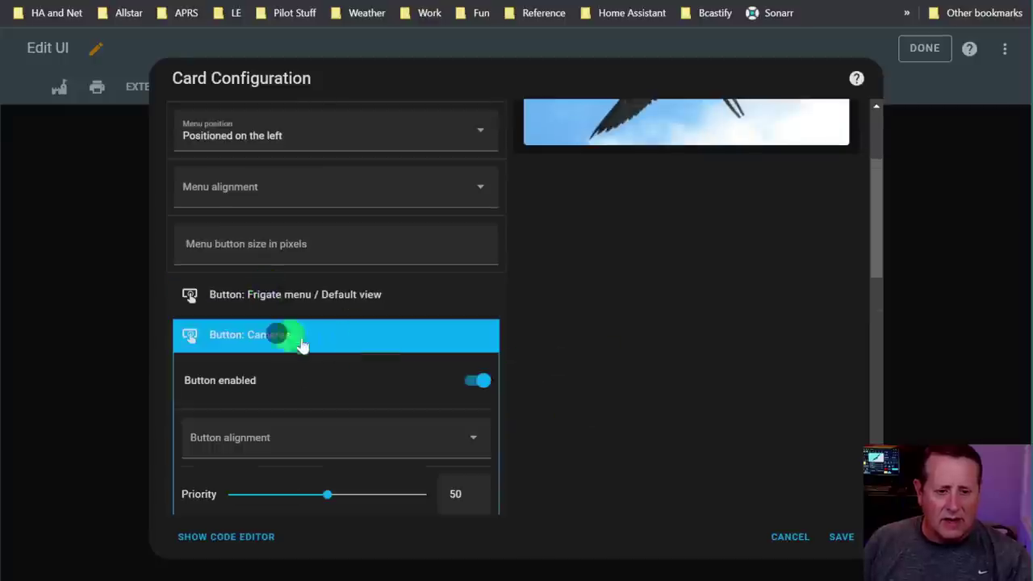
pyautogui.click(401, 333)
pyautogui.scroll(3, 685, 441)
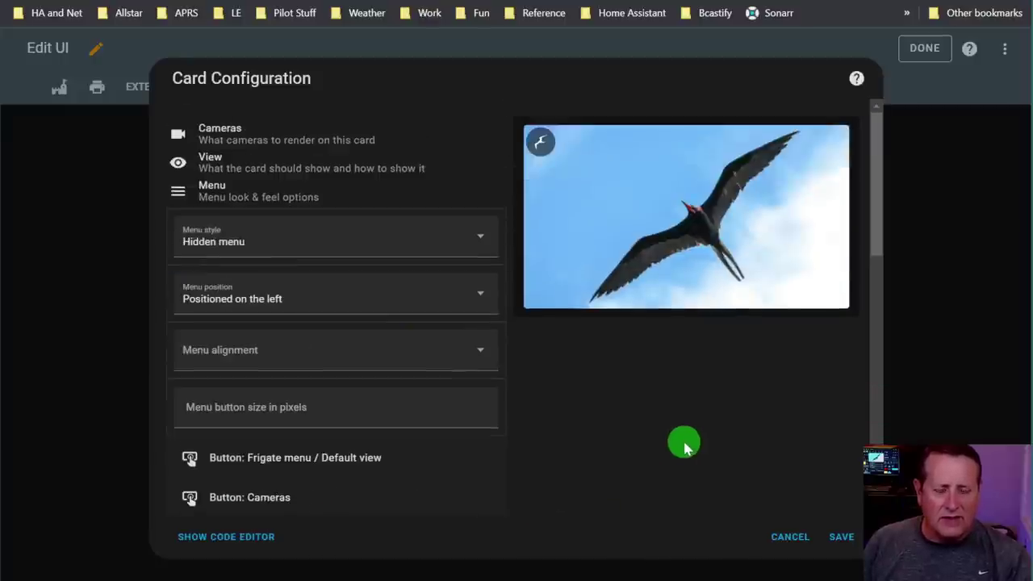
# Expand the menu in the card preview to examine its buttons, and review the Snapshots button's options
pyautogui.click(541, 146)
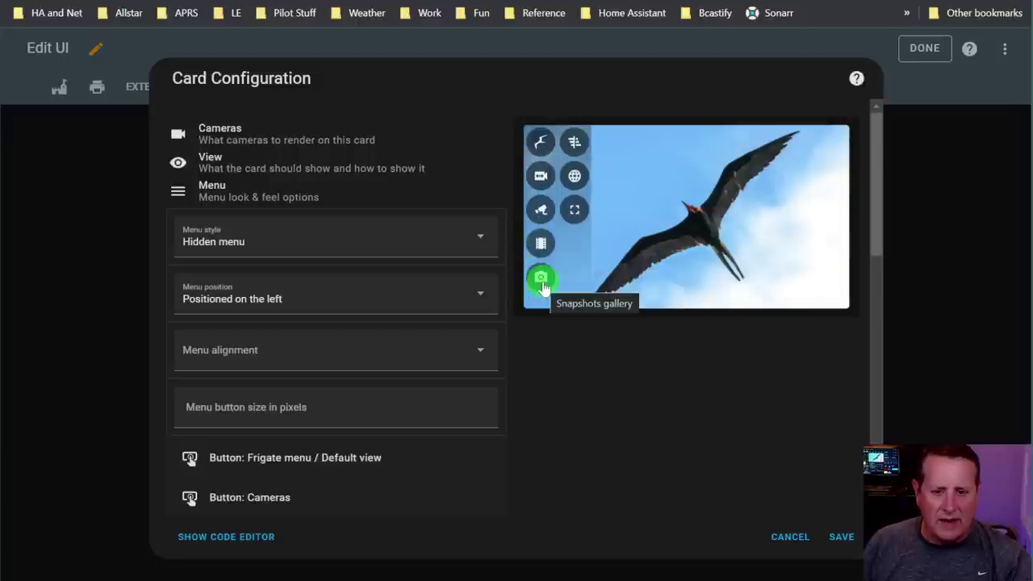
pyautogui.scroll(-2, 325, 483)
pyautogui.scroll(-2, 325, 483)
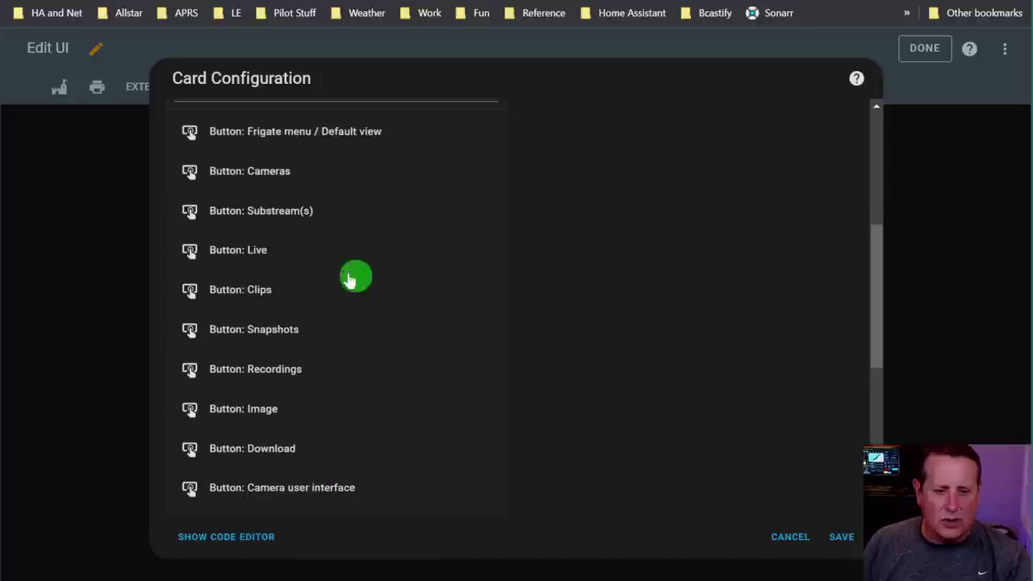
pyautogui.click(262, 335)
pyautogui.scroll(-2, 388, 371)
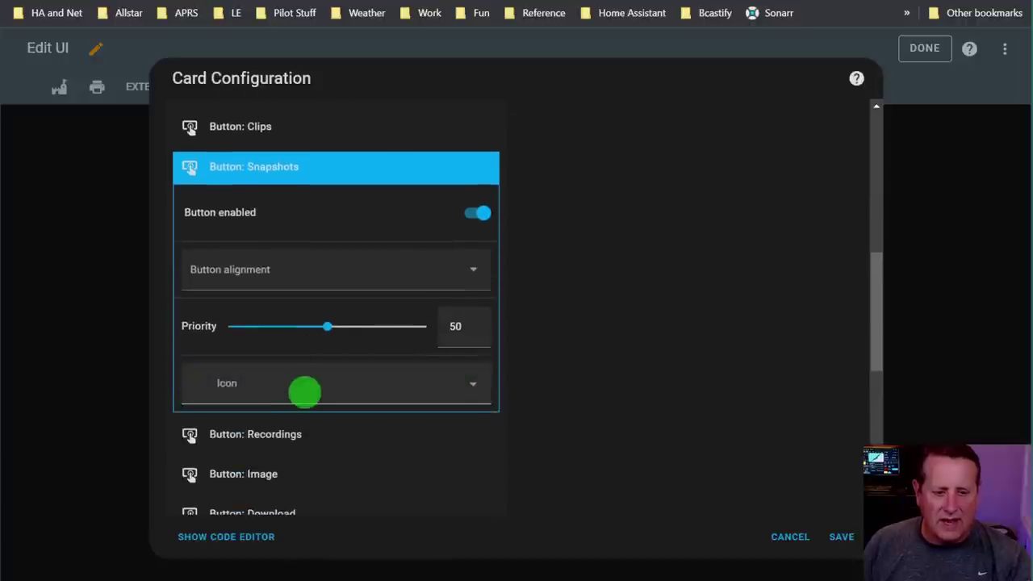
pyautogui.click(296, 170)
pyautogui.scroll(5, 348, 410)
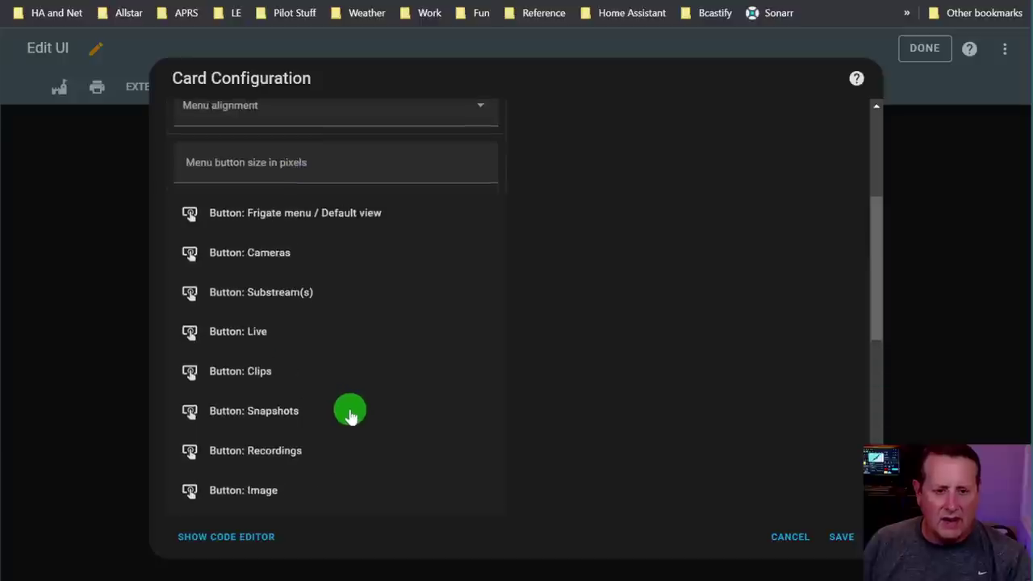
pyautogui.scroll(1, 349, 414)
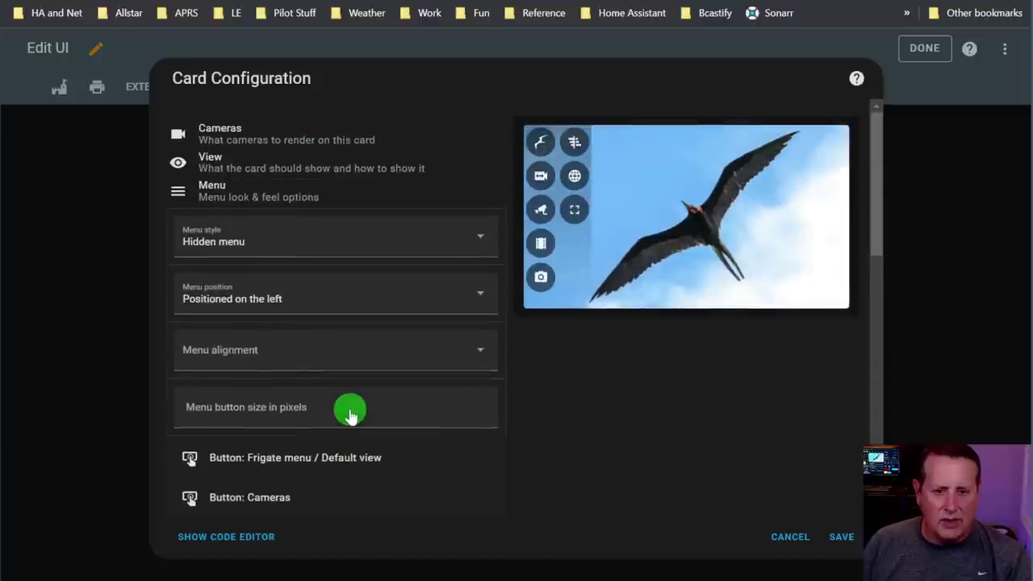
# Review the available menu styles, keep Hidden menu selected, and expand the menu in the preview
pyautogui.click(352, 239)
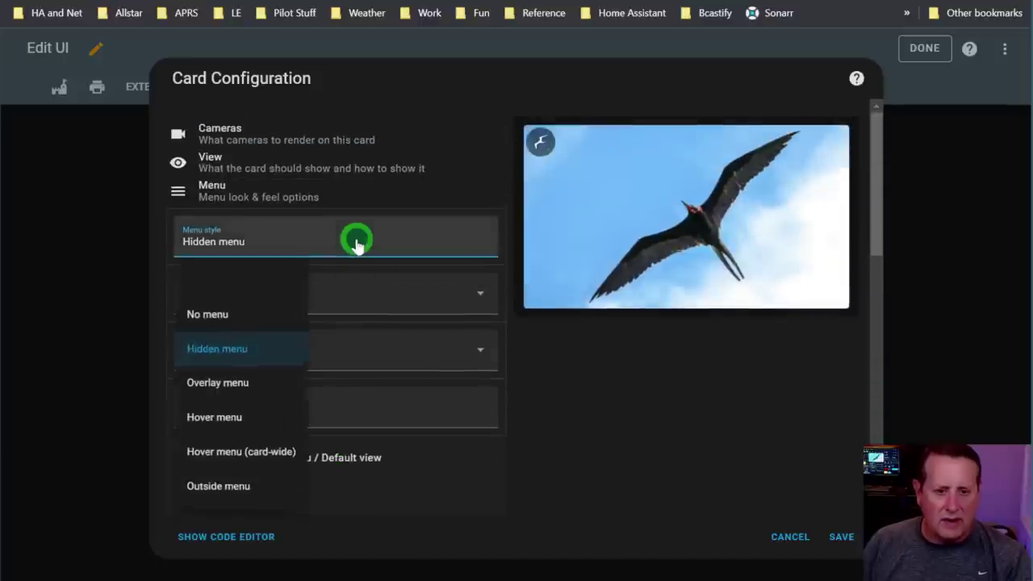
pyautogui.click(223, 352)
pyautogui.click(547, 154)
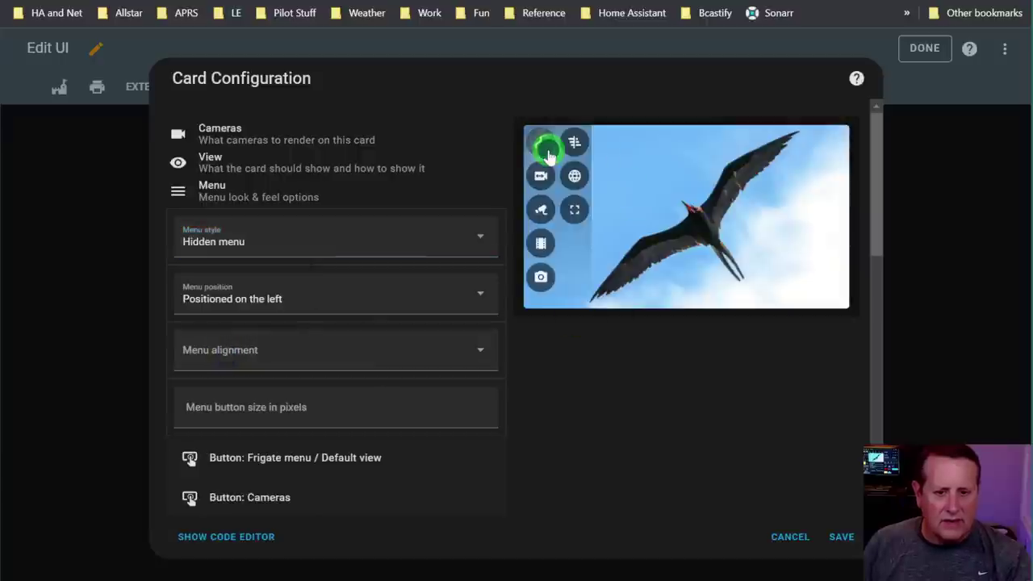
# Set the menu alignment to Aligned to the top and test the menu in the preview
pyautogui.click(344, 356)
pyautogui.click(275, 497)
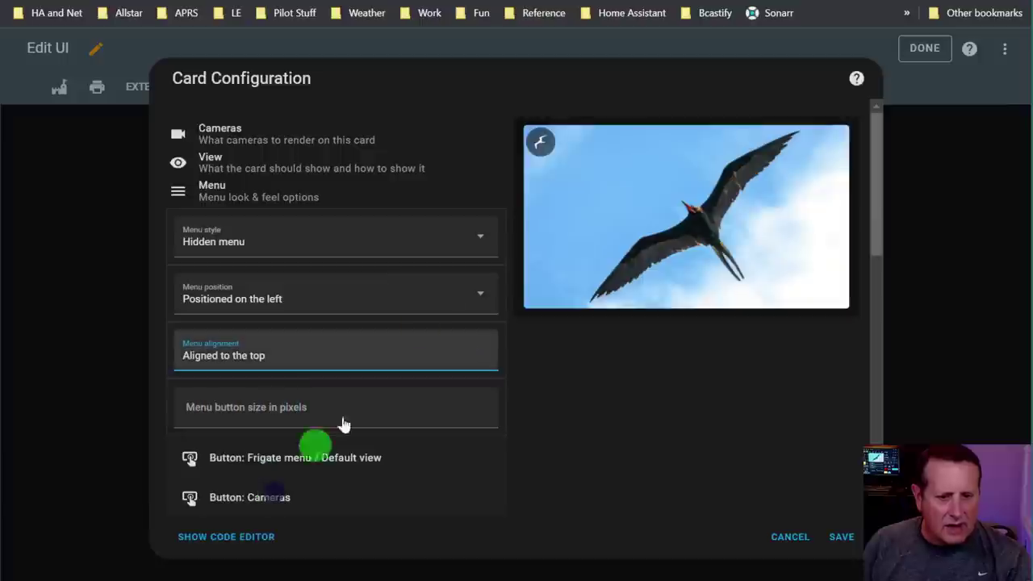
pyautogui.click(542, 146)
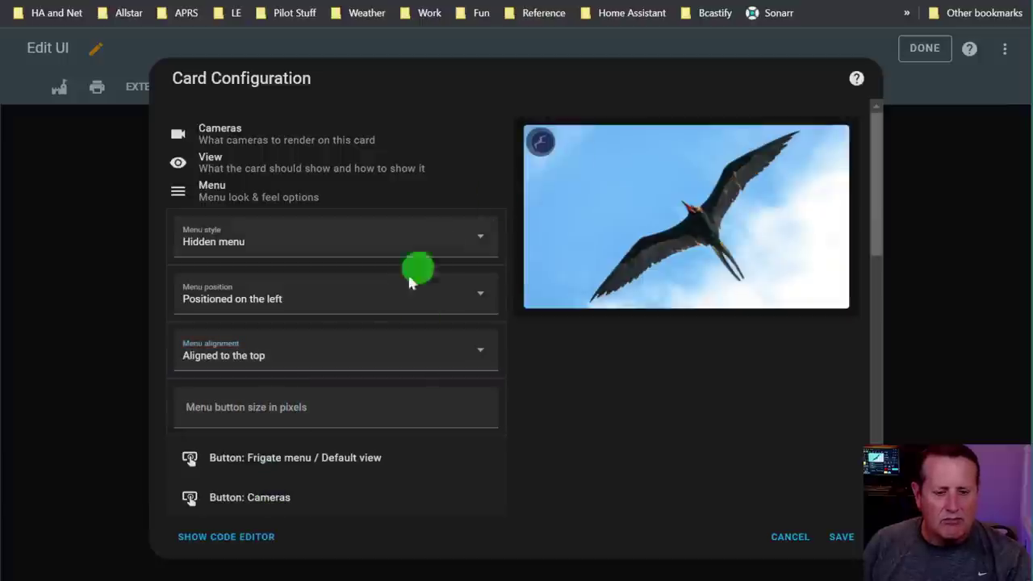
# Clear the menu position and menu alignment settings back to blank, and test the menu in the card preview
pyautogui.click(358, 347)
pyautogui.click(363, 359)
pyautogui.click(362, 304)
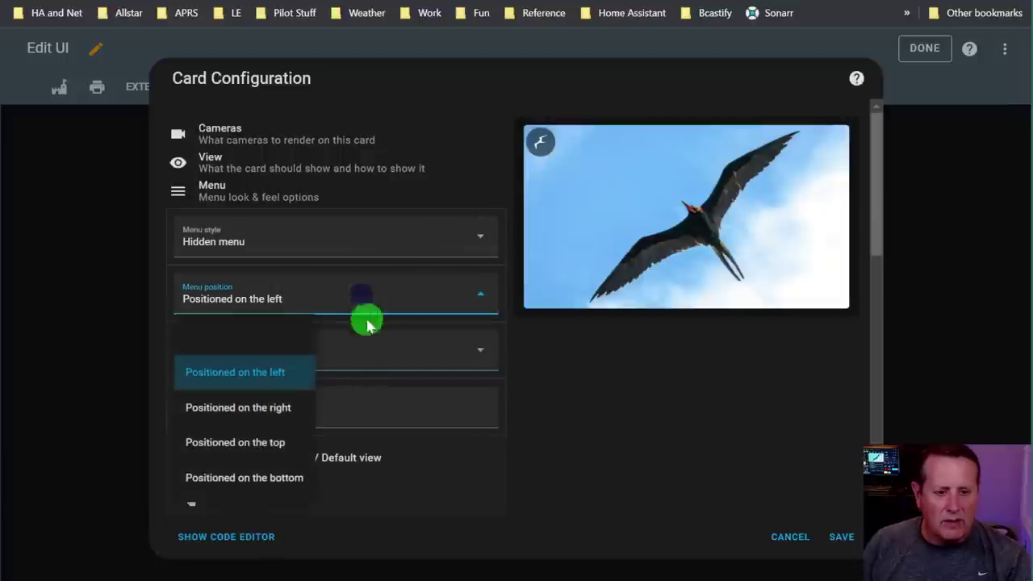
pyautogui.click(254, 351)
pyautogui.click(275, 362)
pyautogui.click(230, 397)
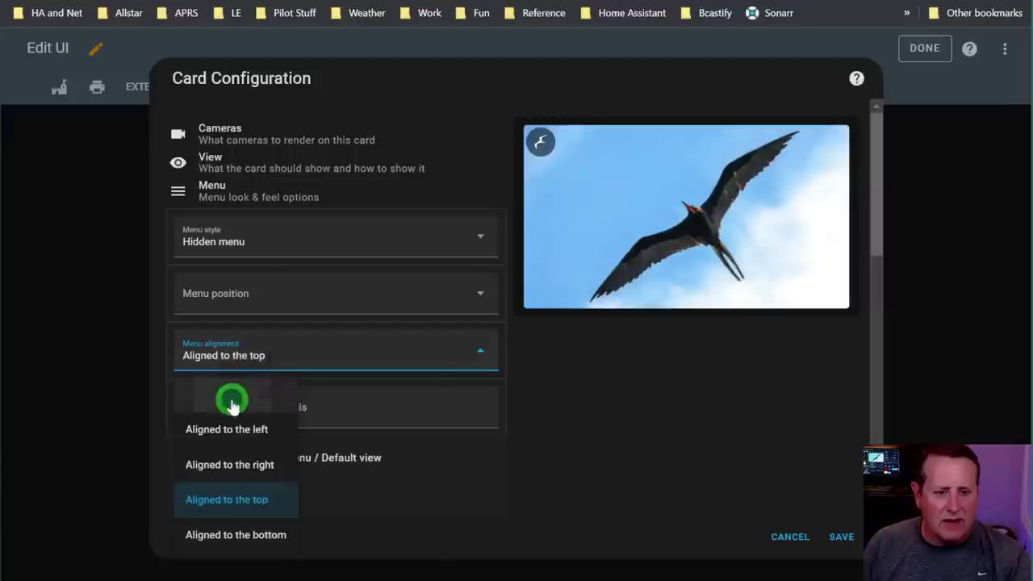
pyautogui.click(534, 142)
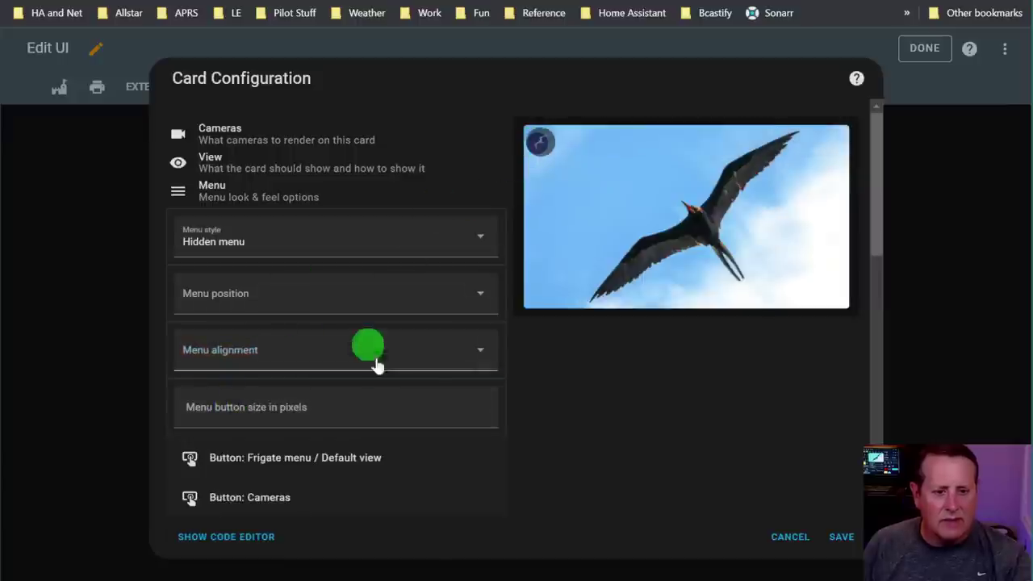
# Look over the list of menu buttons, close the menu settings, and review the card's View options
pyautogui.scroll(-2, 386, 380)
pyautogui.scroll(-6, 316, 374)
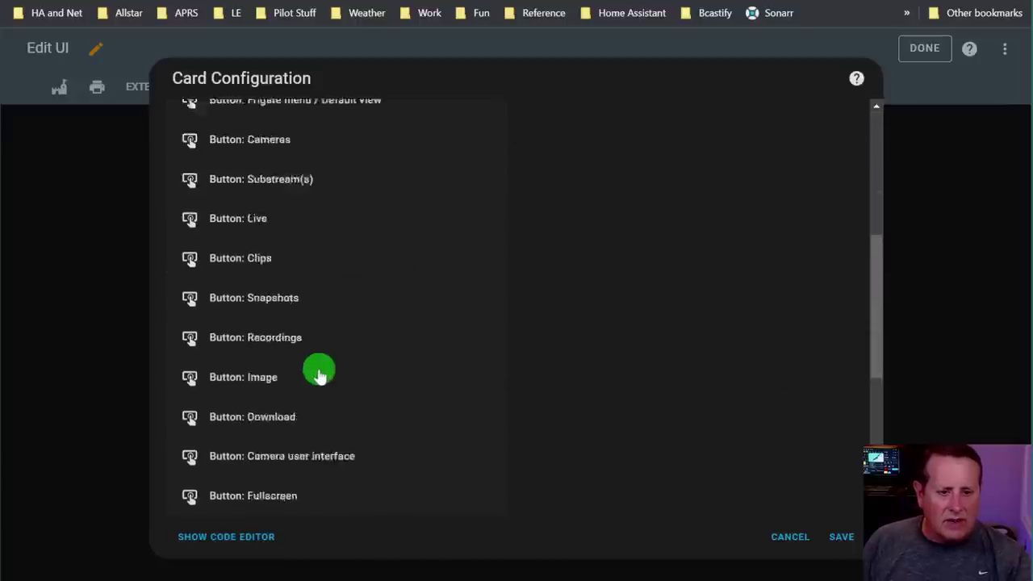
pyautogui.scroll(6, 393, 414)
pyautogui.scroll(3, 393, 412)
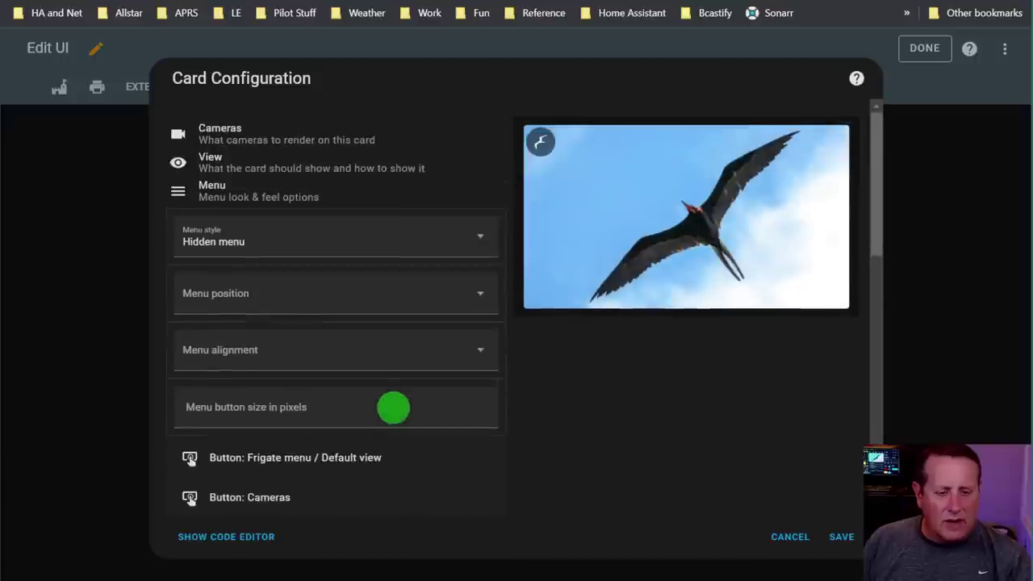
pyautogui.click(212, 192)
pyautogui.click(253, 175)
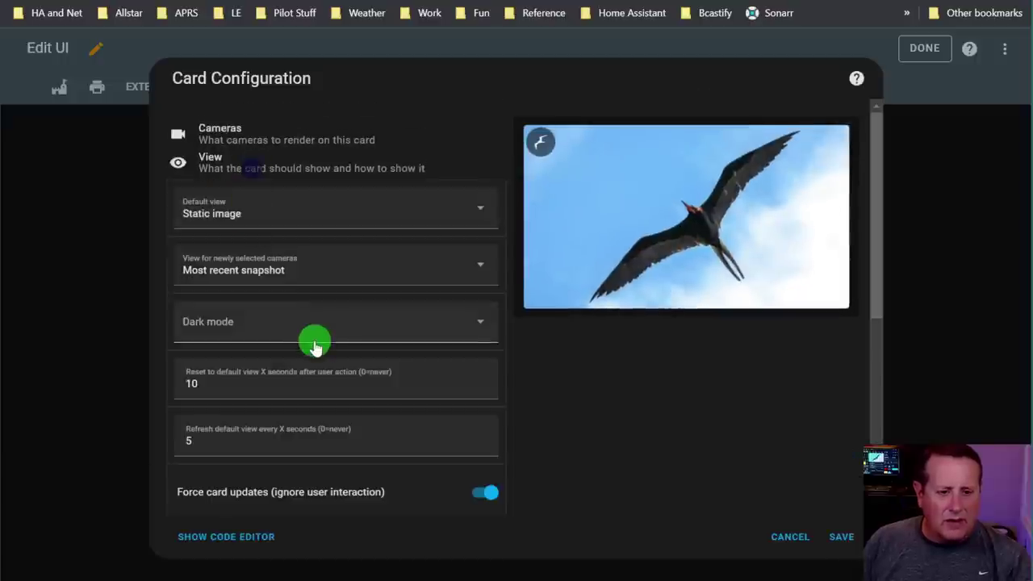
pyautogui.scroll(-1, 316, 341)
pyautogui.scroll(1, 380, 409)
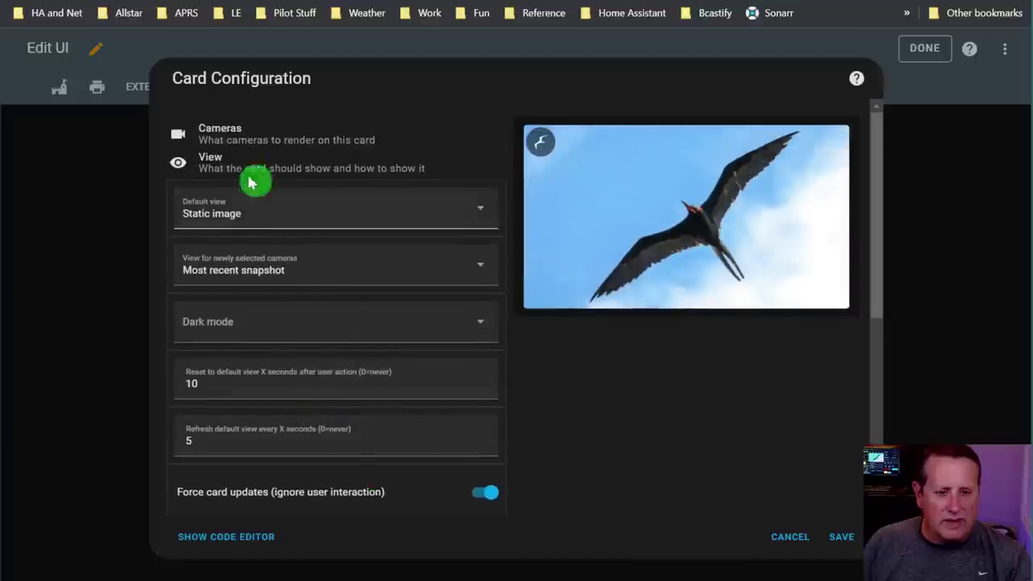
# Add a second camera to the card with Front Porch (camera.front_porch) as its camera entity
pyautogui.click(226, 134)
pyautogui.click(239, 215)
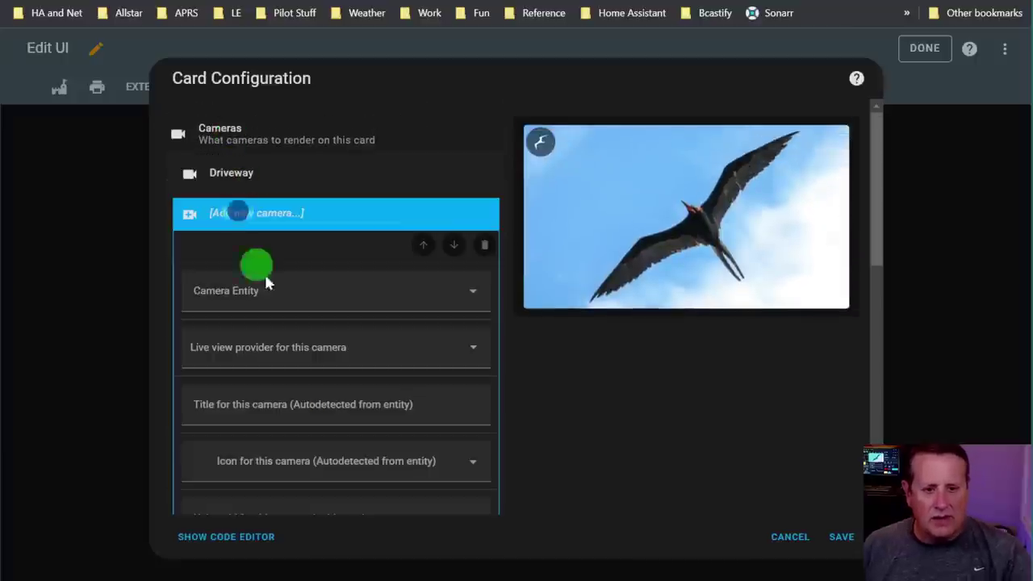
pyautogui.click(304, 290)
pyautogui.write('front')
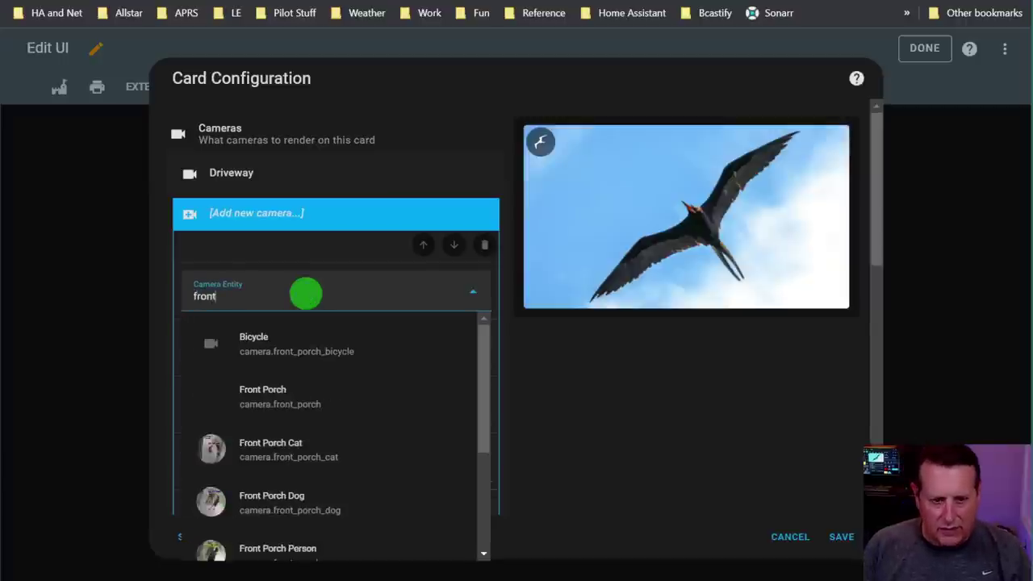
pyautogui.click(335, 408)
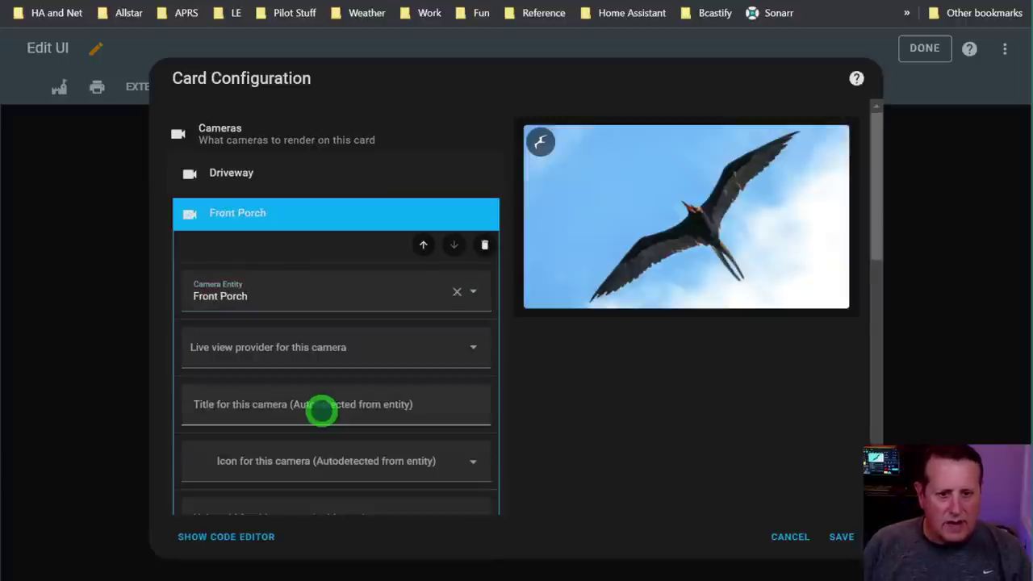
# Set the live view provider of the Front Porch camera to go2rtc
pyautogui.click(380, 350)
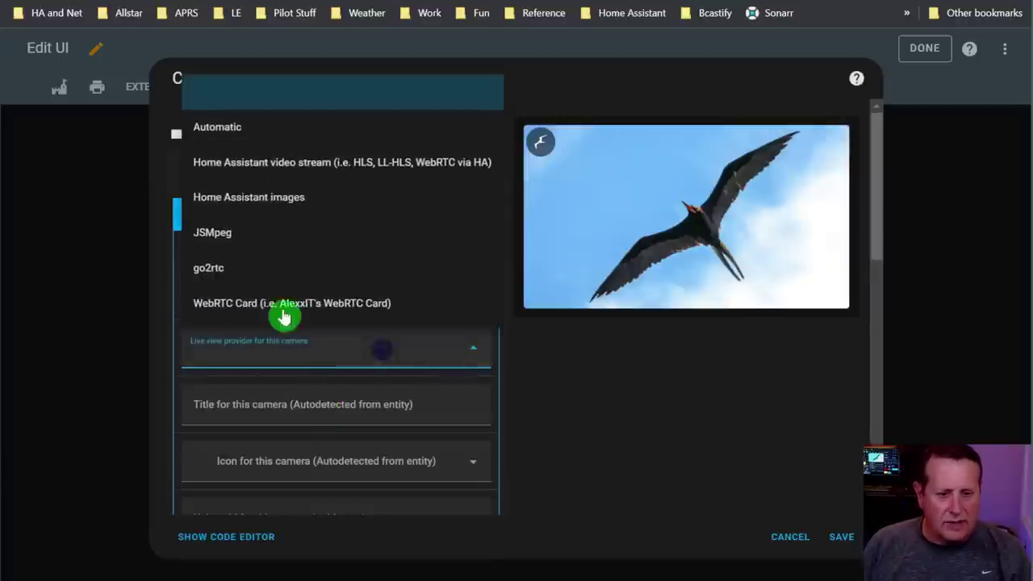
pyautogui.click(219, 270)
pyautogui.scroll(-2, 383, 417)
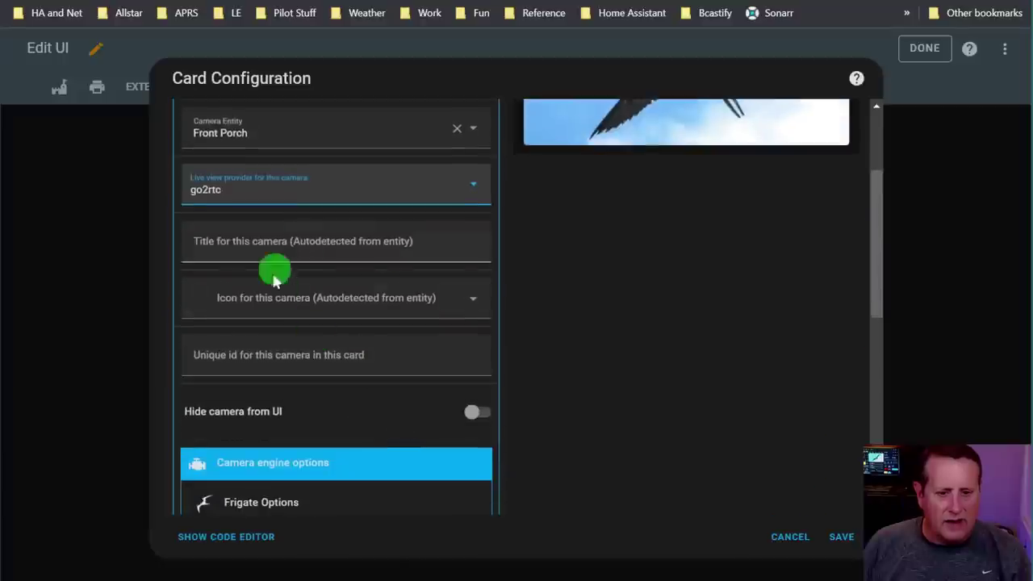
# Enter 172.16.1.211:5000 as the Frigate server URL in the Front Porch camera's Frigate engine options
pyautogui.scroll(-2, 328, 346)
pyautogui.click(300, 340)
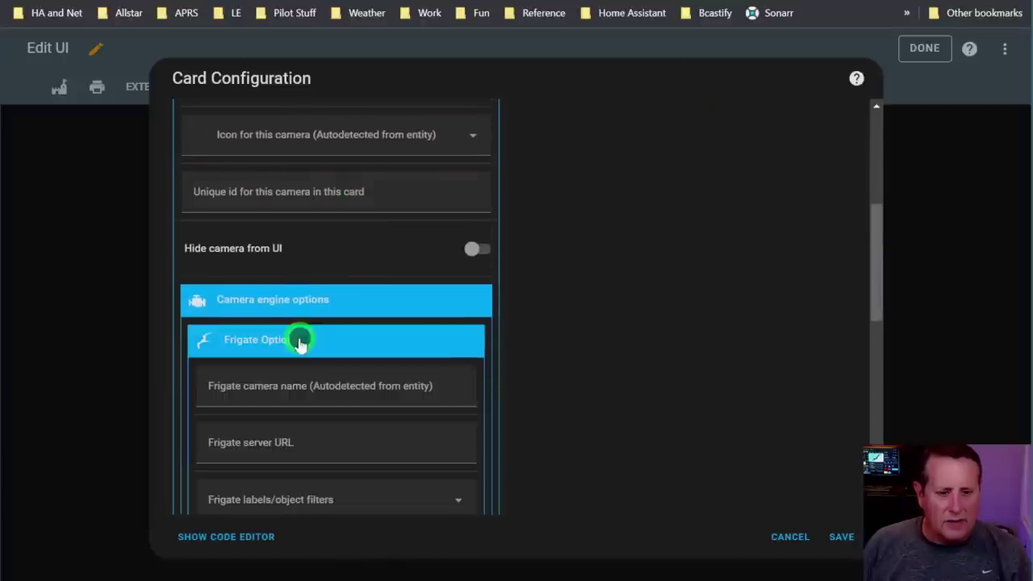
pyautogui.scroll(-2, 403, 384)
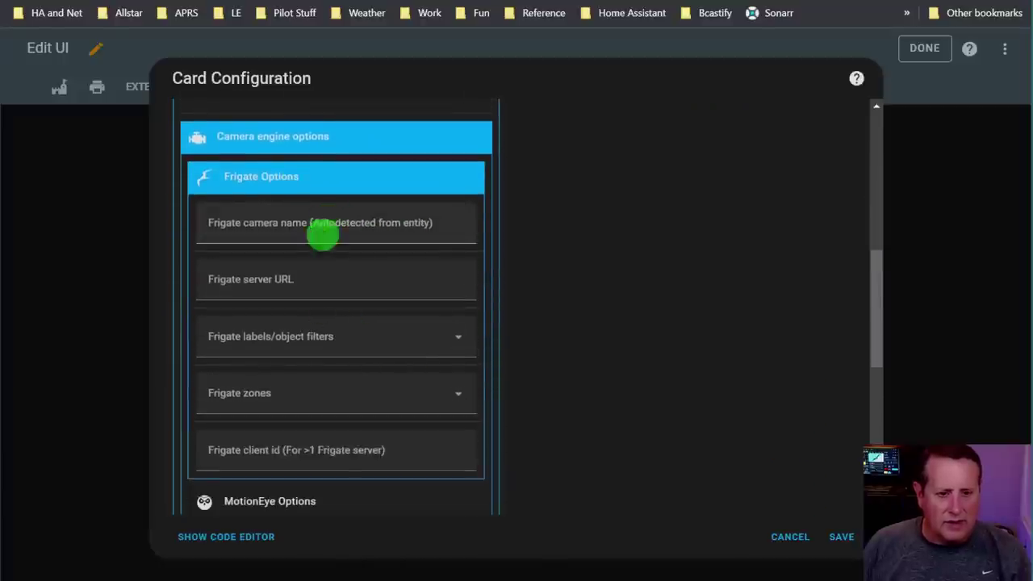
pyautogui.click(305, 281)
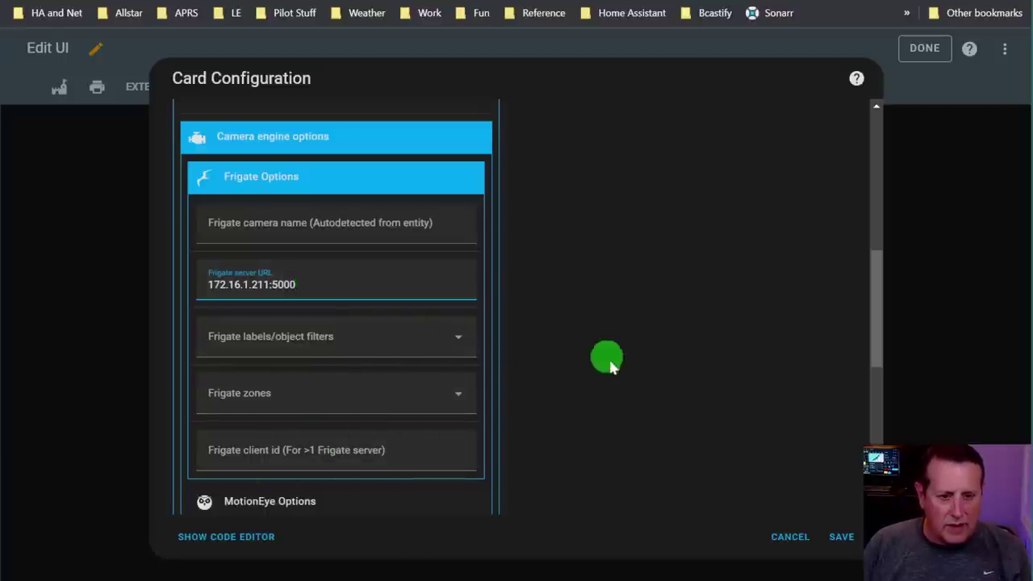
pyautogui.click(360, 183)
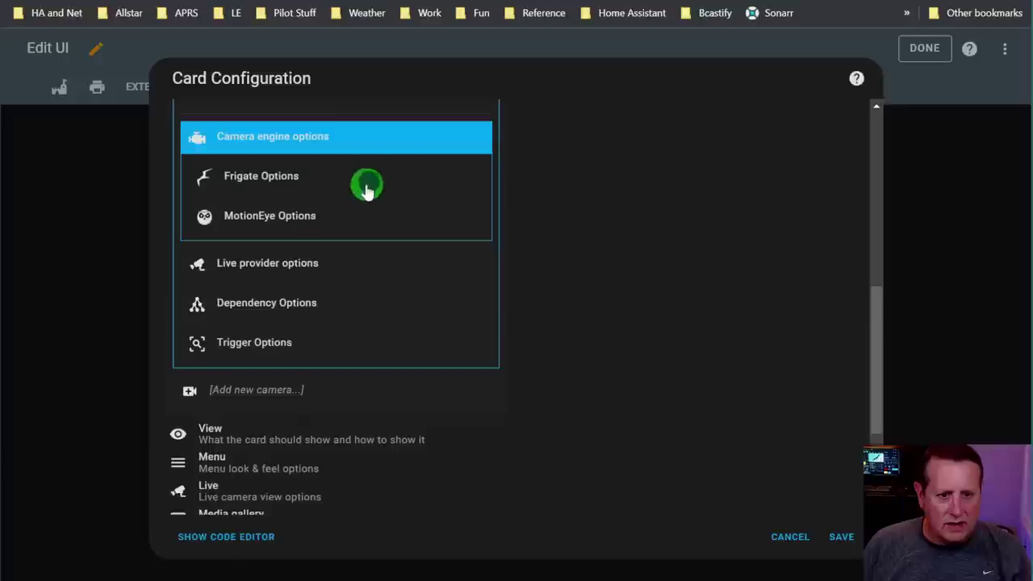
# Look at the Front Porch camera's live provider options, and collapse the camera's settings
pyautogui.click(303, 267)
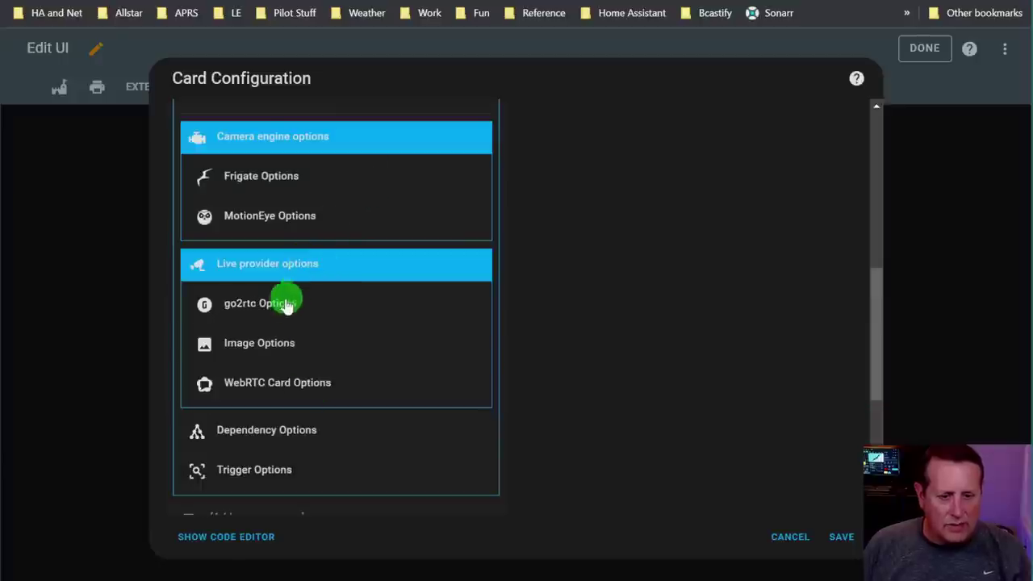
pyautogui.click(314, 263)
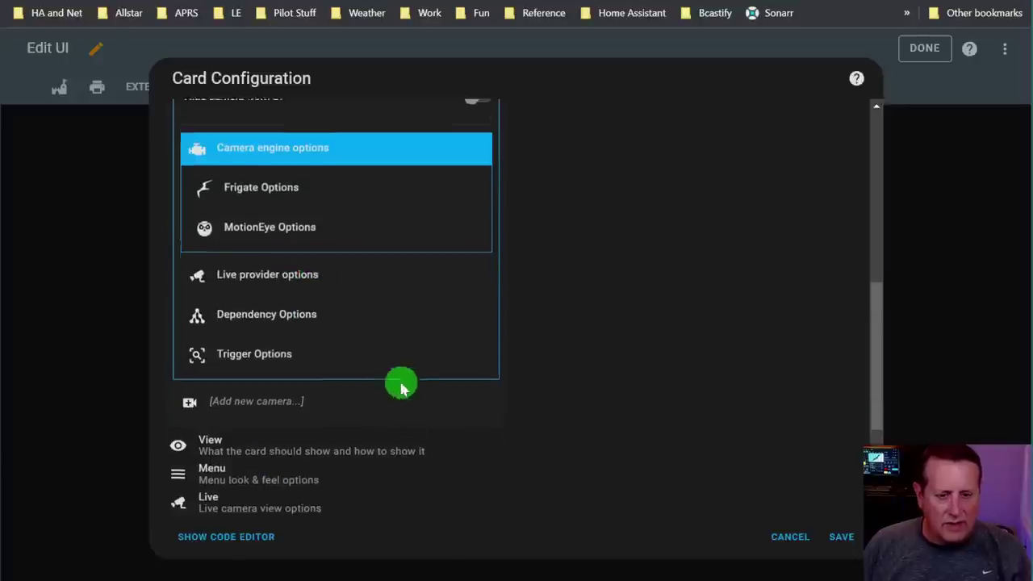
pyautogui.click(402, 387)
pyautogui.scroll(2, 315, 263)
pyautogui.click(275, 215)
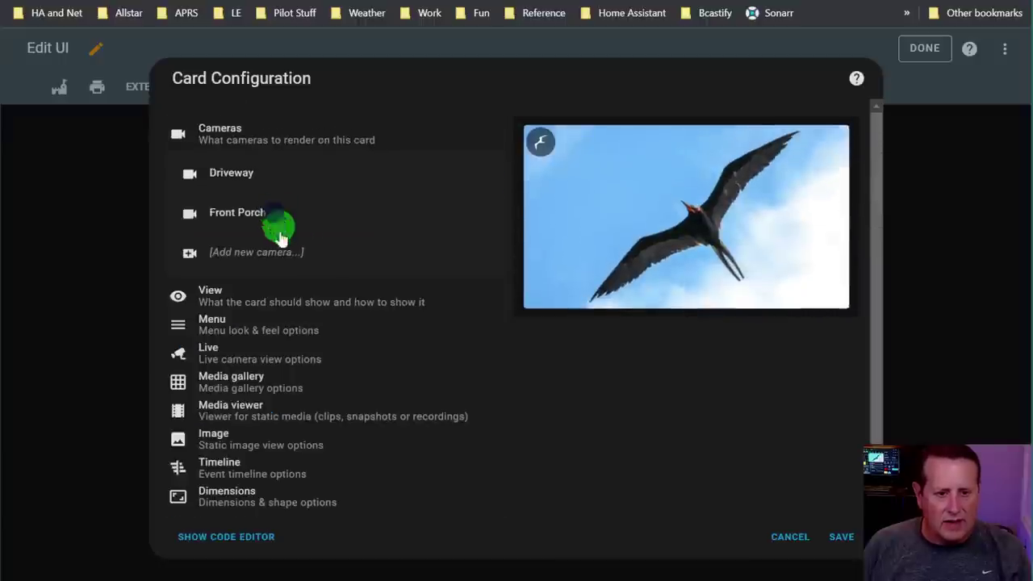
# Enable Scan mode in the card's View settings and look over its remaining options
pyautogui.scroll(-1, 326, 303)
pyautogui.click(248, 255)
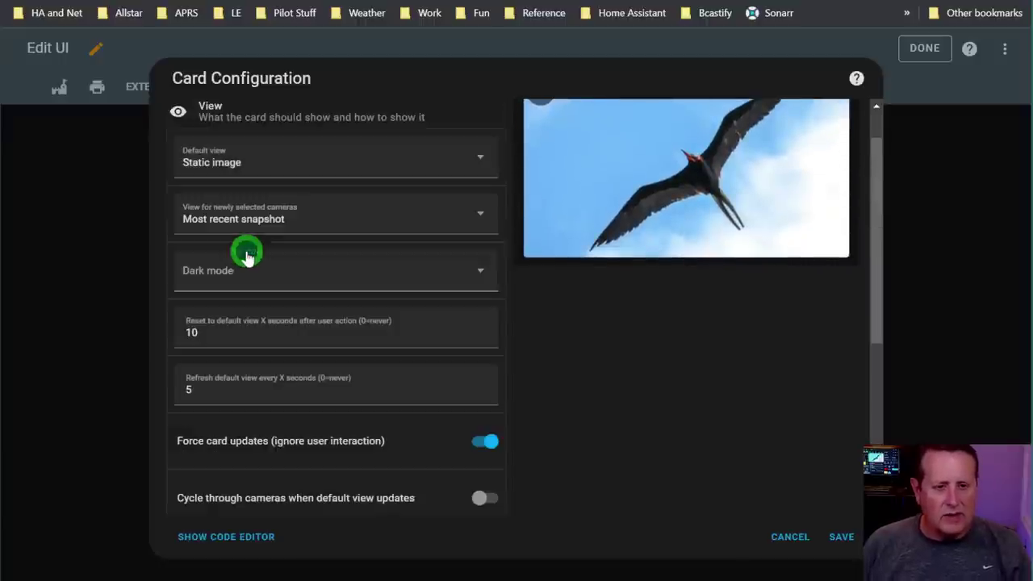
pyautogui.scroll(-3, 273, 331)
pyautogui.click(242, 310)
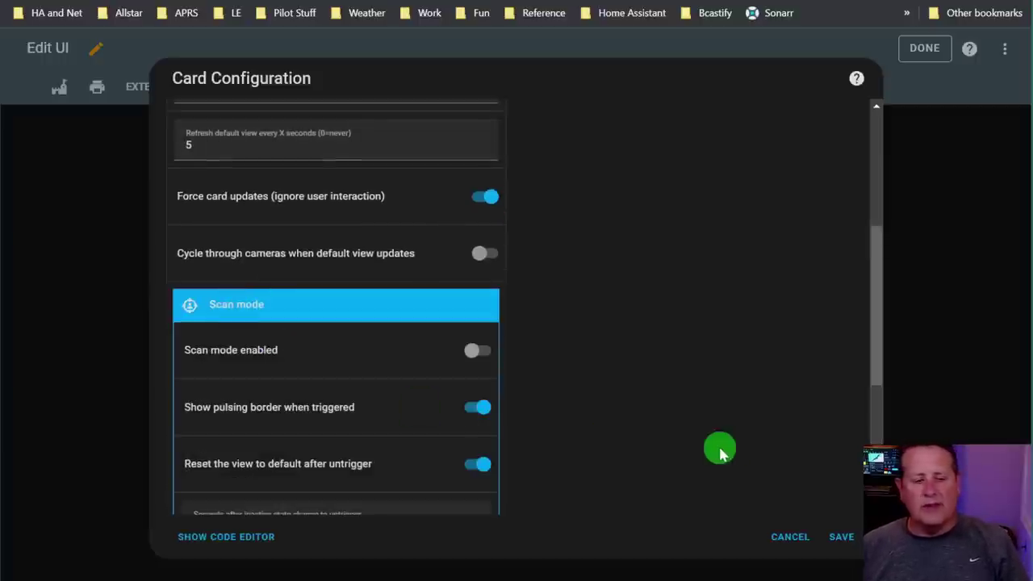
pyautogui.click(481, 352)
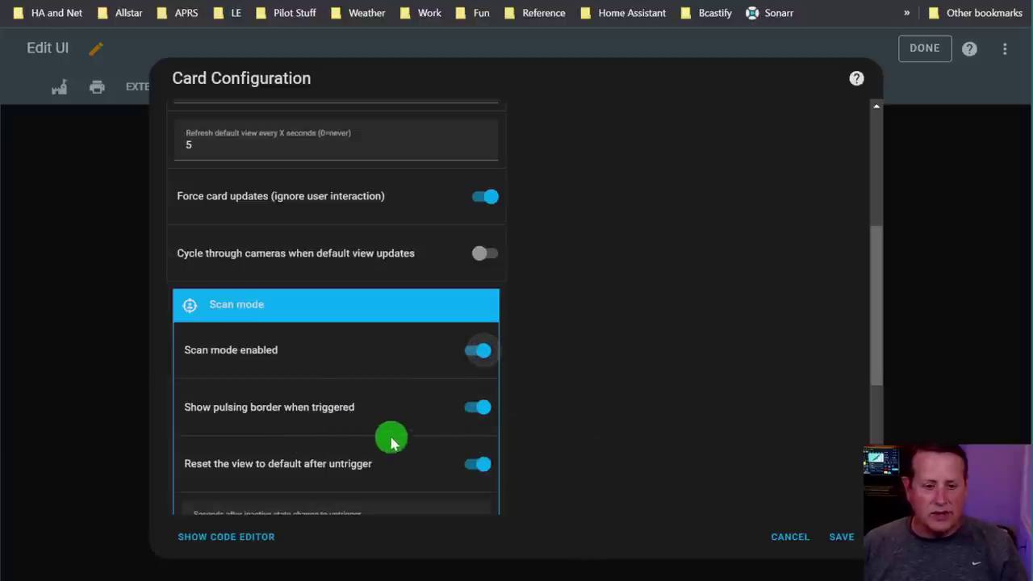
pyautogui.scroll(-2, 392, 433)
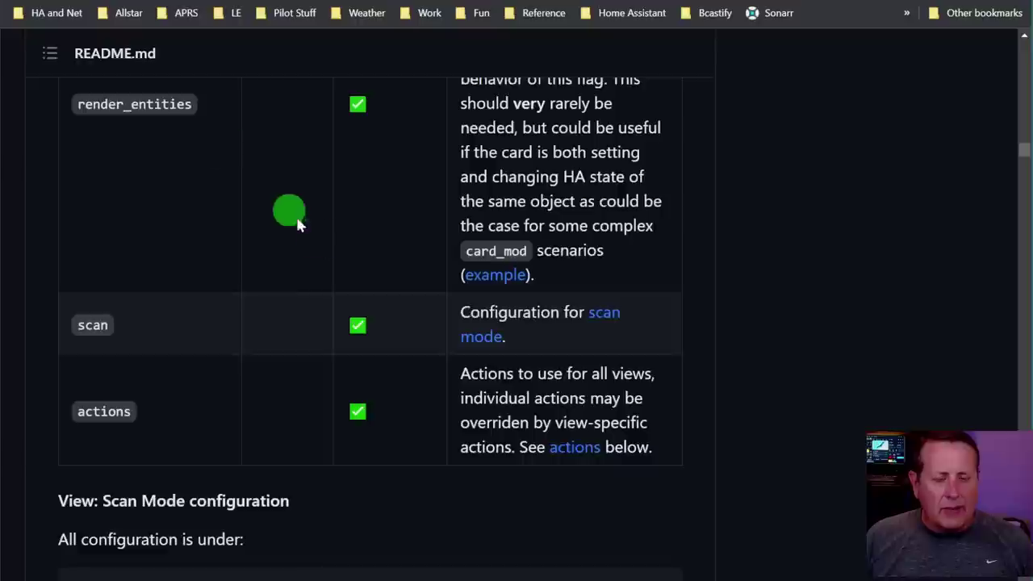
# Read through the README's camera, view and Scan Mode configuration sections to find how scanning is triggered
pyautogui.scroll(15, 318, 265)
pyautogui.scroll(2, 331, 307)
pyautogui.scroll(-4, 345, 325)
pyautogui.scroll(4, 347, 326)
pyautogui.scroll(1, 347, 324)
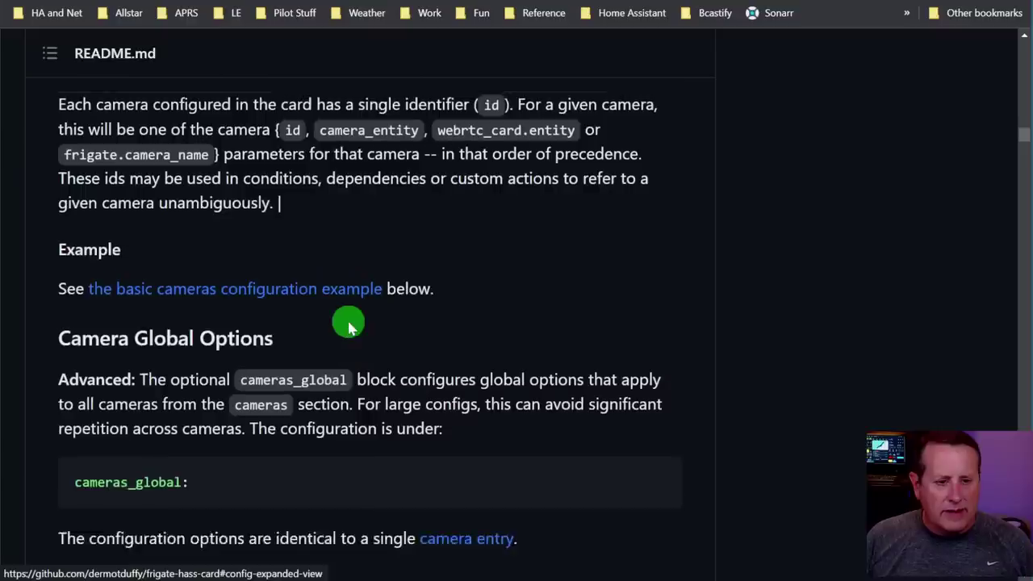
pyautogui.scroll(-10, 355, 319)
pyautogui.scroll(-20, 359, 314)
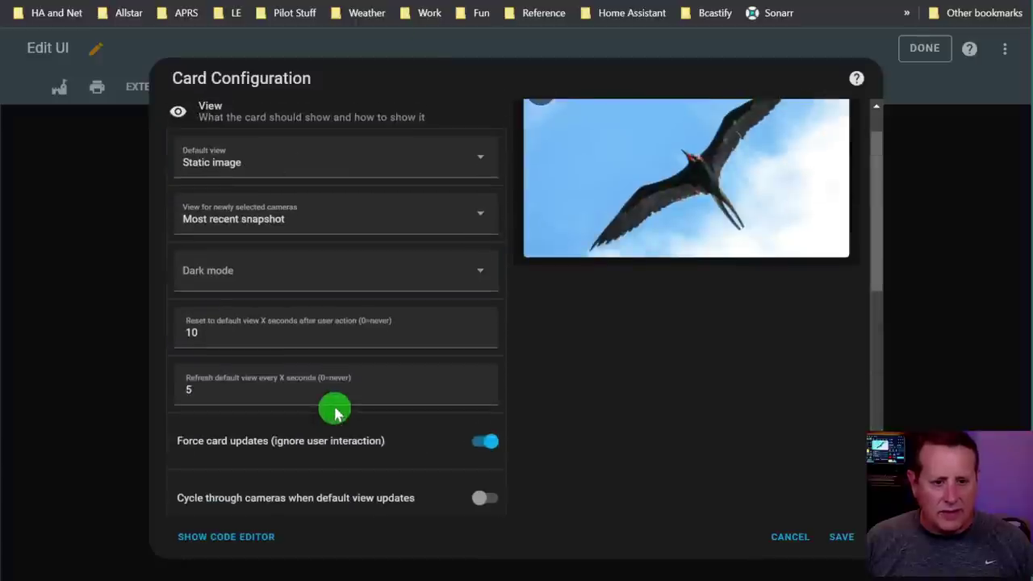
# In the Front Porch camera's trigger options, disable occupancy sensor auto-detection and enable motion sensor auto-detection
pyautogui.scroll(2, 335, 412)
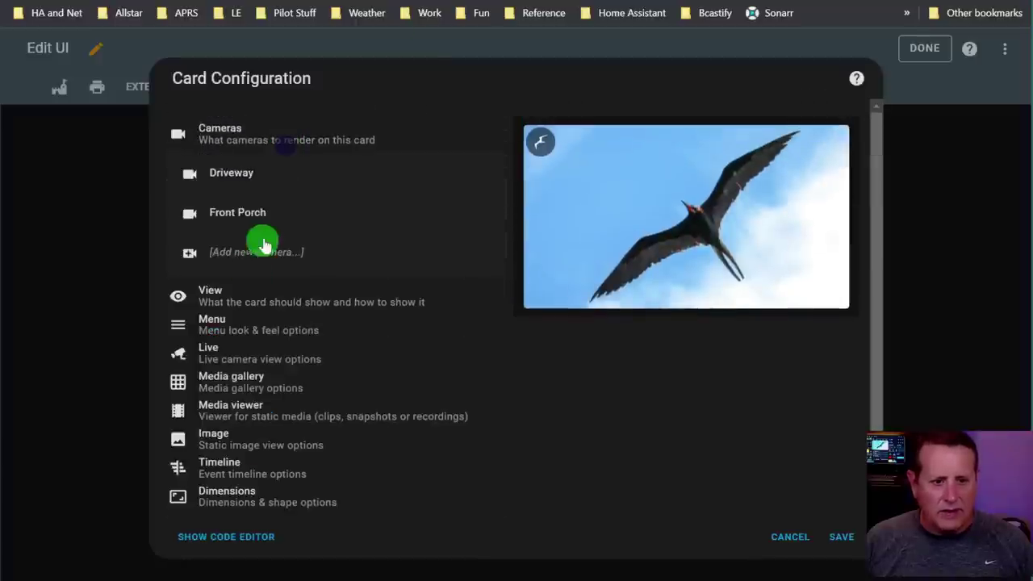
pyautogui.click(265, 210)
pyautogui.scroll(-3, 295, 296)
pyautogui.scroll(-5, 296, 299)
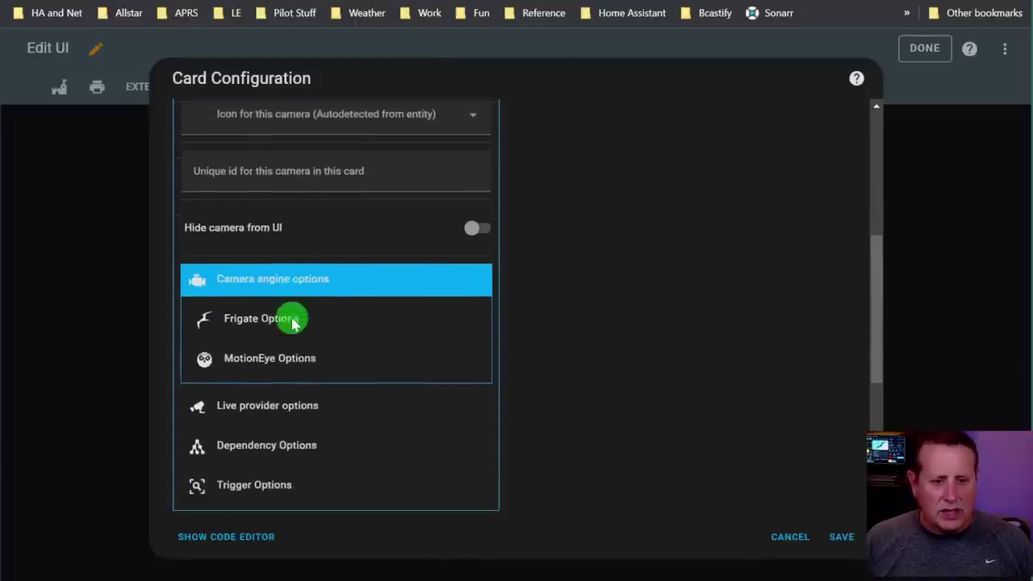
pyautogui.click(277, 344)
pyautogui.scroll(-2, 371, 381)
pyautogui.click(473, 316)
pyautogui.click(468, 362)
# Add binary_sensor.front_porch_all_occupancy as an additional trigger entity for the Front Porch camera, and close its settings
pyautogui.click(368, 431)
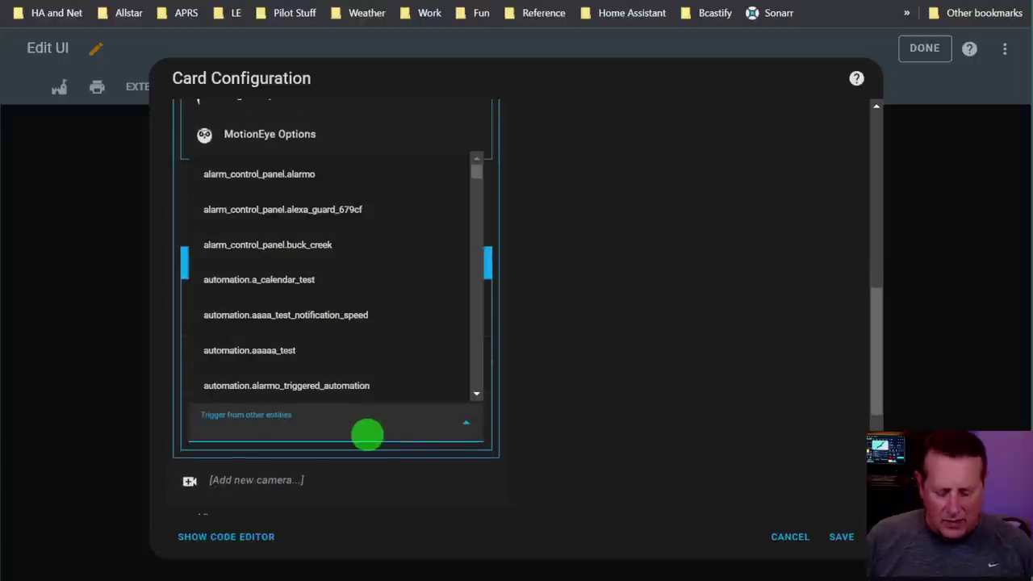
pyautogui.write('front+')
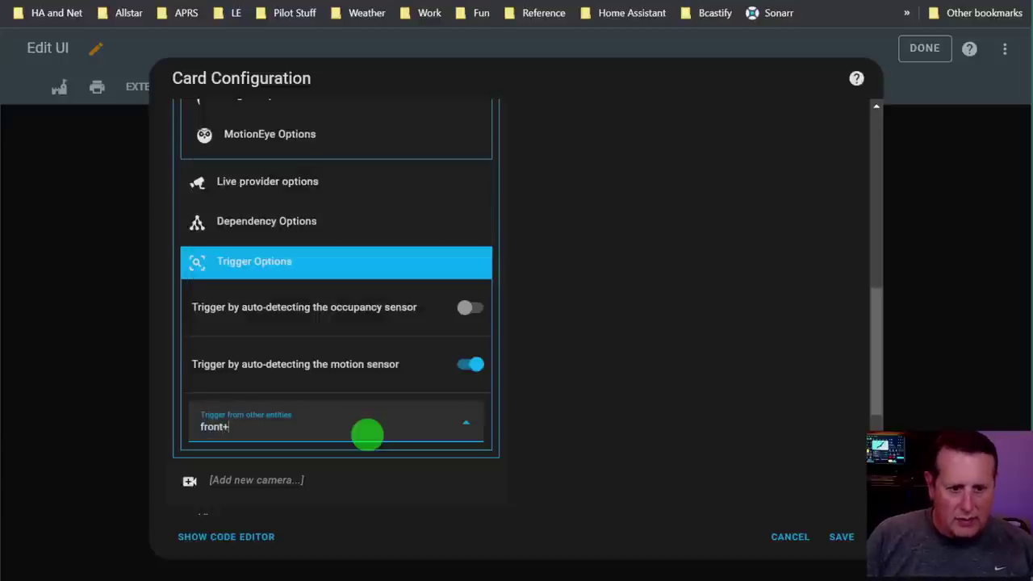
pyautogui.press('BackSpace')
pyautogui.write('_por')
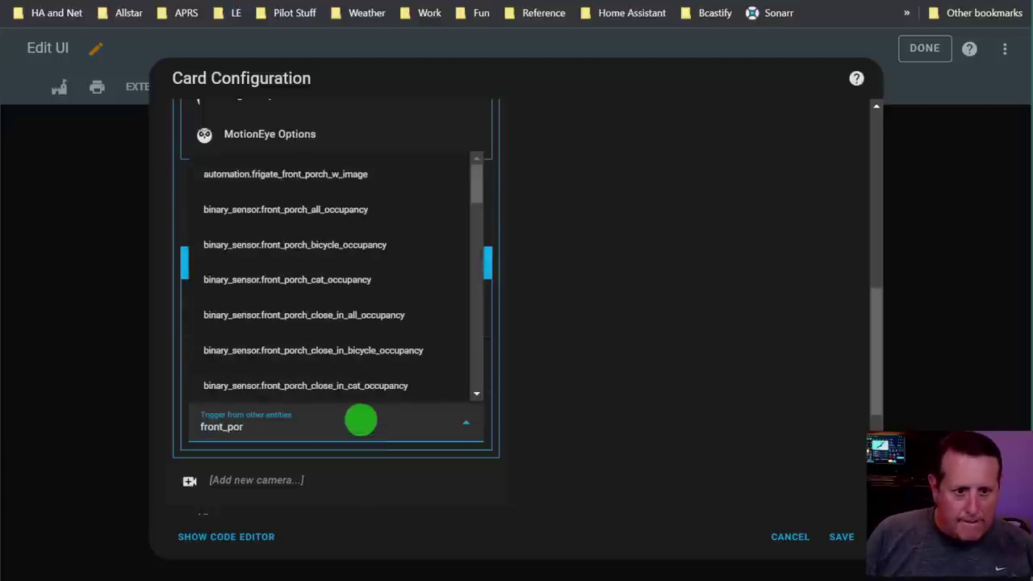
pyautogui.scroll(-3, 374, 296)
pyautogui.scroll(3, 404, 382)
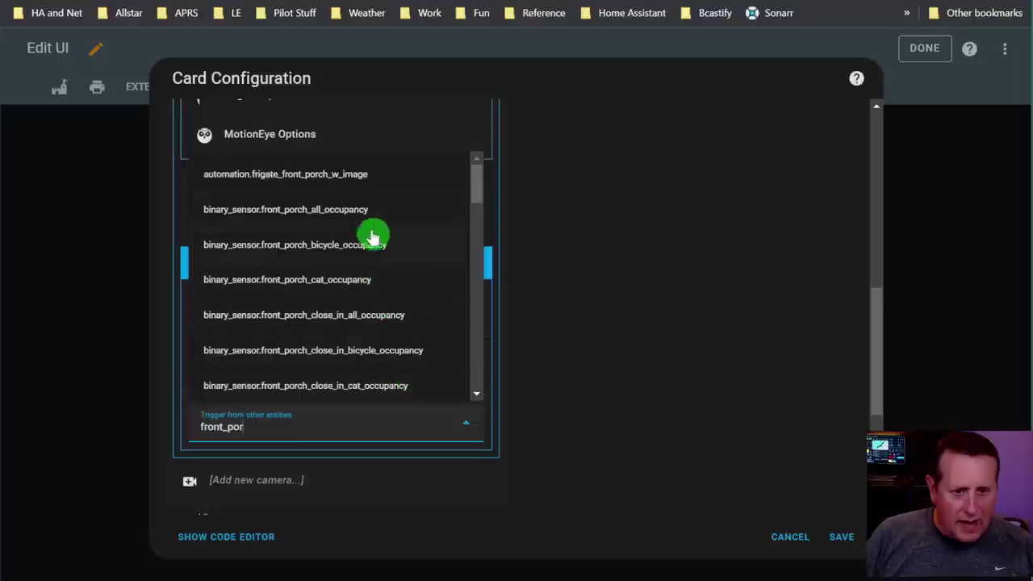
pyautogui.click(358, 210)
pyautogui.scroll(2, 644, 450)
pyautogui.scroll(5, 641, 448)
pyautogui.click(270, 137)
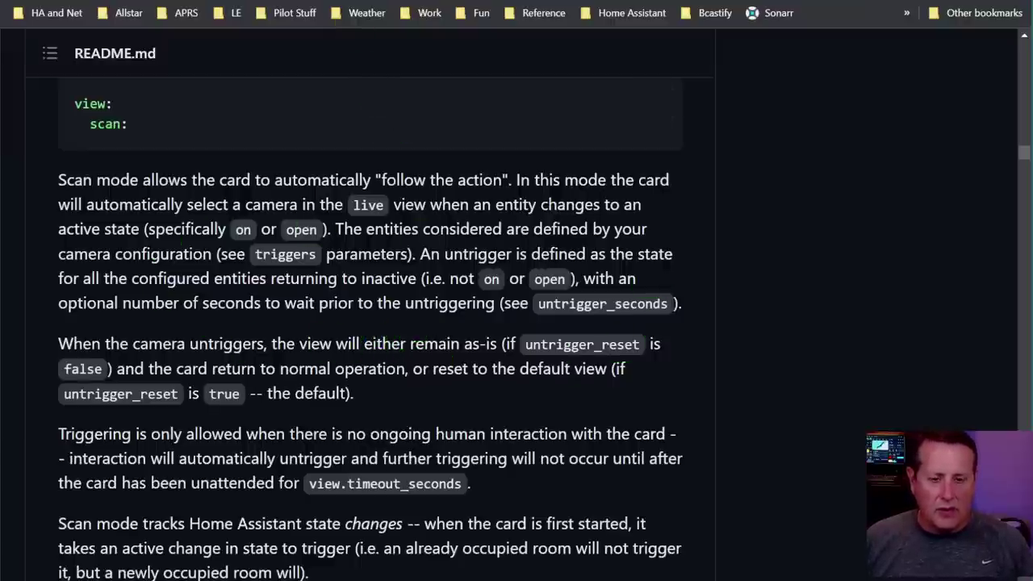
# Switch from the README to the card configuration and reopen the View settings
pyautogui.click(307, 1)
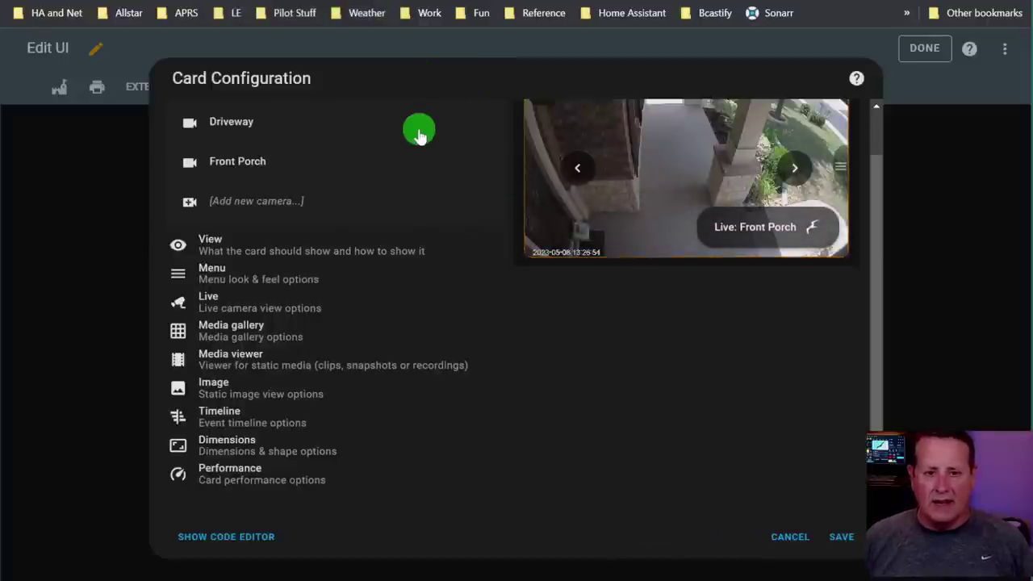
pyautogui.scroll(1, 463, 410)
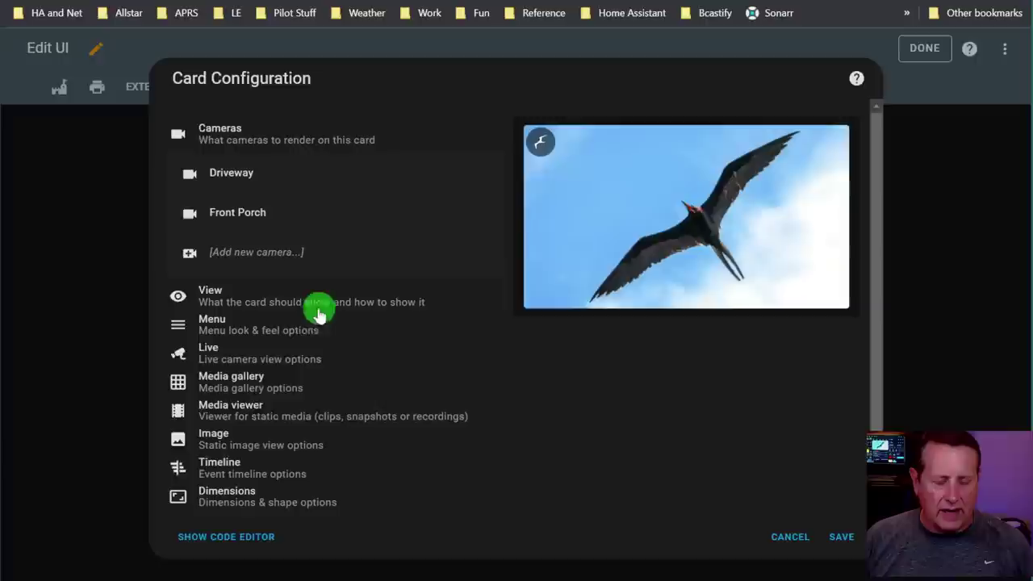
pyautogui.click(249, 304)
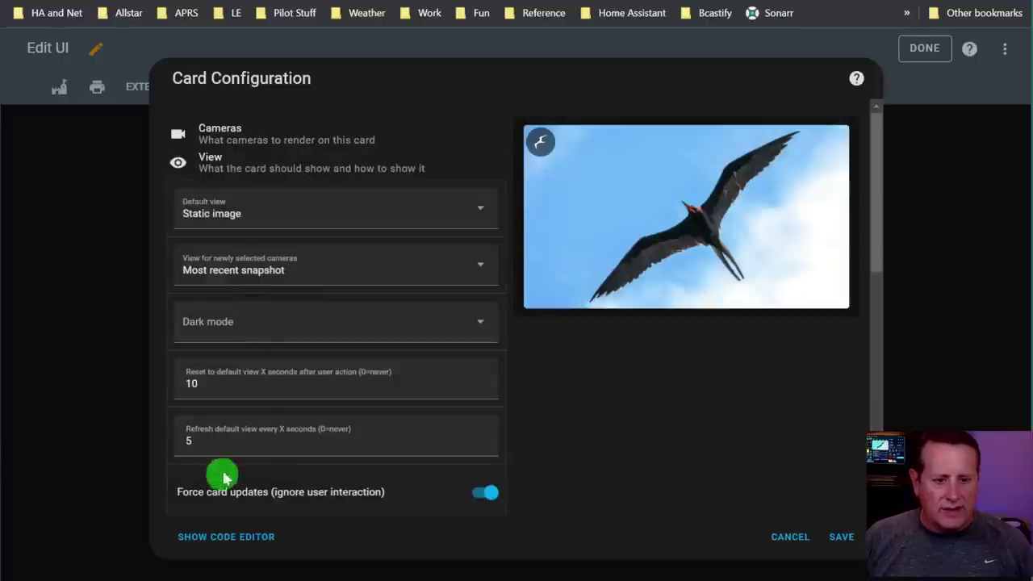
# In Scan mode, set the seconds after inactive state change to untrigger to 10, review the View settings and close them
pyautogui.scroll(-3, 219, 483)
pyautogui.scroll(-2, 242, 341)
pyautogui.click(273, 418)
pyautogui.moveTo(272, 417); pyautogui.dragTo(175, 424)
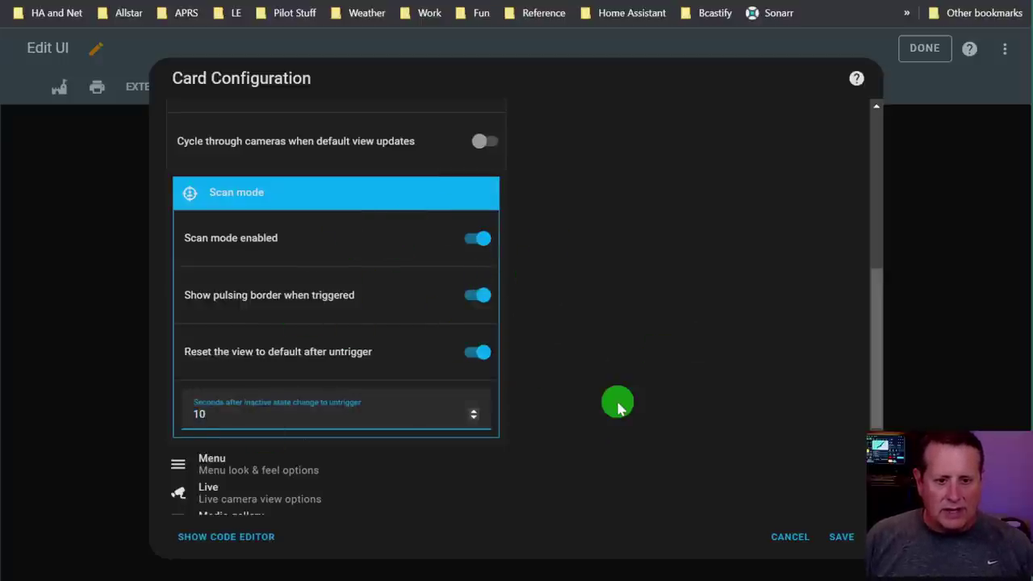
pyautogui.scroll(5, 617, 406)
pyautogui.scroll(2, 616, 409)
pyautogui.scroll(-4, 521, 431)
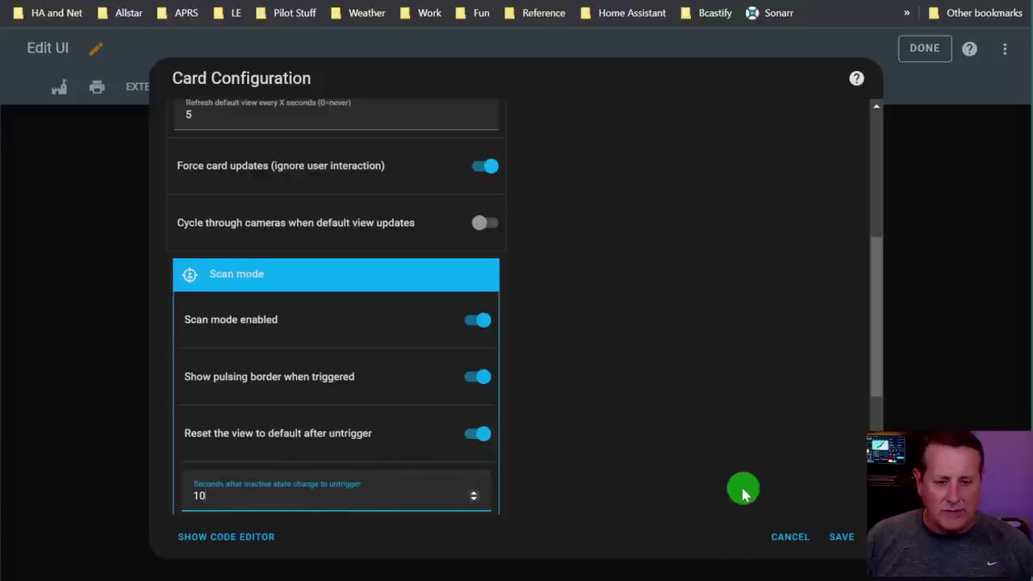
pyautogui.scroll(5, 738, 489)
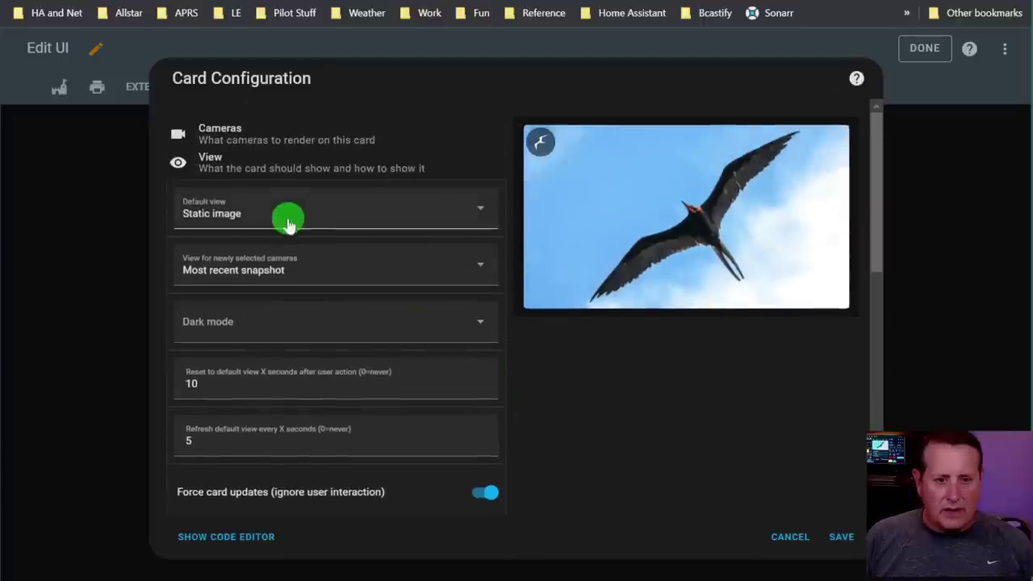
pyautogui.click(310, 171)
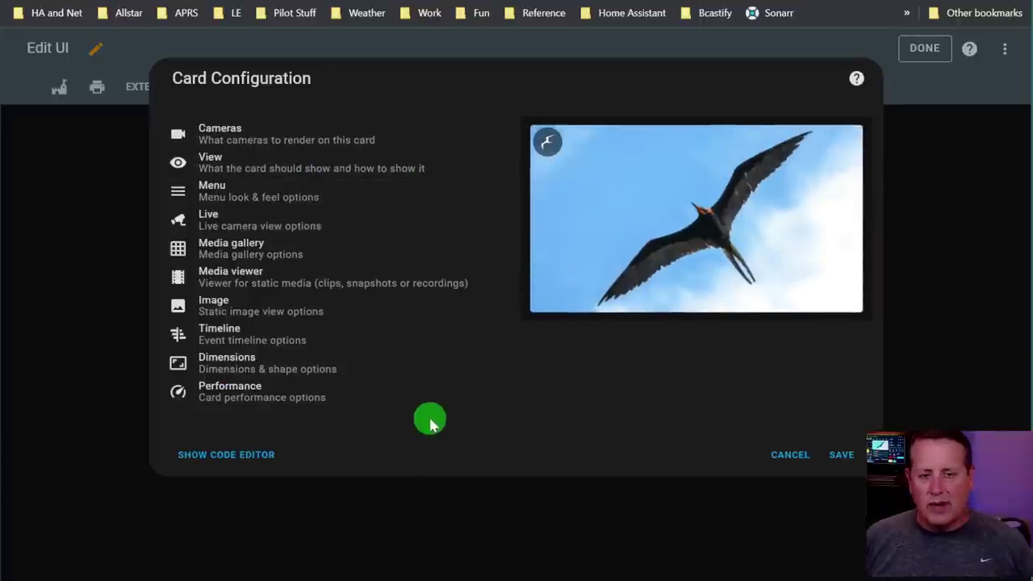
# Switch to the README and read the Scan Mode option table, including trigger status, untrigger reset and untrigger seconds
pyautogui.hotkey('ctrl', 'Tab')
pyautogui.scroll(-2, 299, 422)
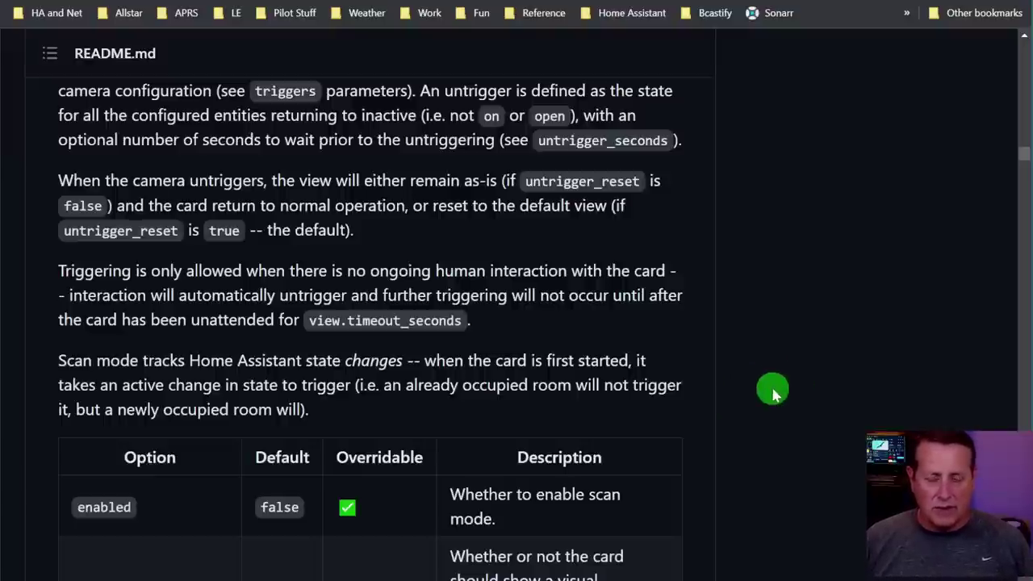
pyautogui.scroll(-2, 723, 356)
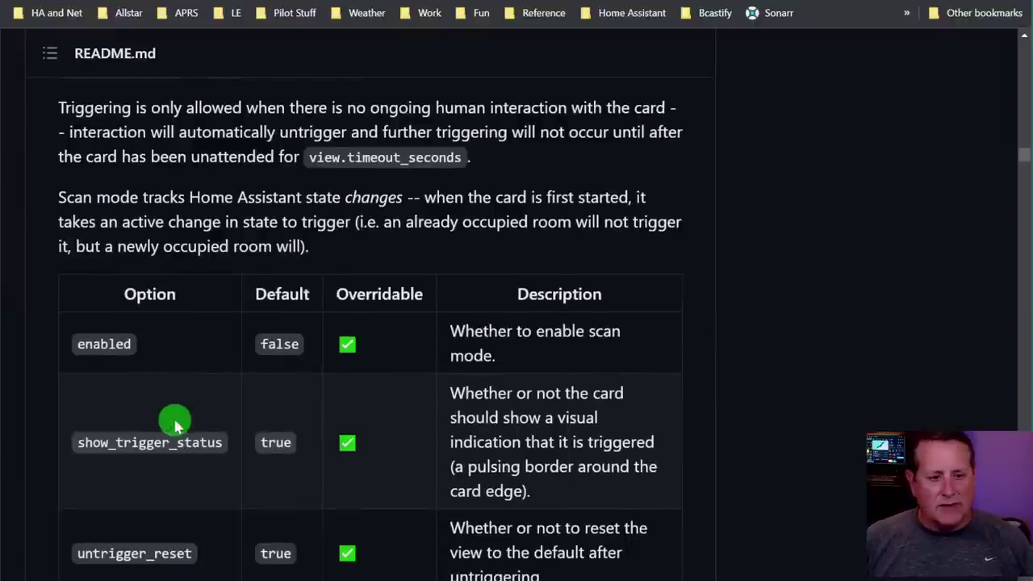
pyautogui.scroll(-2, 469, 379)
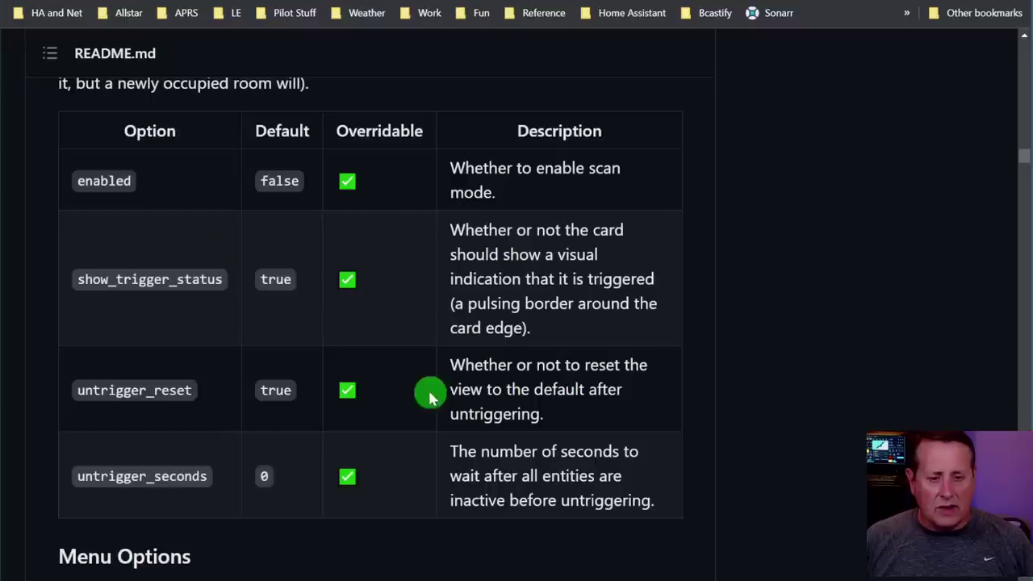
pyautogui.scroll(-3, 389, 374)
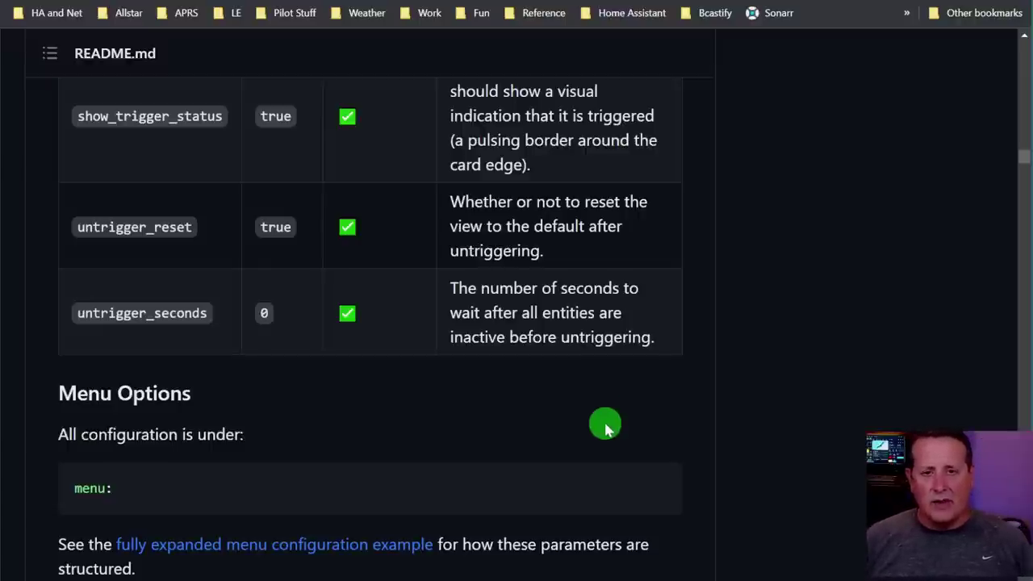
pyautogui.scroll(3, 590, 371)
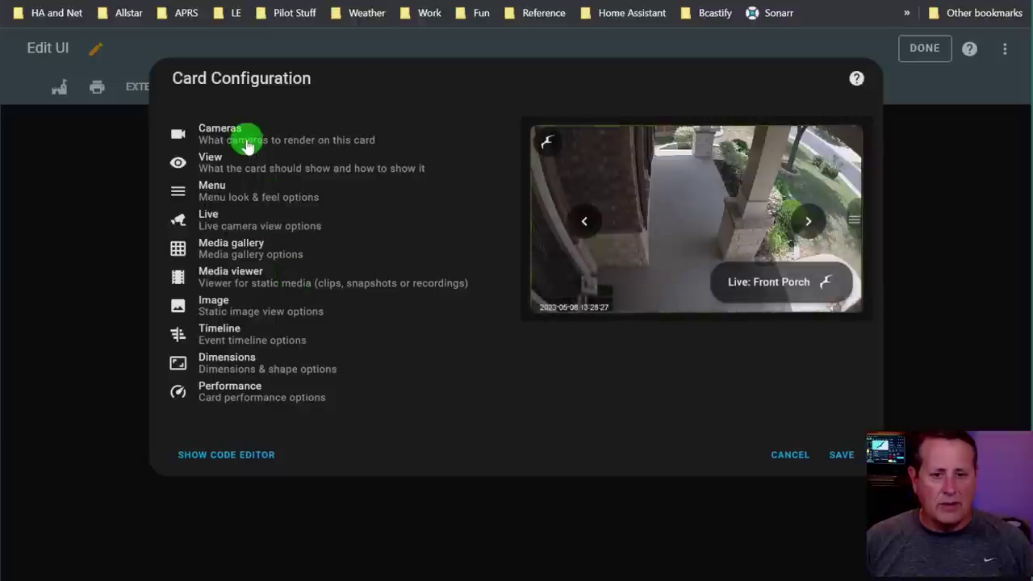
# Back in the card configuration, add binary_sensor.driveway_all_occupancy as another trigger entity for the Front Porch camera
pyautogui.click(242, 143)
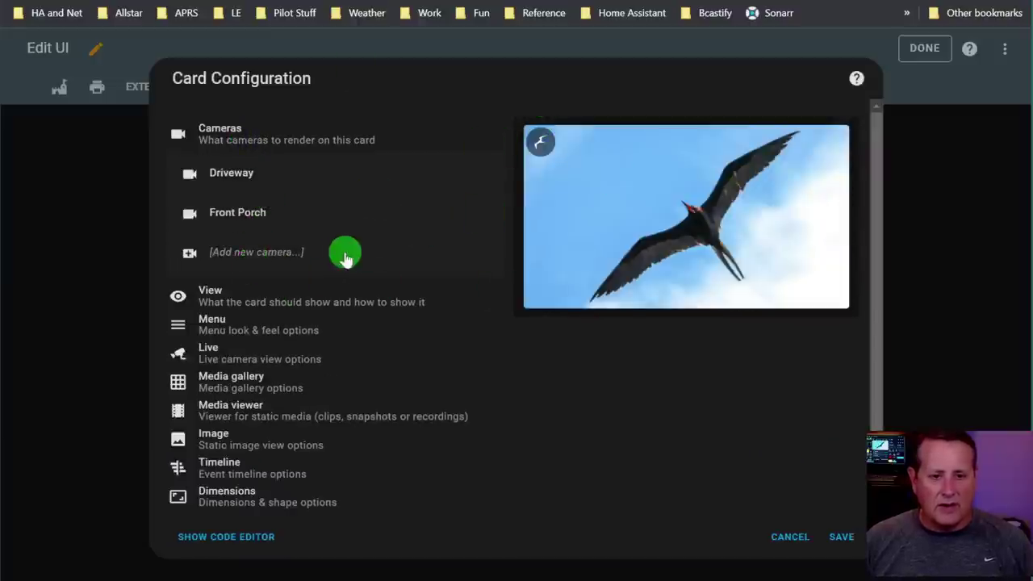
pyautogui.click(244, 216)
pyautogui.scroll(-5, 307, 356)
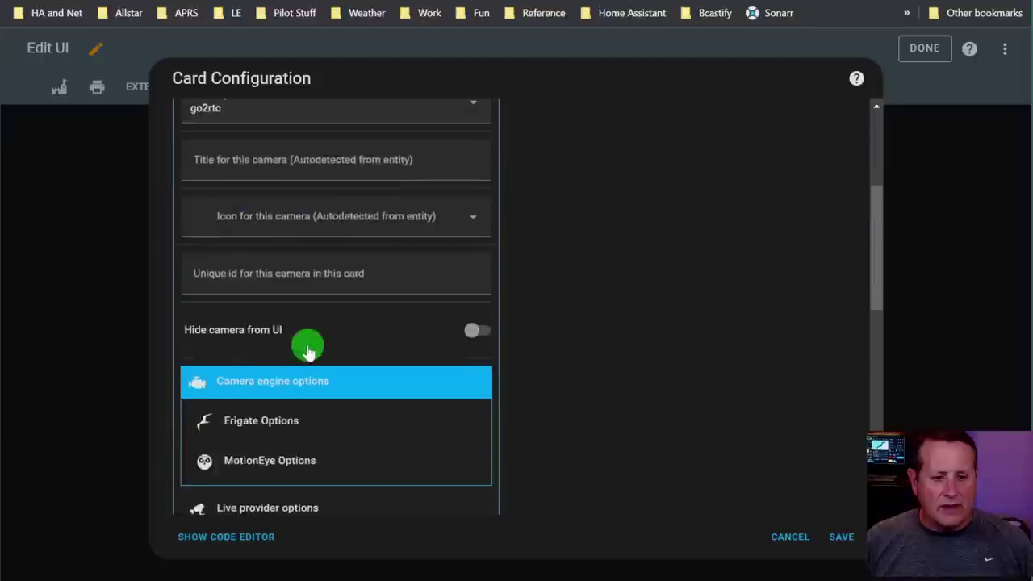
pyautogui.scroll(-2, 305, 368)
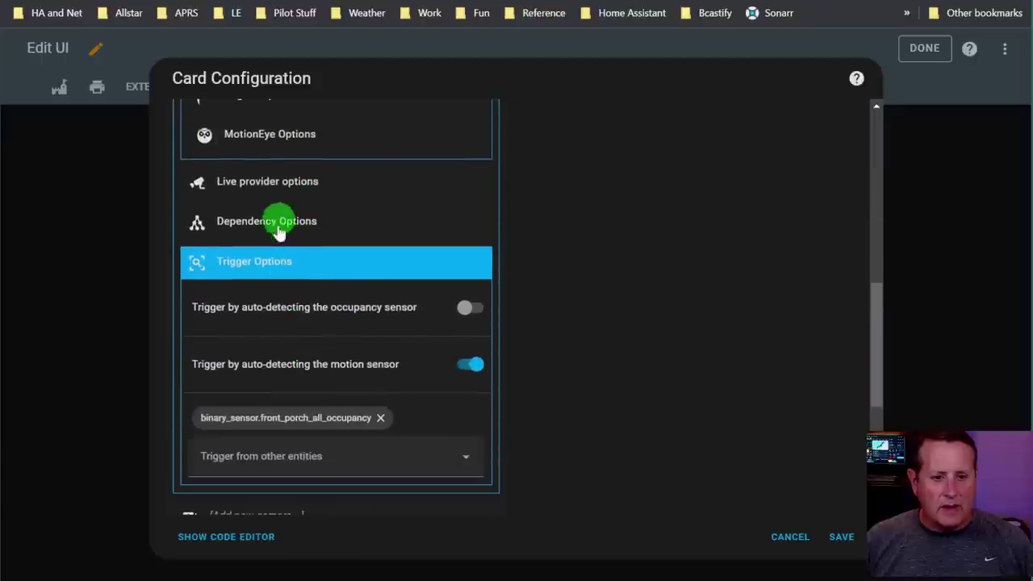
pyautogui.click(344, 467)
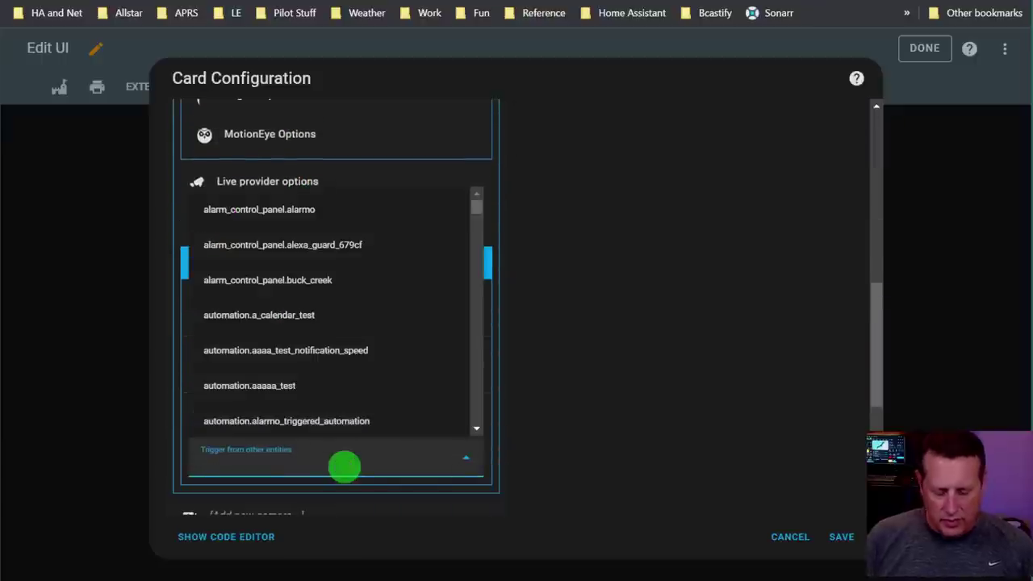
pyautogui.write('driveway')
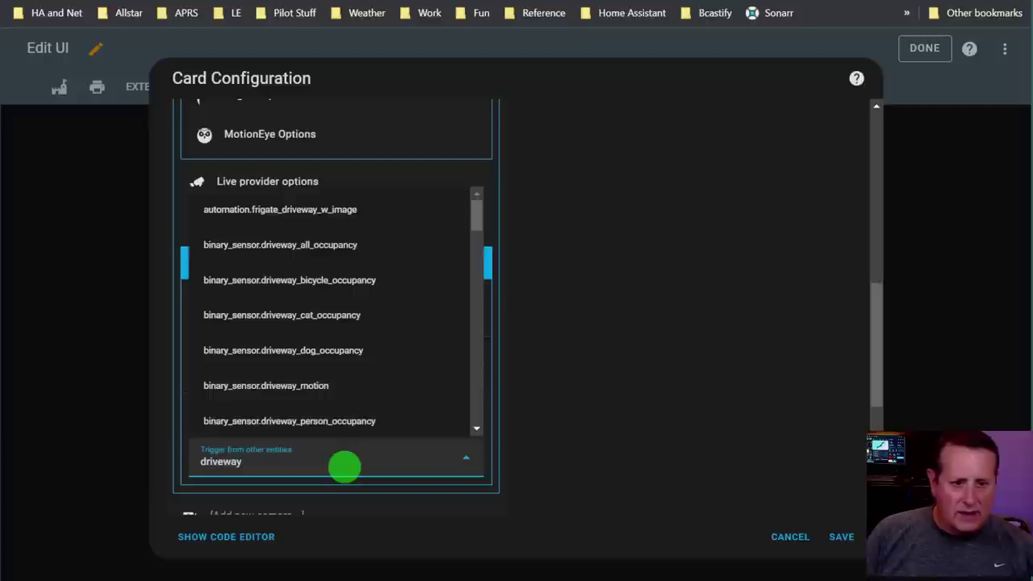
pyautogui.click(356, 253)
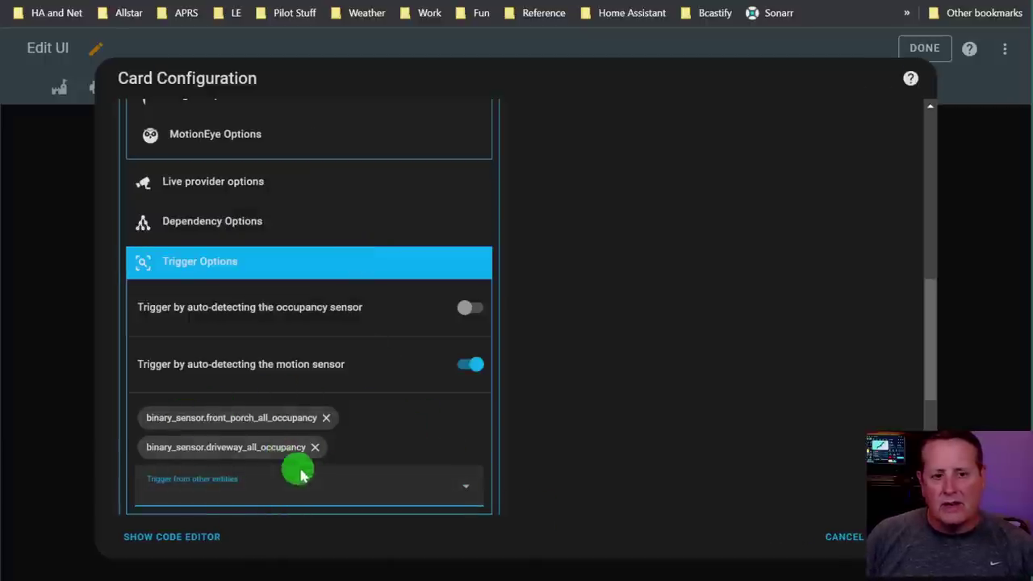
# Review the Front Porch camera's trigger options, collapse the individual camera settings and open the Live options
pyautogui.scroll(4, 318, 479)
pyautogui.scroll(-3, 319, 482)
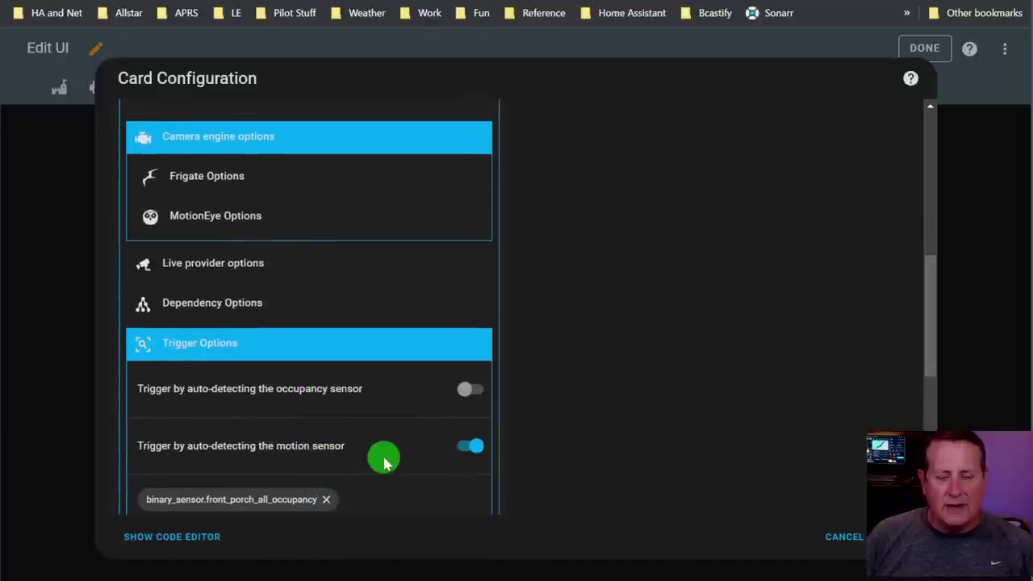
pyautogui.scroll(-2, 274, 452)
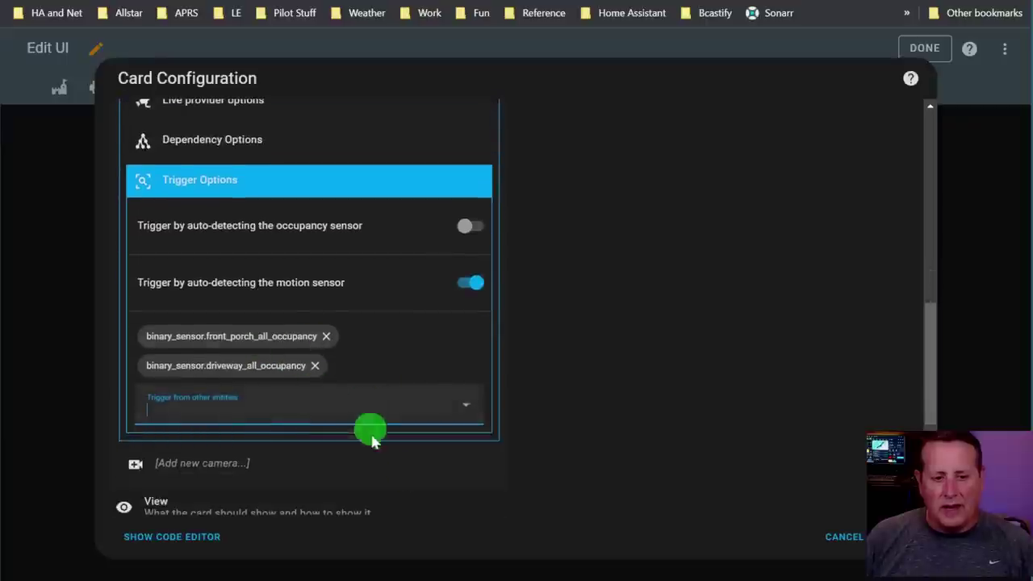
pyautogui.scroll(3, 501, 407)
pyautogui.scroll(3, 517, 440)
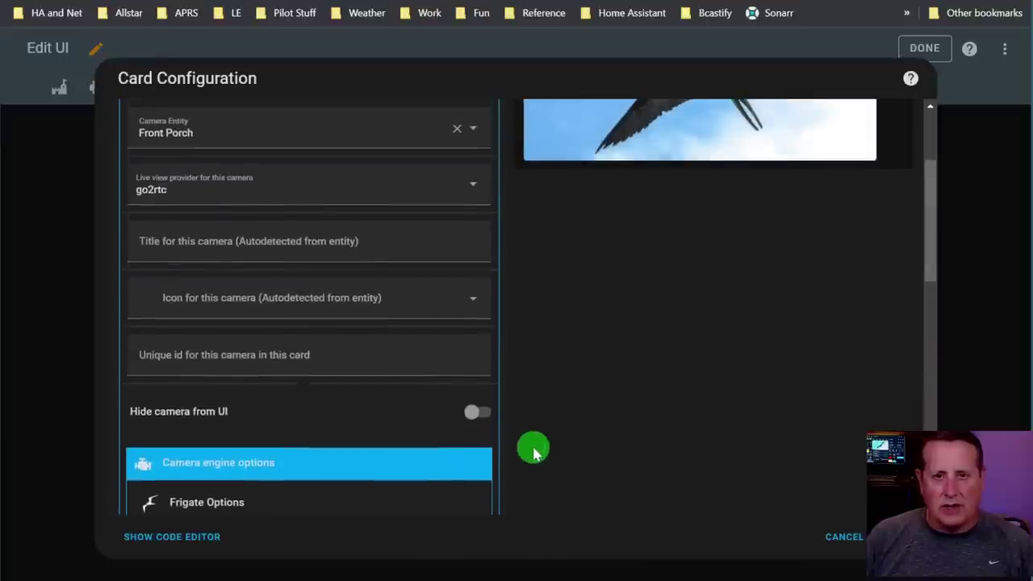
pyautogui.scroll(1, 547, 436)
pyautogui.scroll(2, 547, 436)
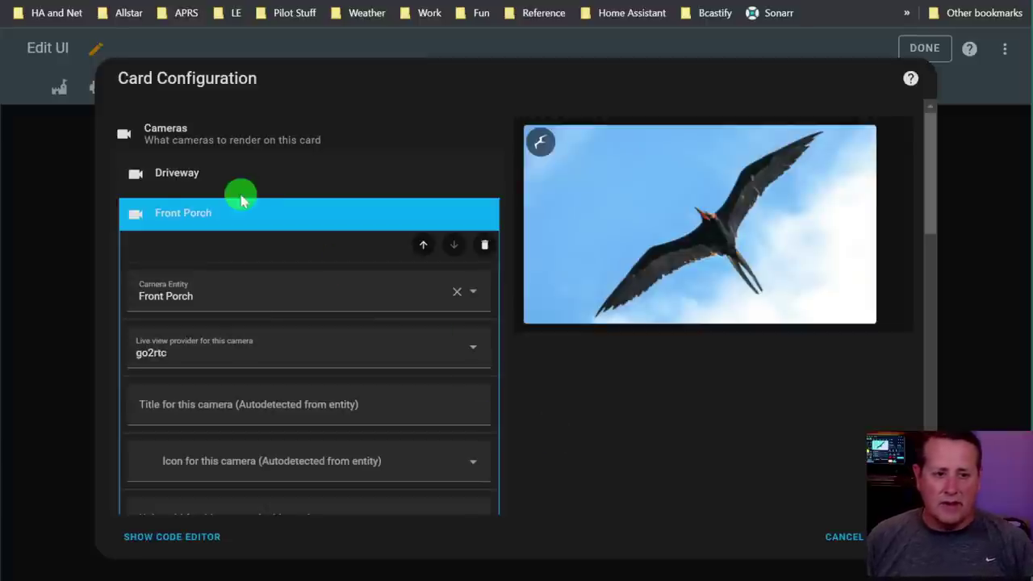
pyautogui.click(184, 176)
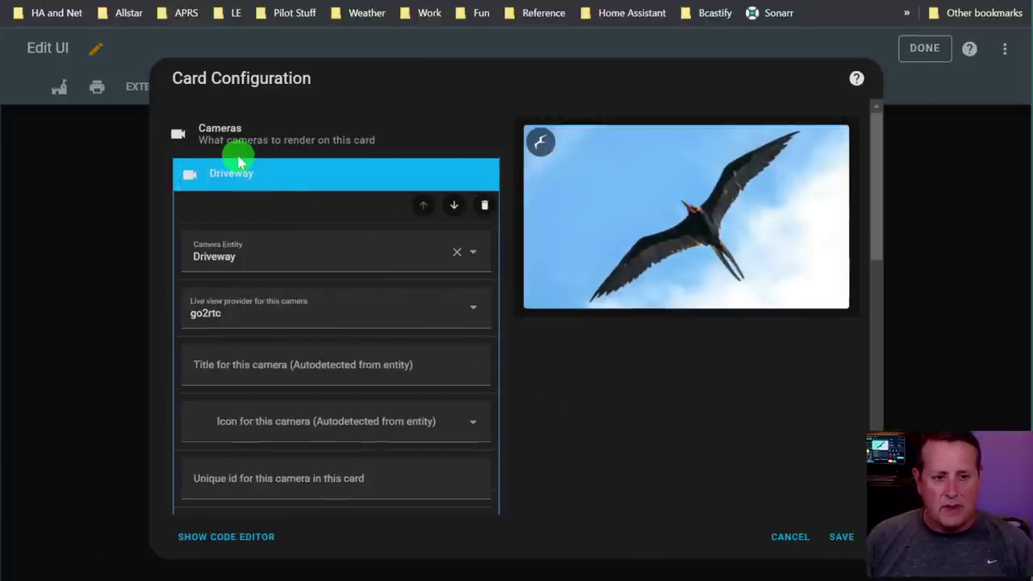
pyautogui.click(223, 177)
pyautogui.scroll(-1, 275, 245)
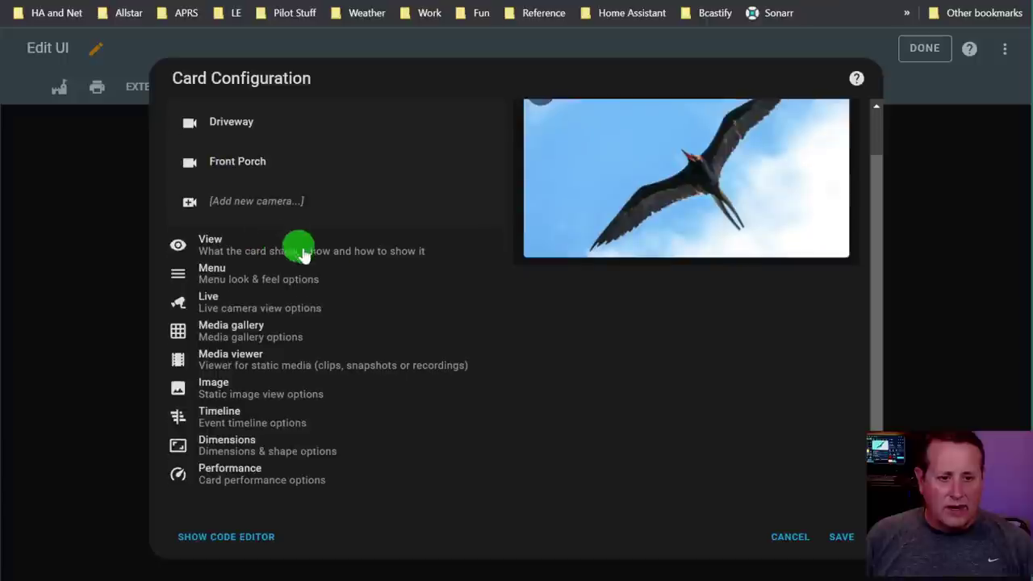
pyautogui.click(275, 313)
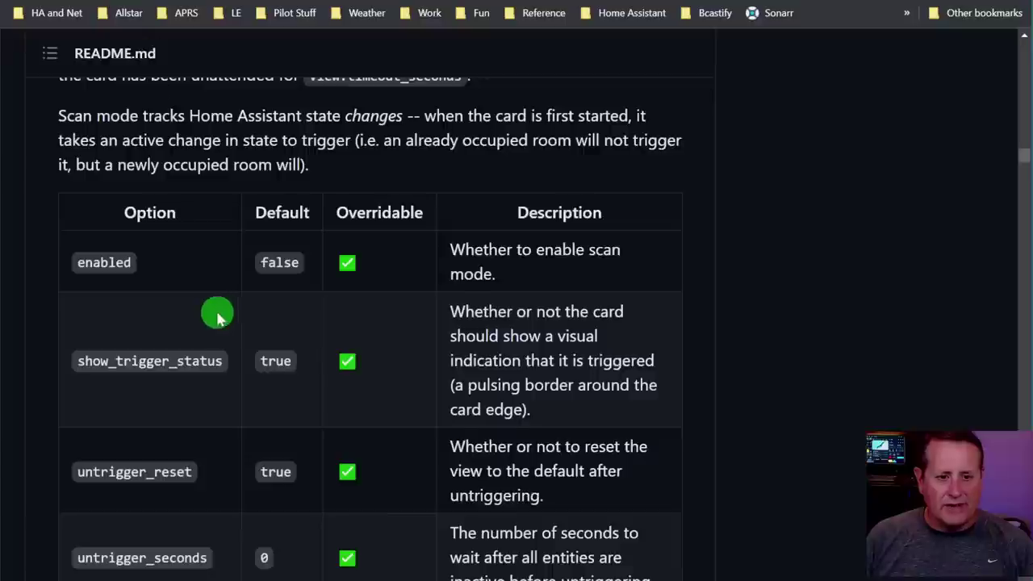
# In the README, skim the Menu Options section and find the live view options table with the preload setting
pyautogui.scroll(-7, 210, 319)
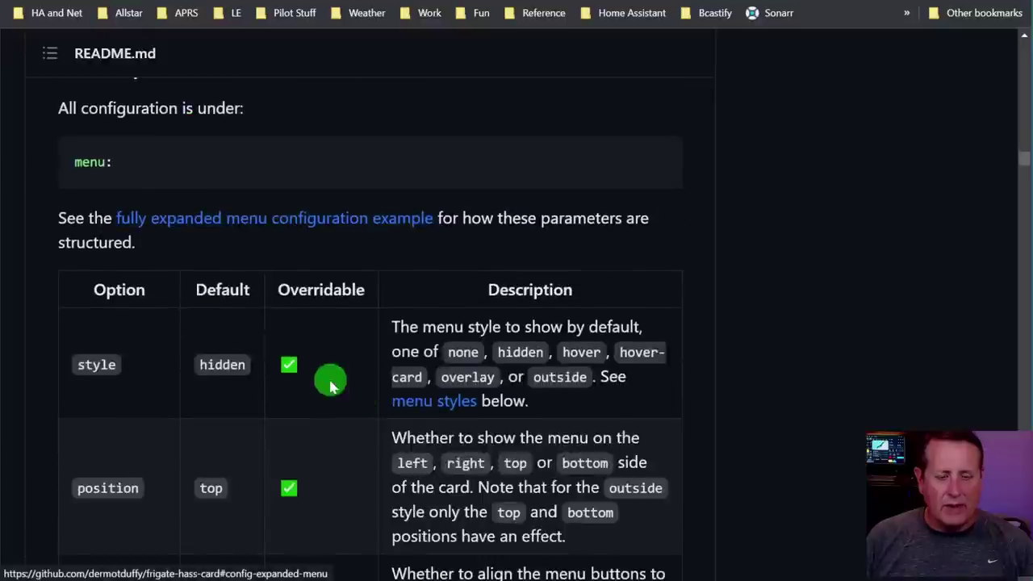
pyautogui.scroll(1, 287, 397)
pyautogui.scroll(-2, 323, 394)
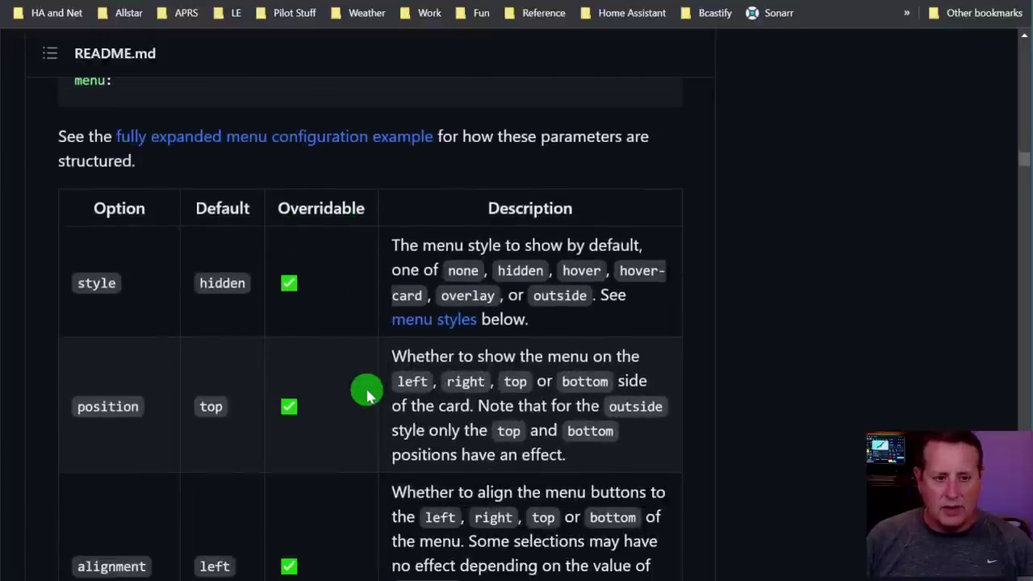
pyautogui.scroll(-8, 334, 382)
pyautogui.scroll(-20, 327, 389)
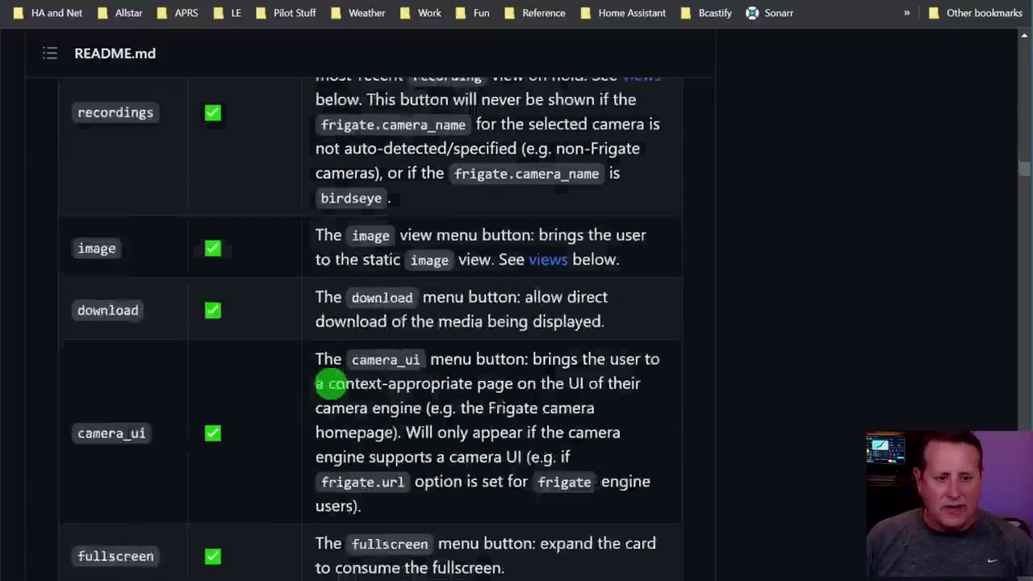
pyautogui.scroll(-8, 303, 371)
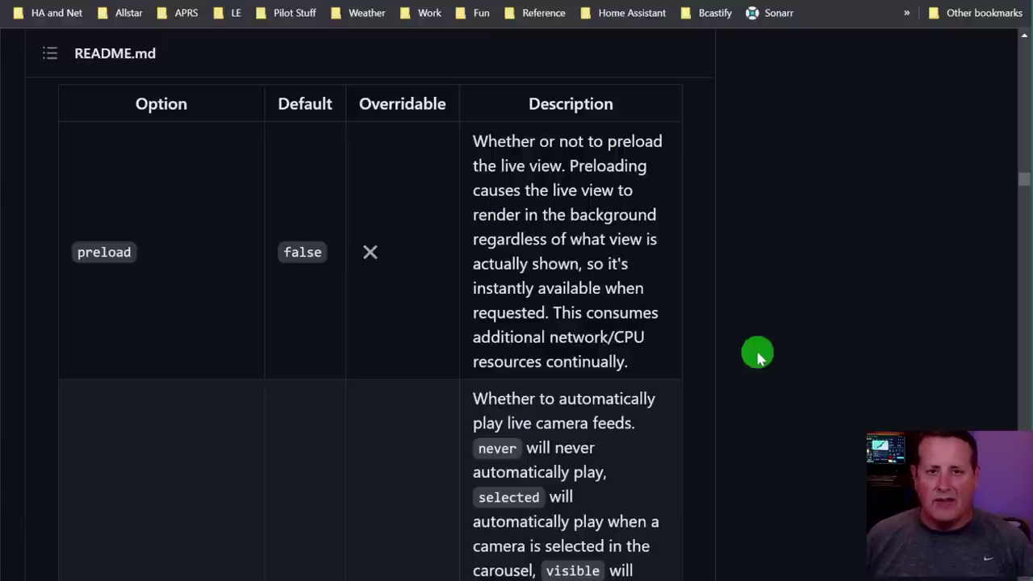
# Read the README's descriptions of the auto_play and auto_pause options for live camera feeds
pyautogui.scroll(-3, 473, 461)
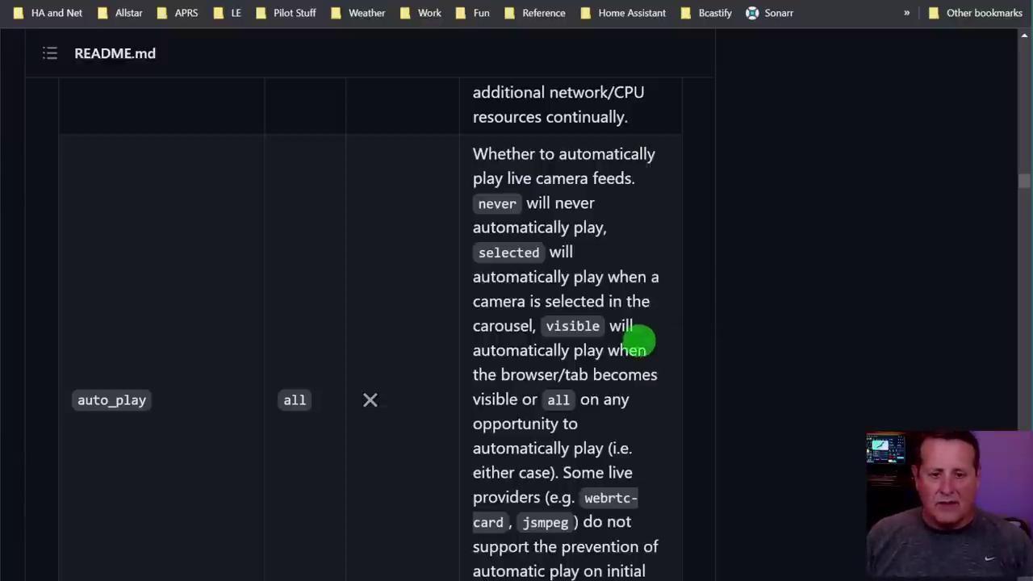
pyautogui.scroll(-1, 666, 411)
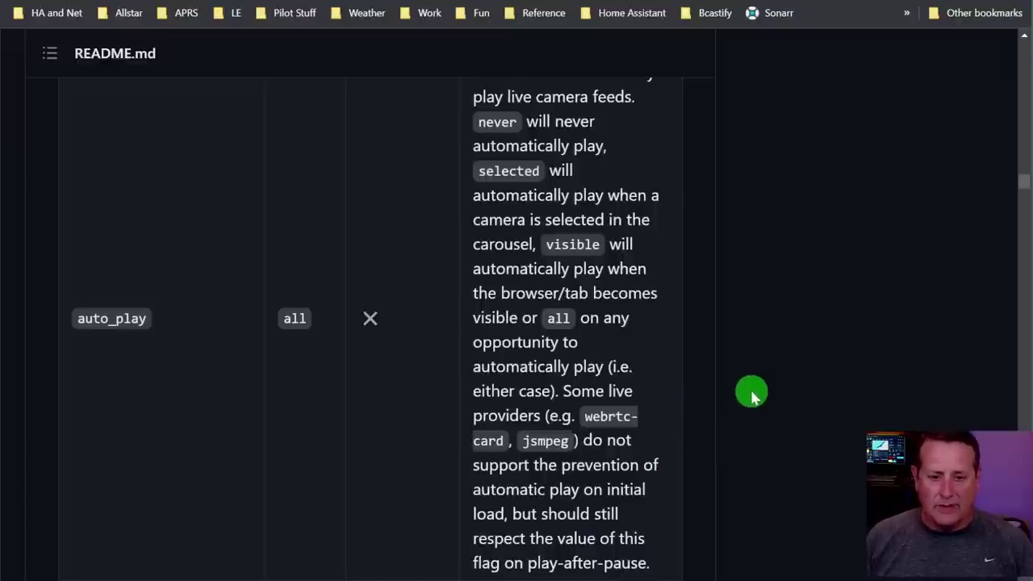
pyautogui.scroll(-1, 686, 432)
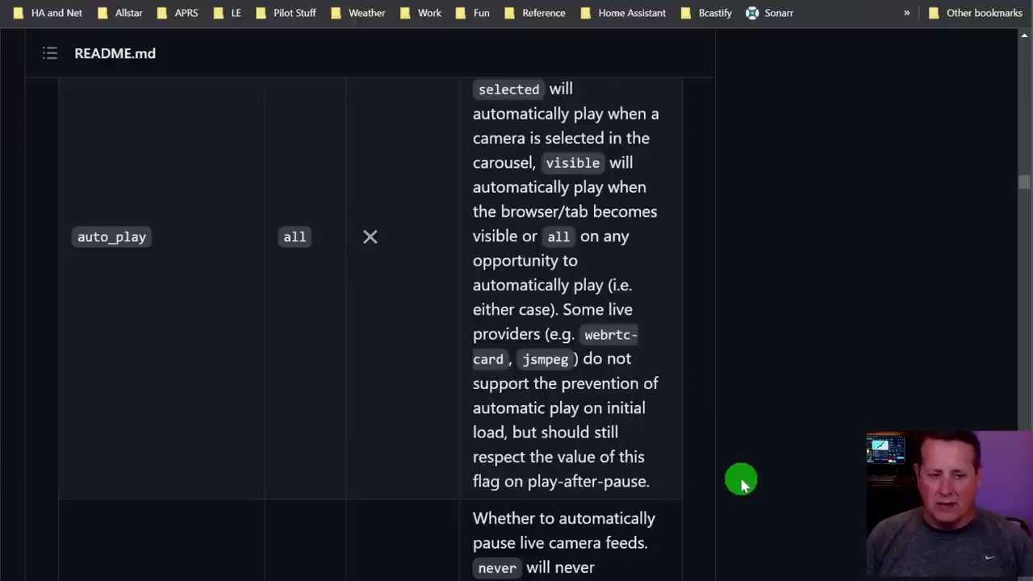
pyautogui.scroll(-2, 627, 350)
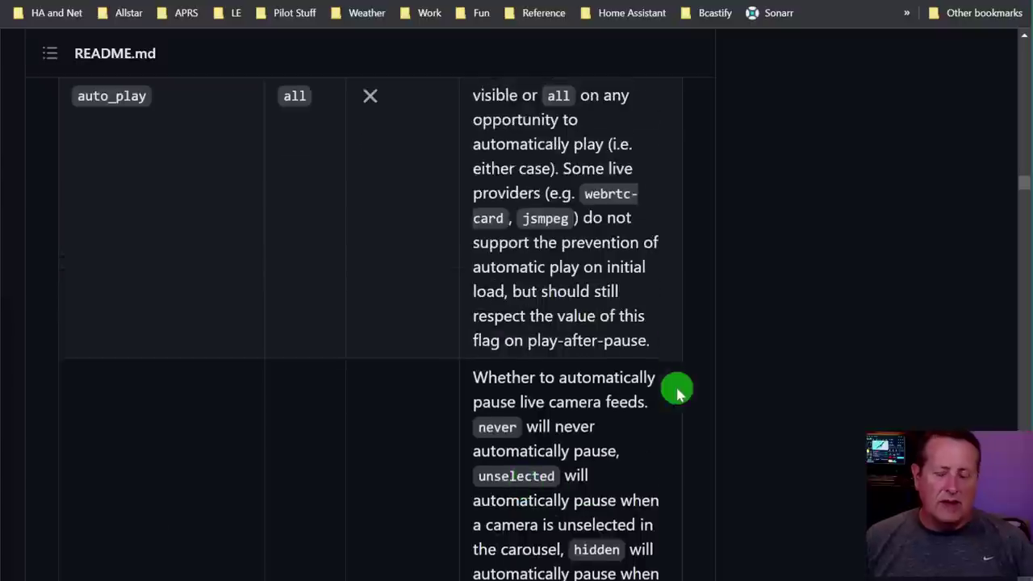
pyautogui.scroll(1, 676, 388)
pyautogui.scroll(2, 614, 279)
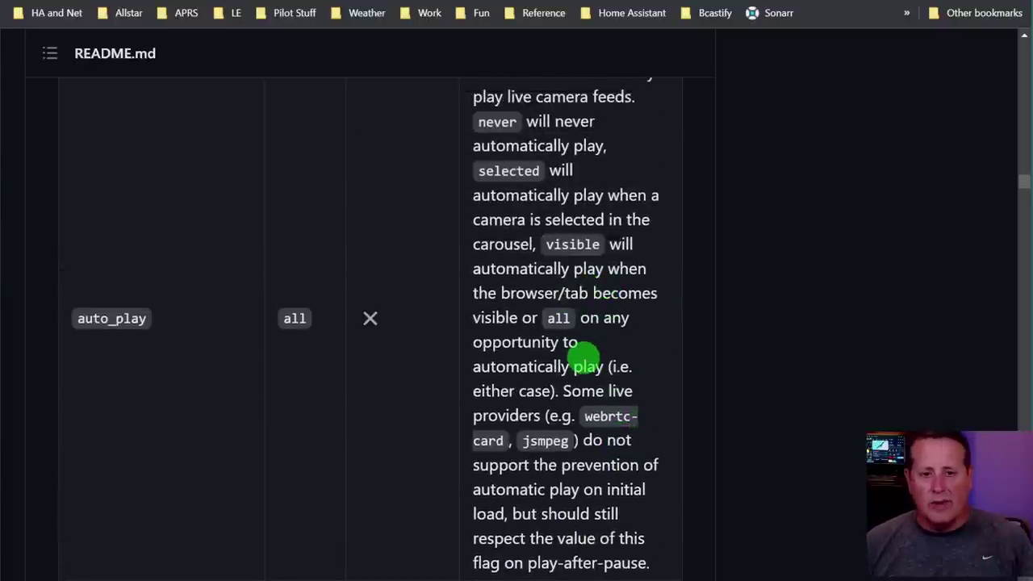
pyautogui.scroll(-5, 590, 353)
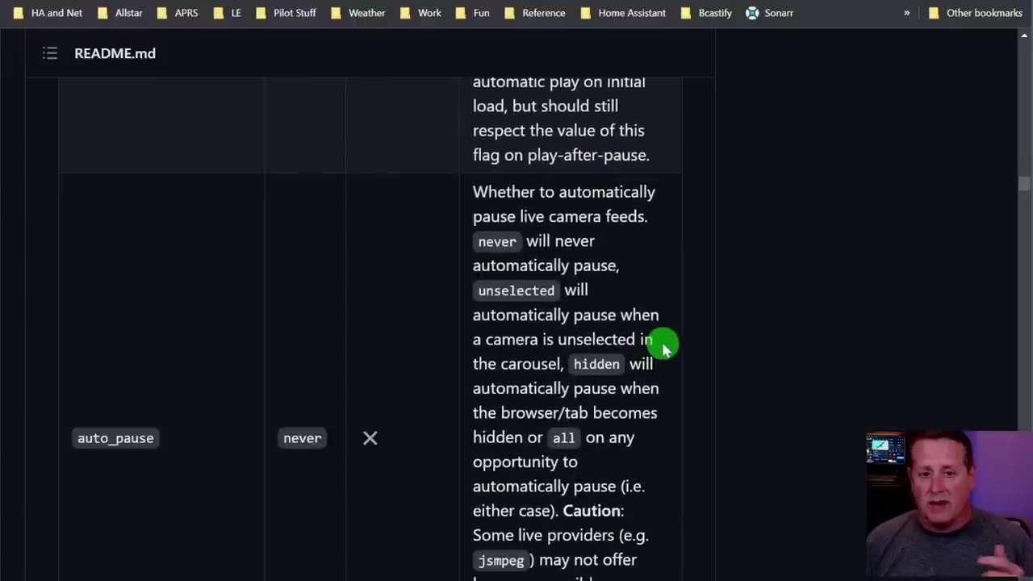
pyautogui.scroll(-1, 648, 337)
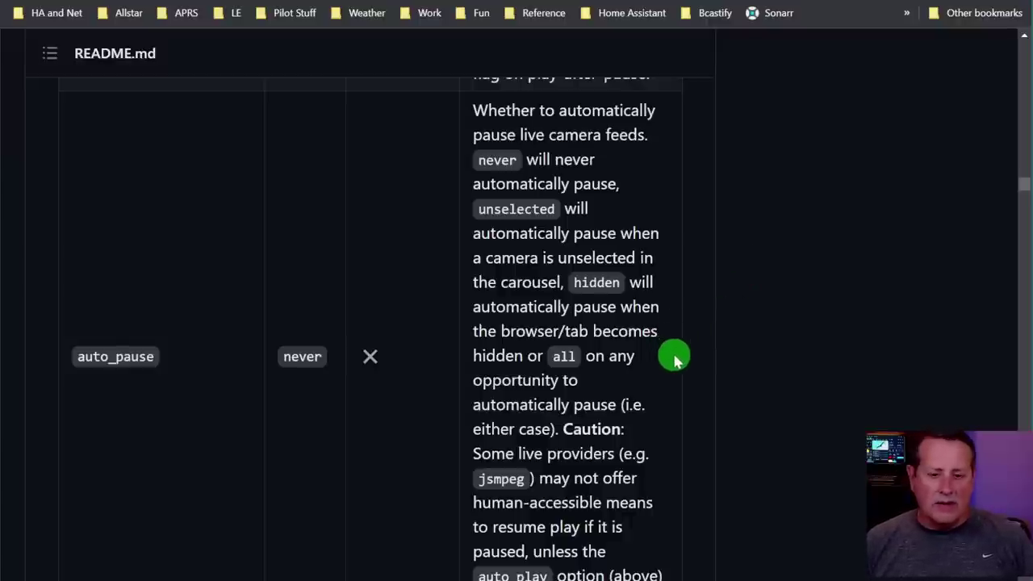
pyautogui.scroll(-2, 673, 353)
pyautogui.scroll(3, 614, 307)
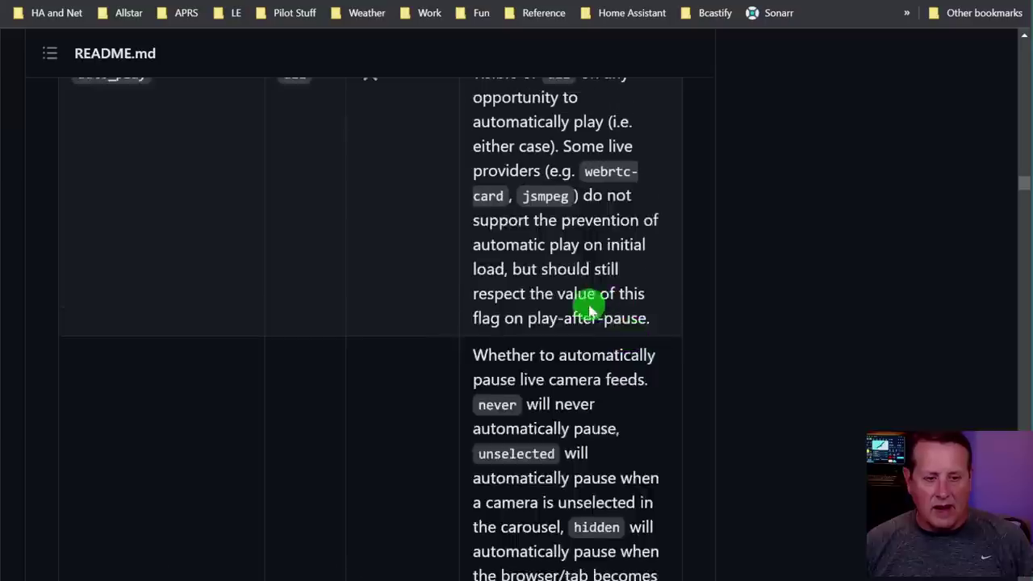
pyautogui.scroll(2, 589, 311)
pyautogui.scroll(-6, 600, 330)
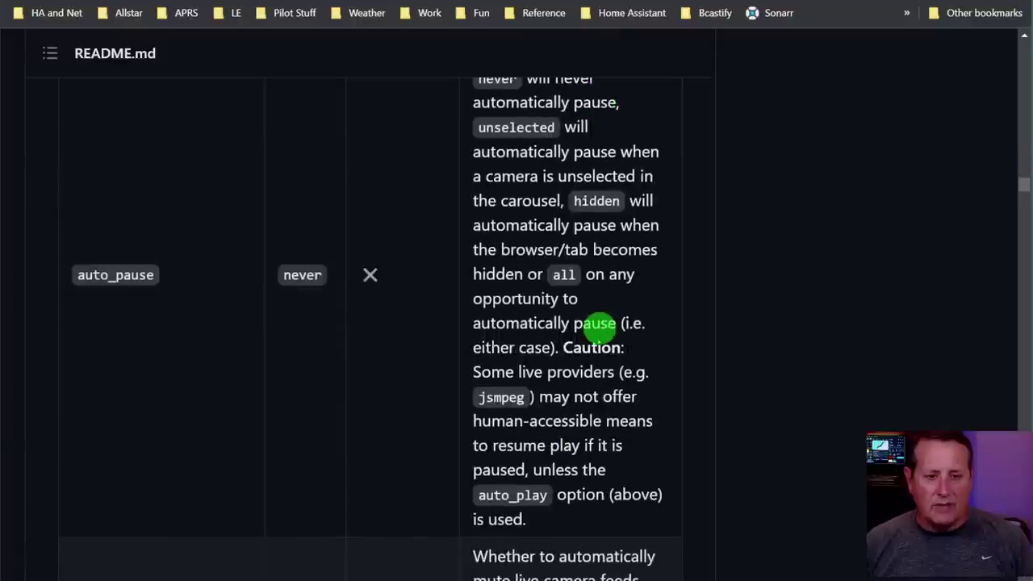
# Read the README's description of the auto_mute option for live camera feeds, including how it interacts with auto_play
pyautogui.scroll(-6, 598, 323)
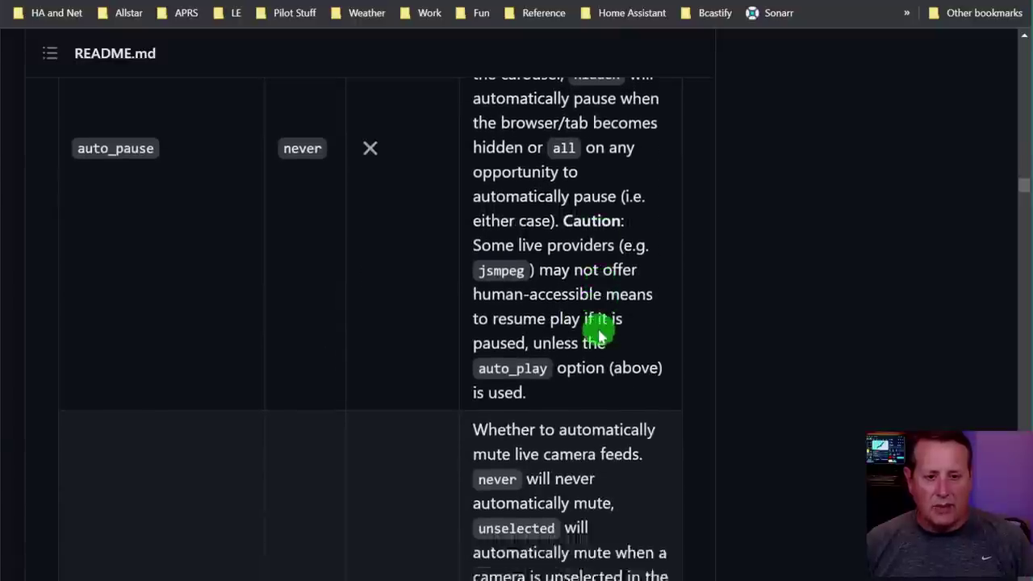
pyautogui.scroll(1, 565, 333)
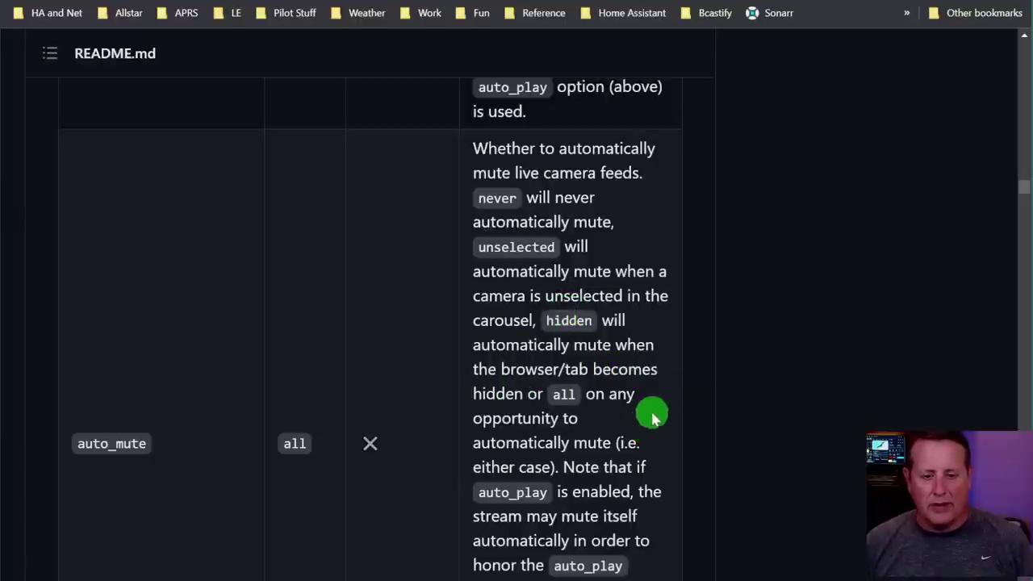
pyautogui.scroll(-1, 662, 420)
pyautogui.scroll(-1, 629, 400)
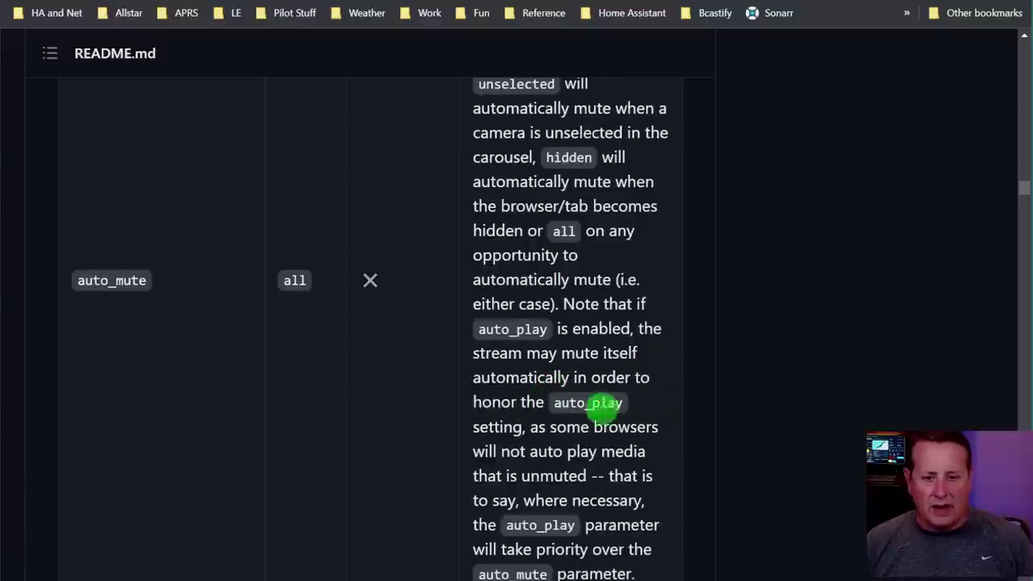
pyautogui.scroll(-1, 544, 428)
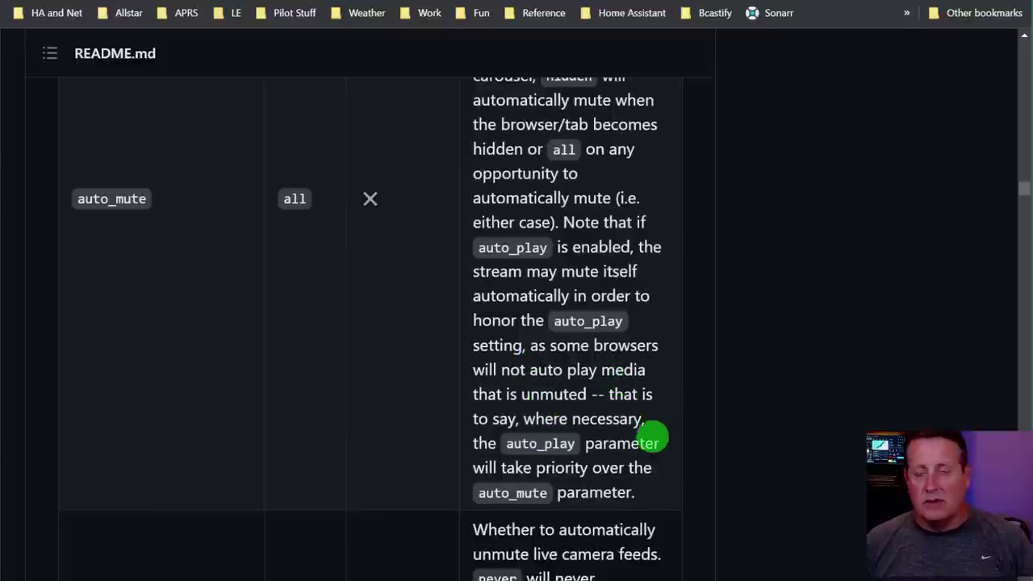
pyautogui.scroll(1, 648, 417)
pyautogui.scroll(1, 646, 415)
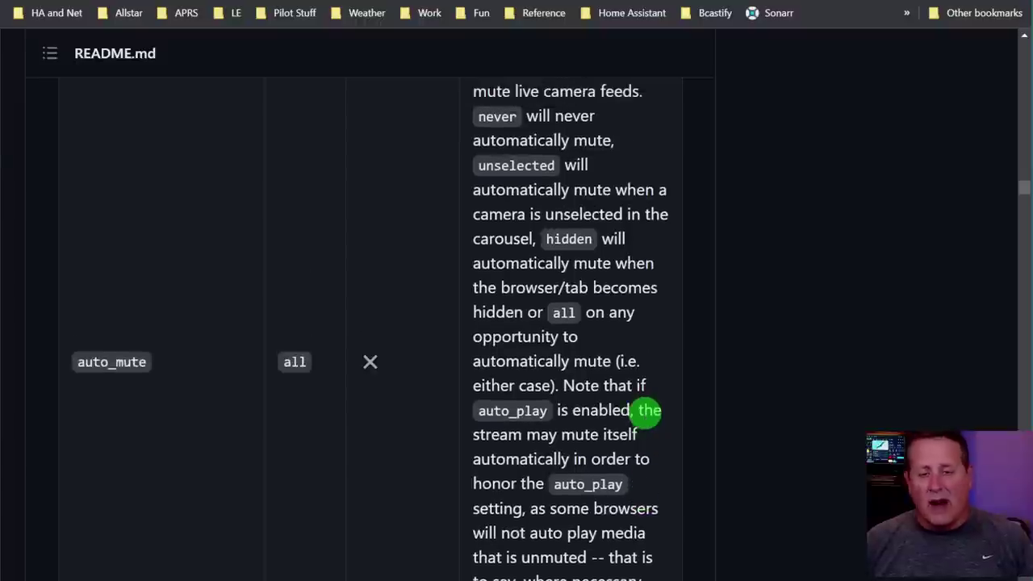
pyautogui.scroll(1, 588, 429)
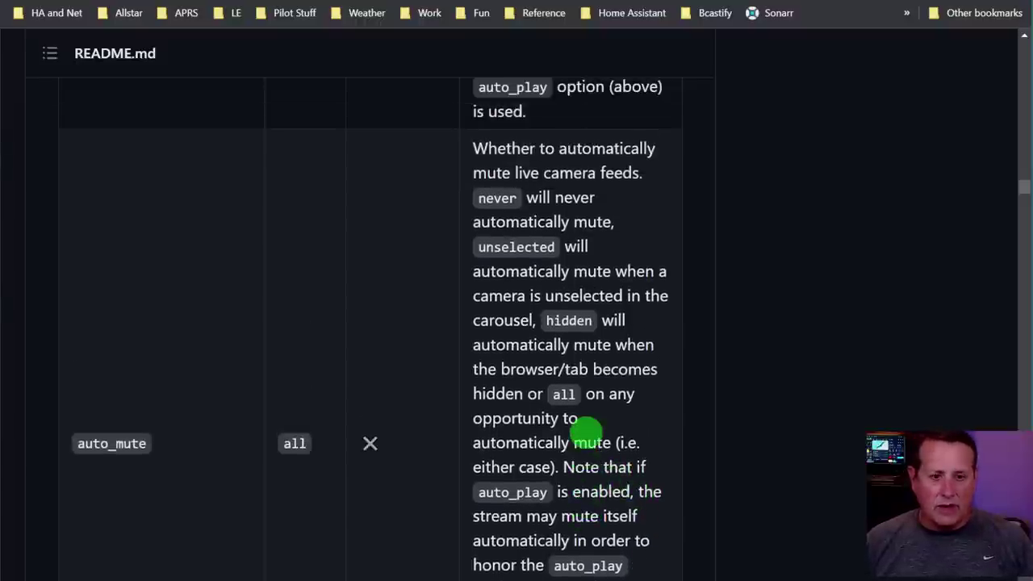
pyautogui.scroll(3, 588, 432)
pyautogui.scroll(-9, 590, 429)
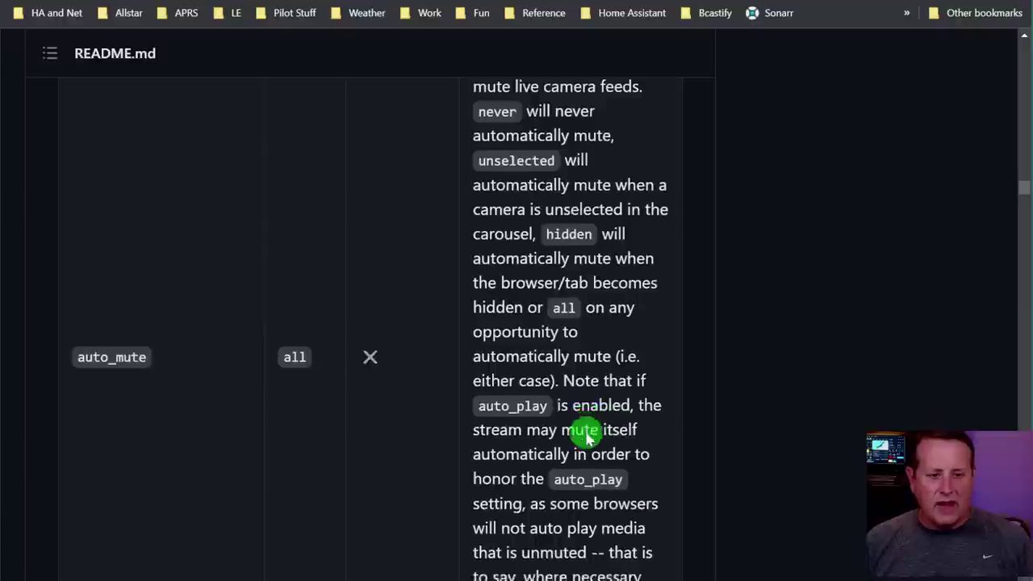
# Read the README's description of the lazy_load option and compare it with the live settings in the card configuration
pyautogui.scroll(-7, 587, 436)
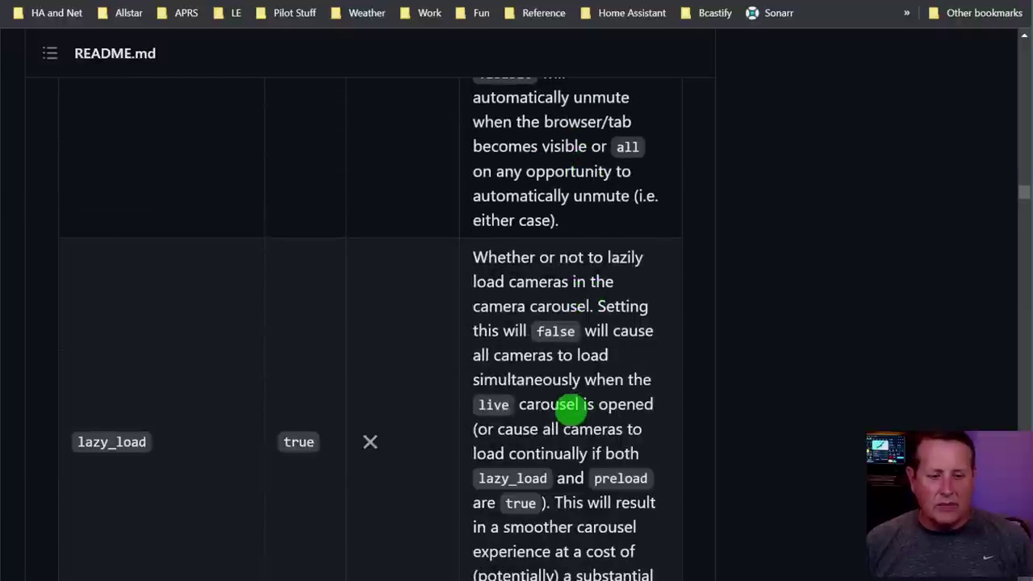
pyautogui.scroll(1, 557, 403)
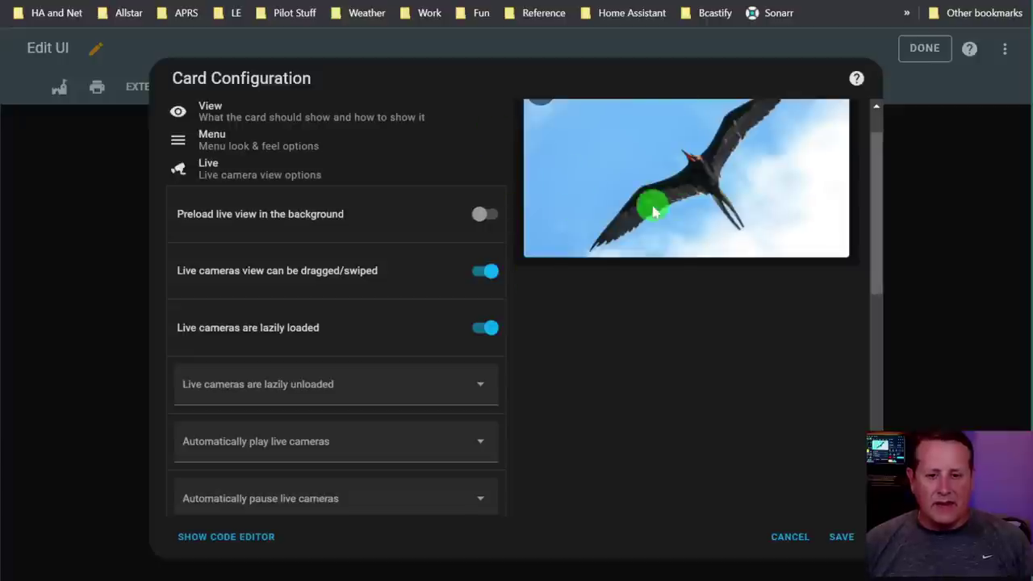
pyautogui.scroll(1, 614, 210)
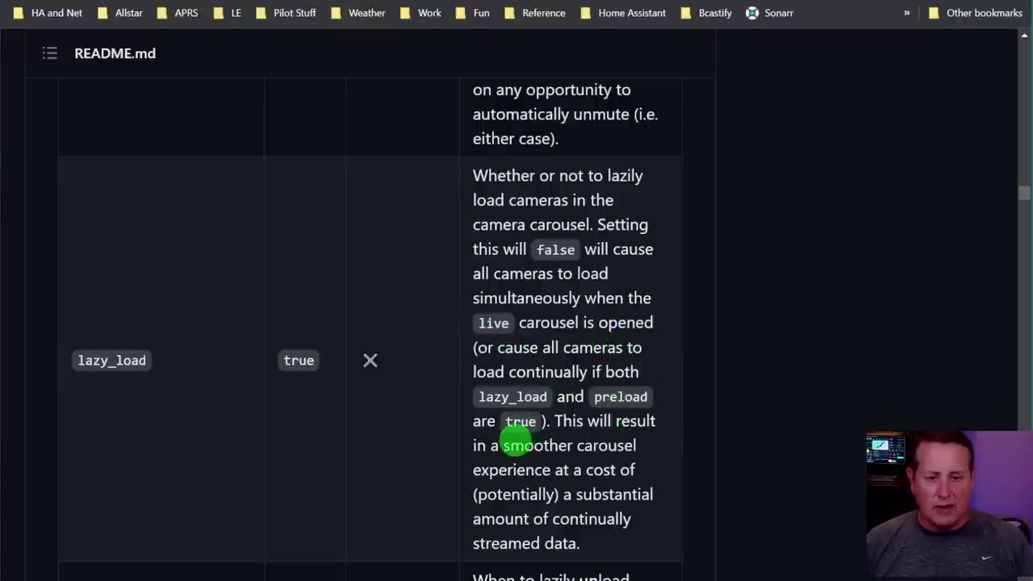
pyautogui.scroll(-1, 622, 431)
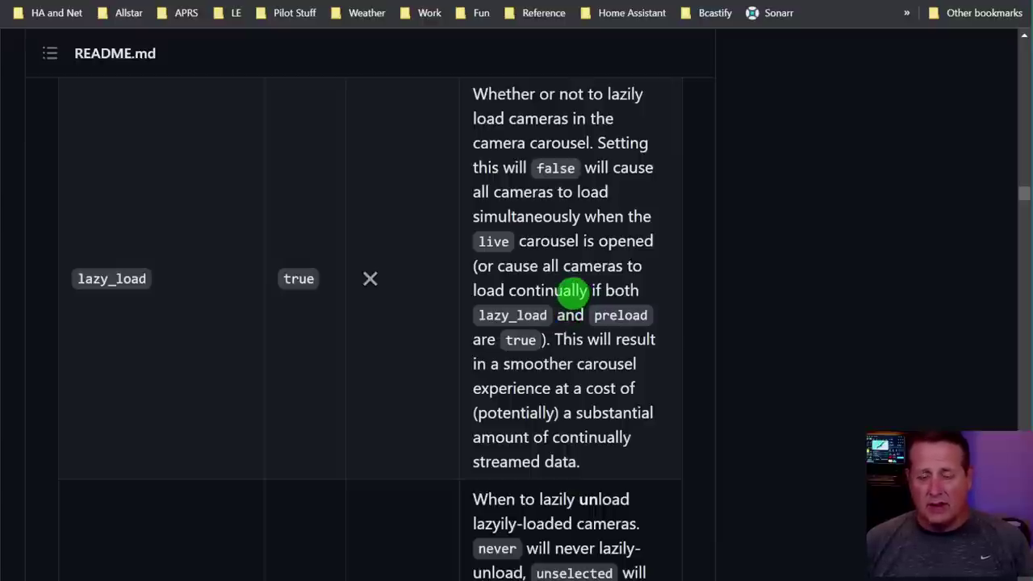
pyautogui.scroll(-1, 572, 291)
pyautogui.scroll(-2, 558, 282)
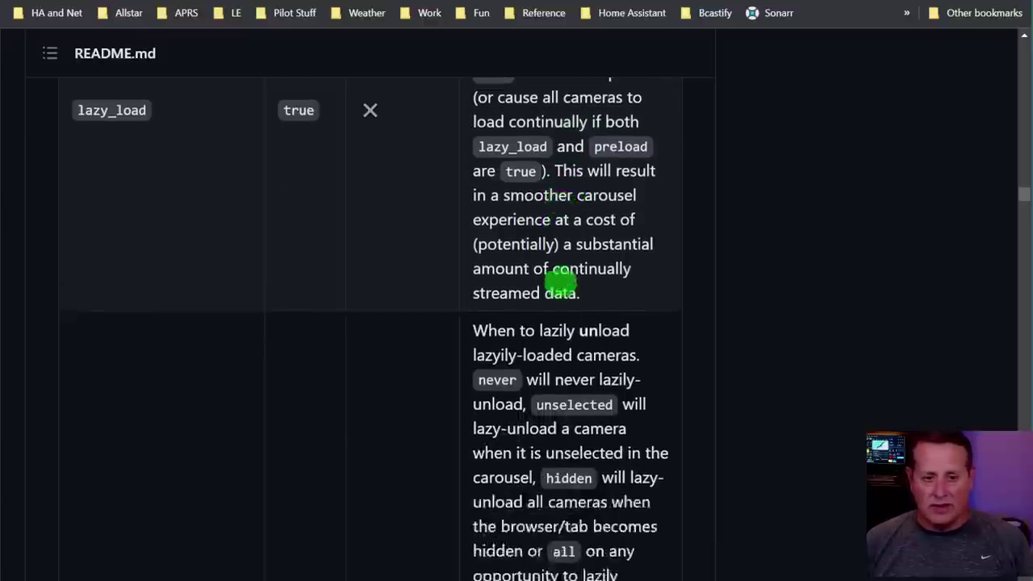
# Read the README's descriptions of the lazy_unload and draggable options for the live view
pyautogui.scroll(-1, 557, 279)
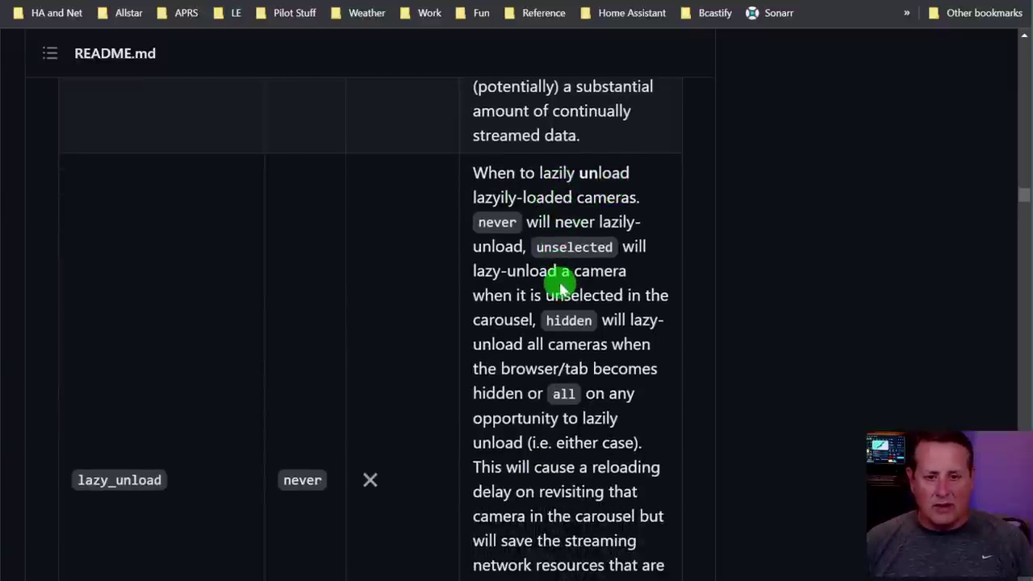
pyautogui.scroll(-1, 524, 320)
pyautogui.scroll(-2, 504, 384)
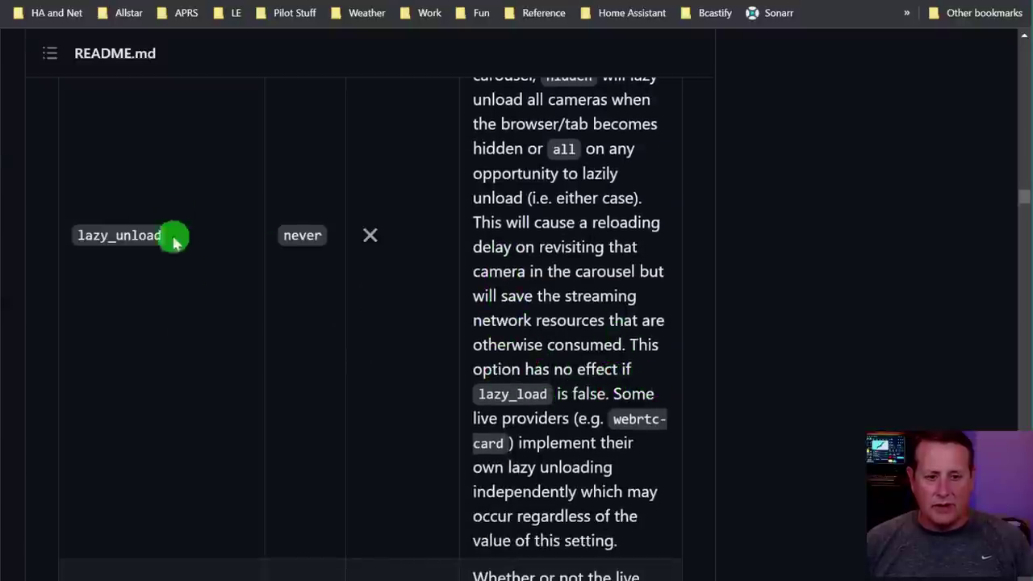
pyautogui.scroll(2, 557, 339)
pyautogui.scroll(-8, 555, 311)
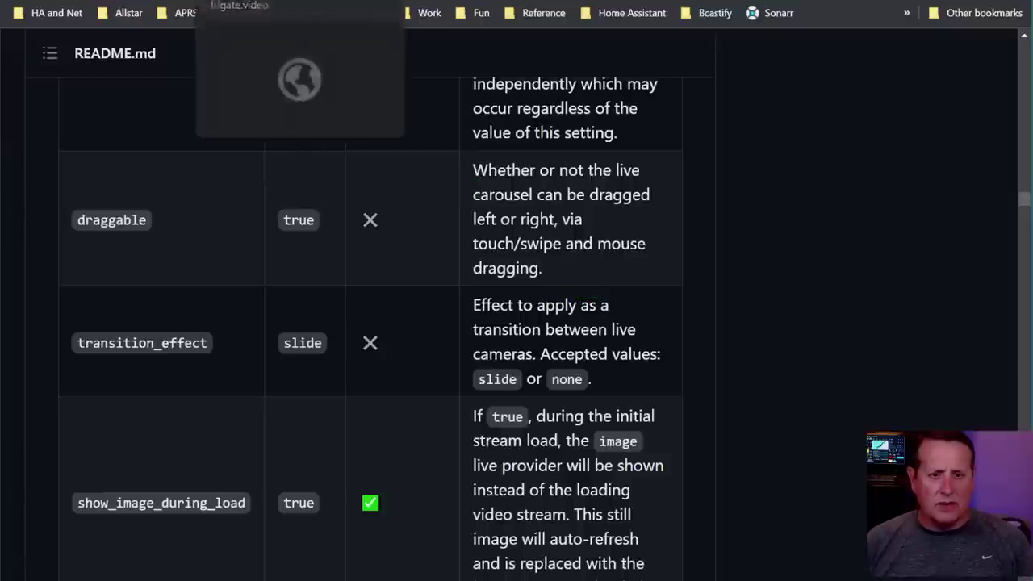
# Switch to the card configuration and try swiping between the cameras in the live card preview
pyautogui.click(300, 1)
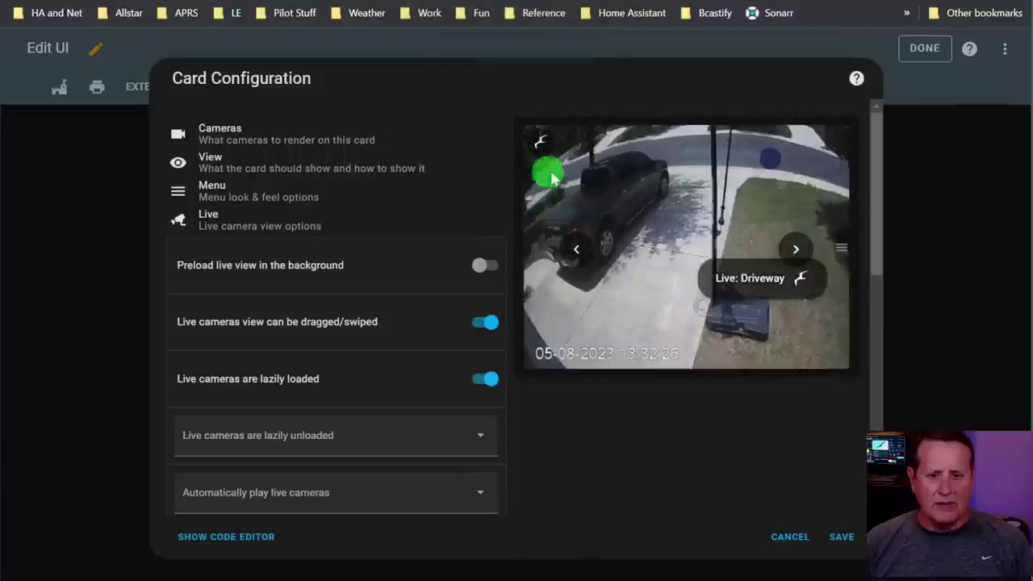
pyautogui.moveTo(549, 169); pyautogui.dragTo(775, 167)
pyautogui.moveTo(601, 239); pyautogui.dragTo(683, 231)
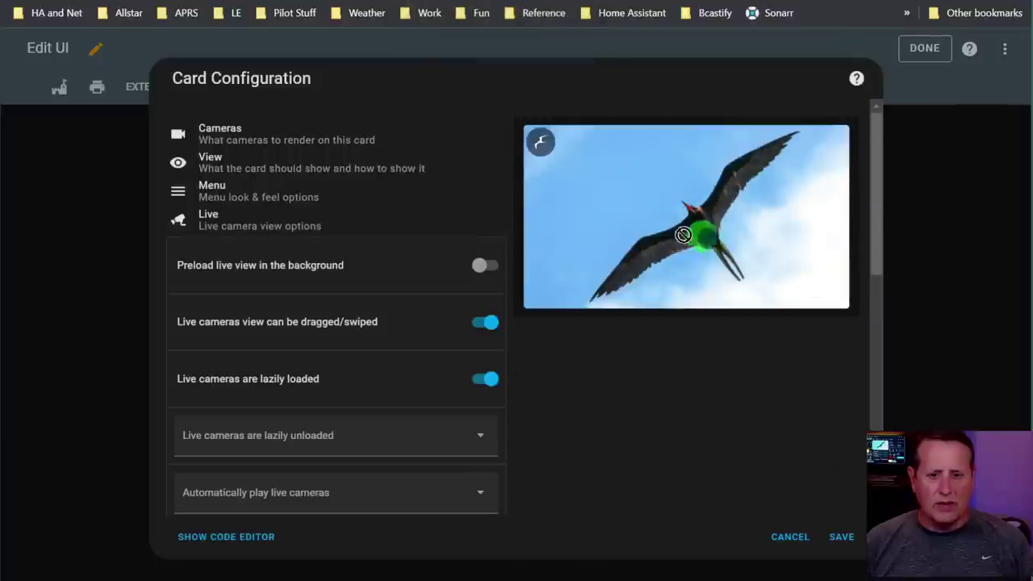
pyautogui.moveTo(609, 237); pyautogui.dragTo(719, 270)
# Back in the README, read the transition_effect, show_image_during_load, actions, controls and layout entries of the live options
pyautogui.click(227, 11)
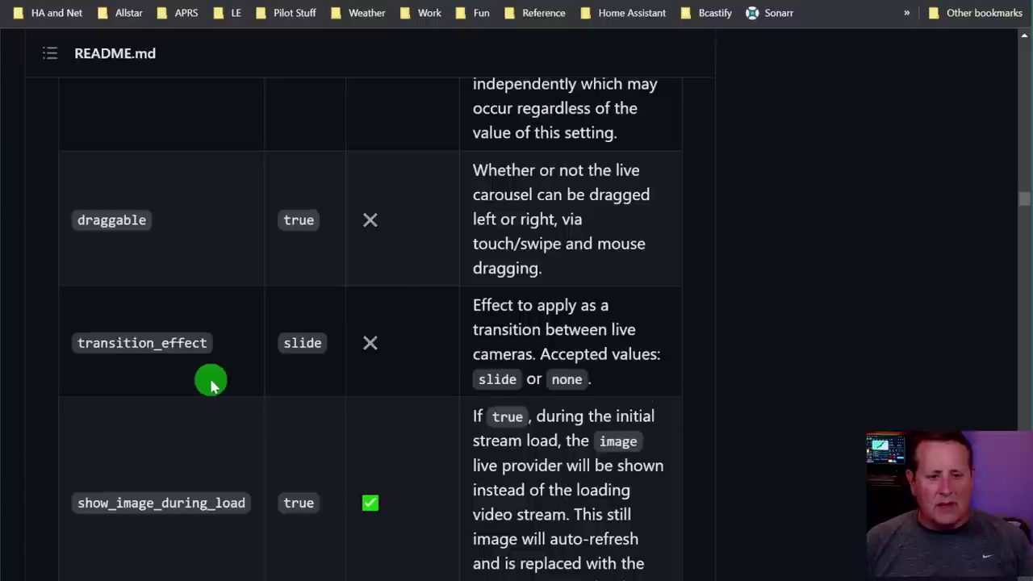
pyautogui.scroll(-1, 212, 388)
pyautogui.scroll(-2, 348, 358)
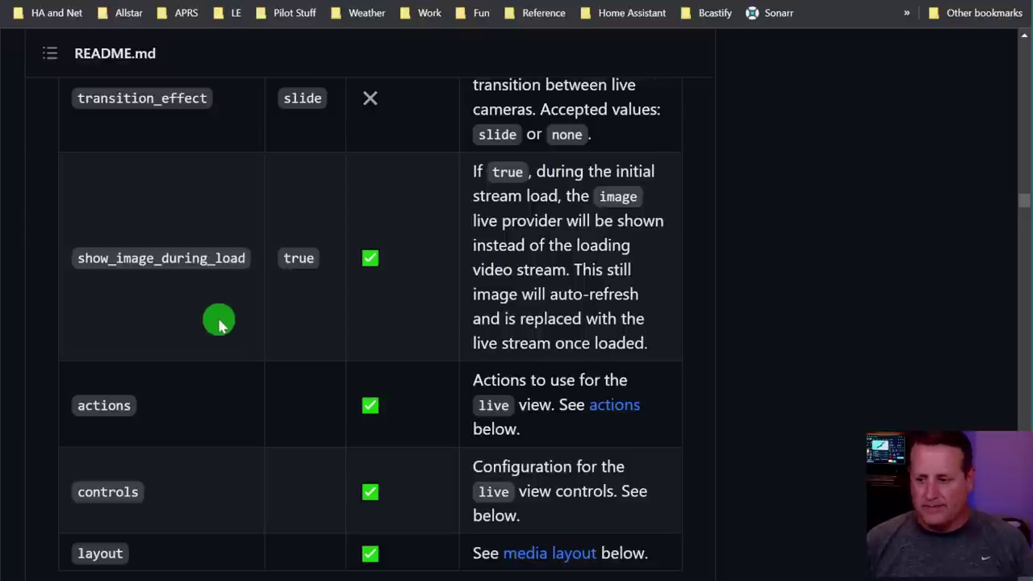
pyautogui.scroll(-2, 226, 339)
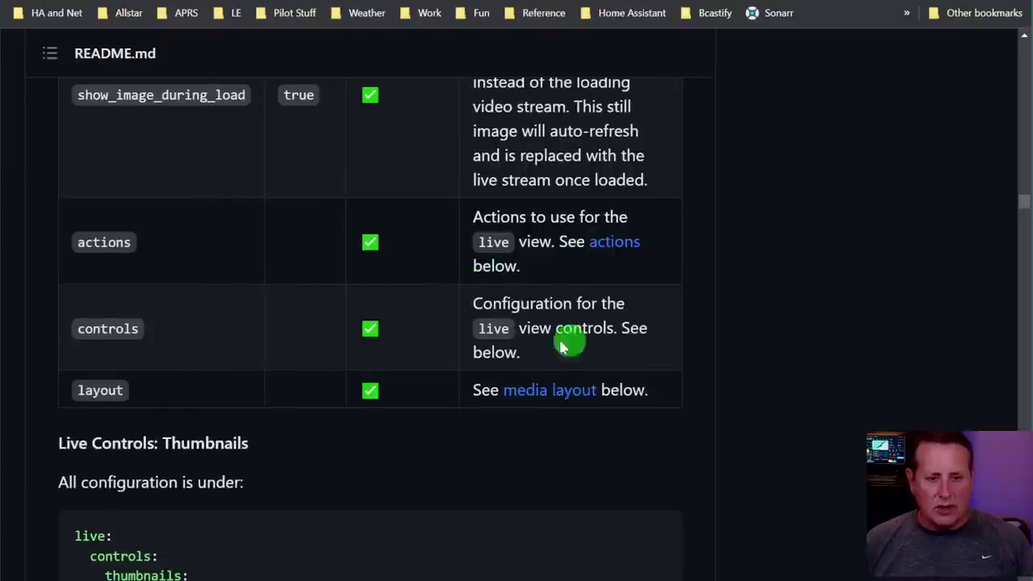
pyautogui.scroll(-4, 557, 388)
pyautogui.scroll(2, 735, 434)
pyautogui.scroll(2, 735, 434)
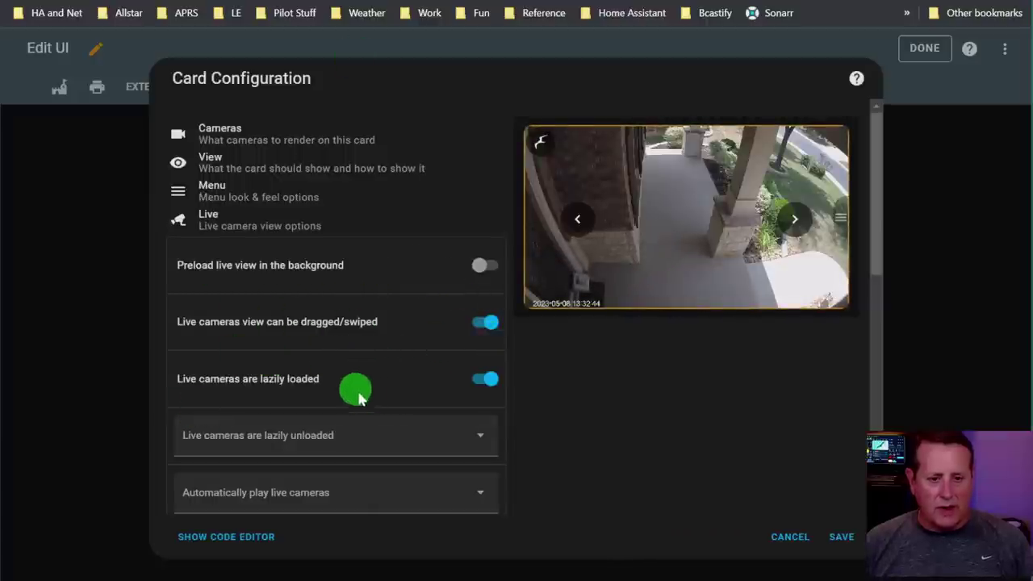
# In the card configuration, turn off lazy loading of live cameras and check the lazy unloading choices without picking one
pyautogui.click(489, 384)
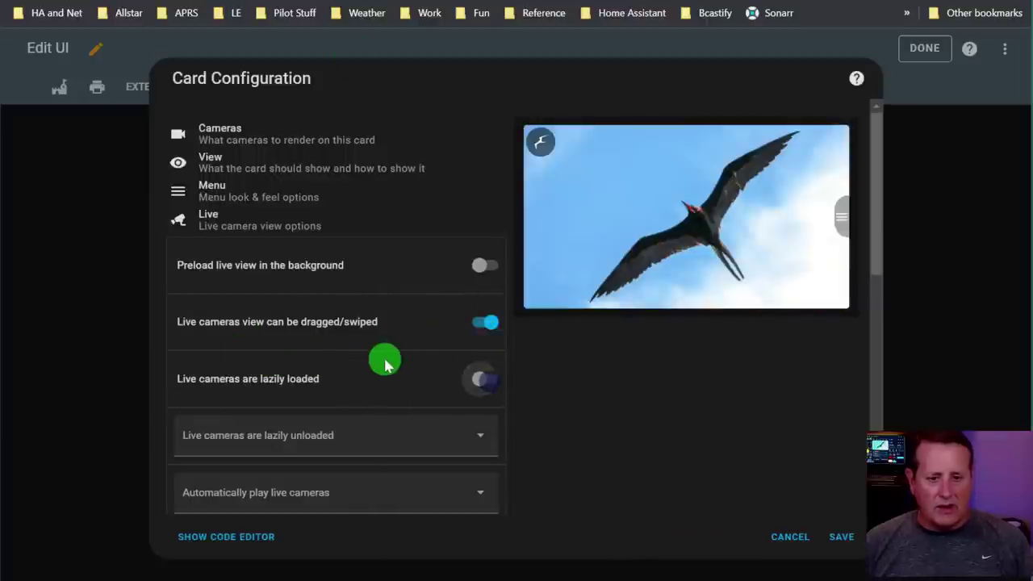
pyautogui.scroll(-1, 382, 357)
pyautogui.scroll(-1, 421, 364)
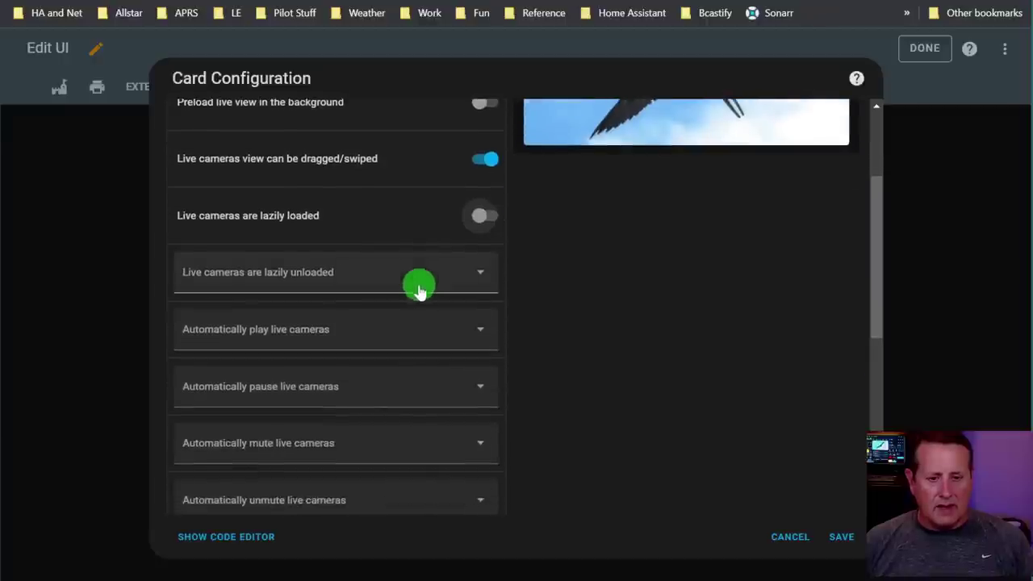
pyautogui.click(408, 281)
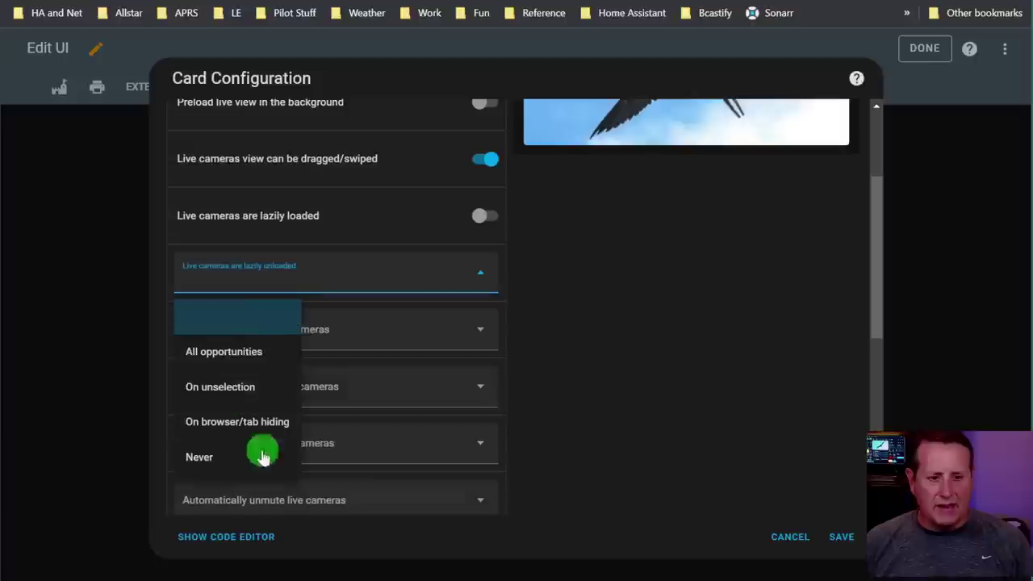
pyautogui.click(392, 276)
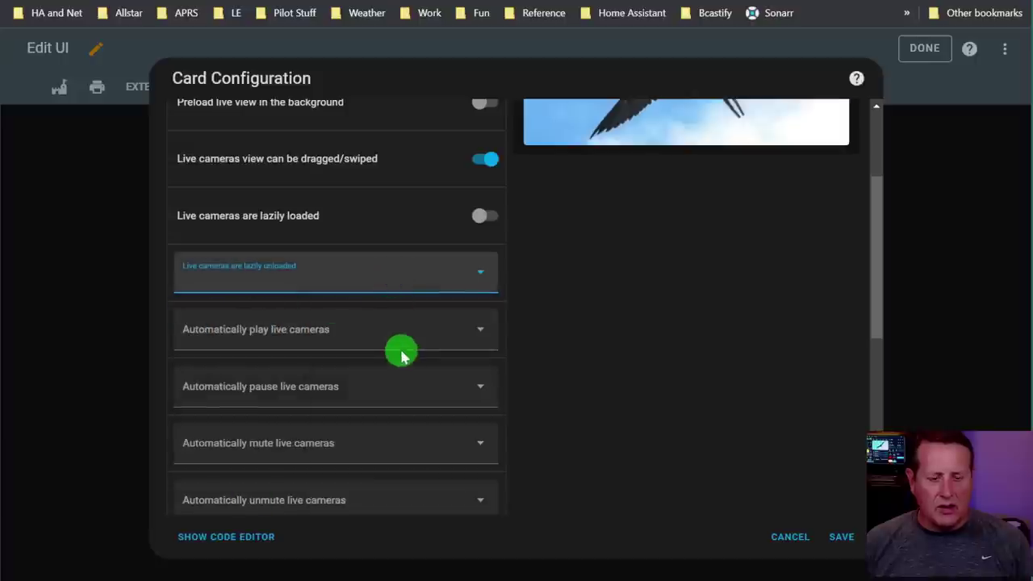
# Review the remaining live options, keep the still image during loading enabled, and open the Thumbnails settings under Live Controls
pyautogui.scroll(-1, 407, 368)
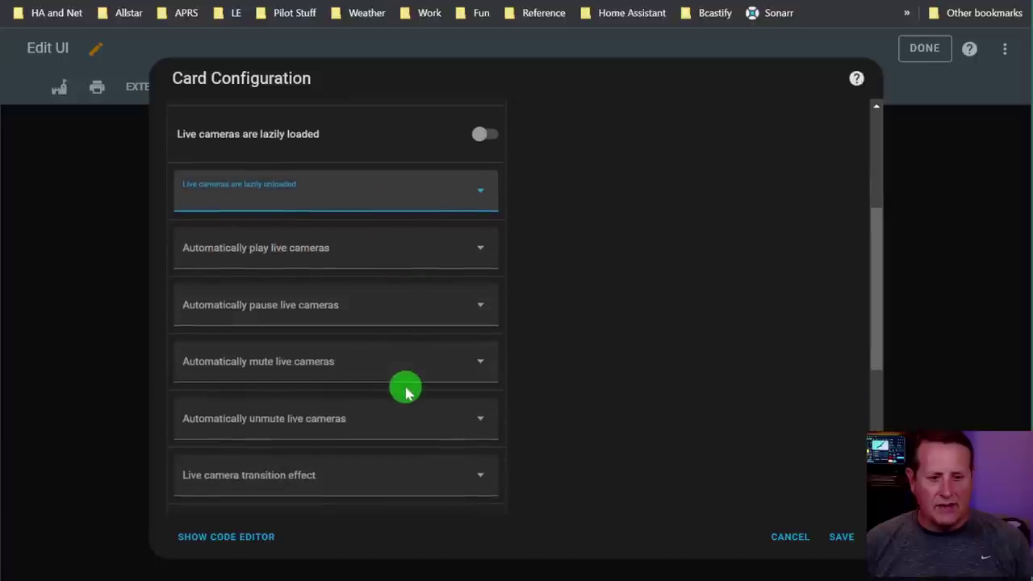
pyautogui.scroll(-1, 404, 386)
pyautogui.scroll(3, 371, 420)
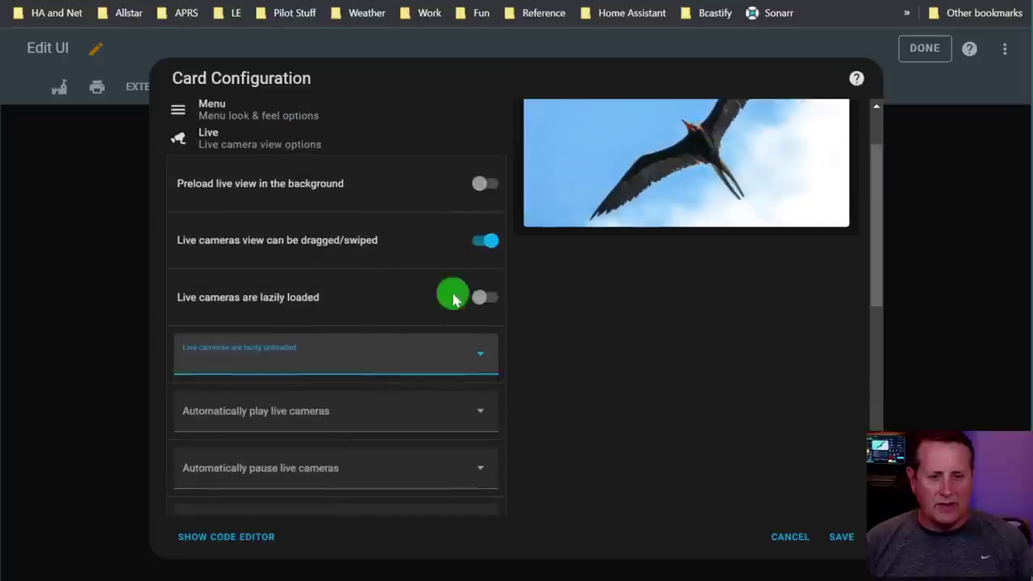
pyautogui.scroll(-4, 434, 346)
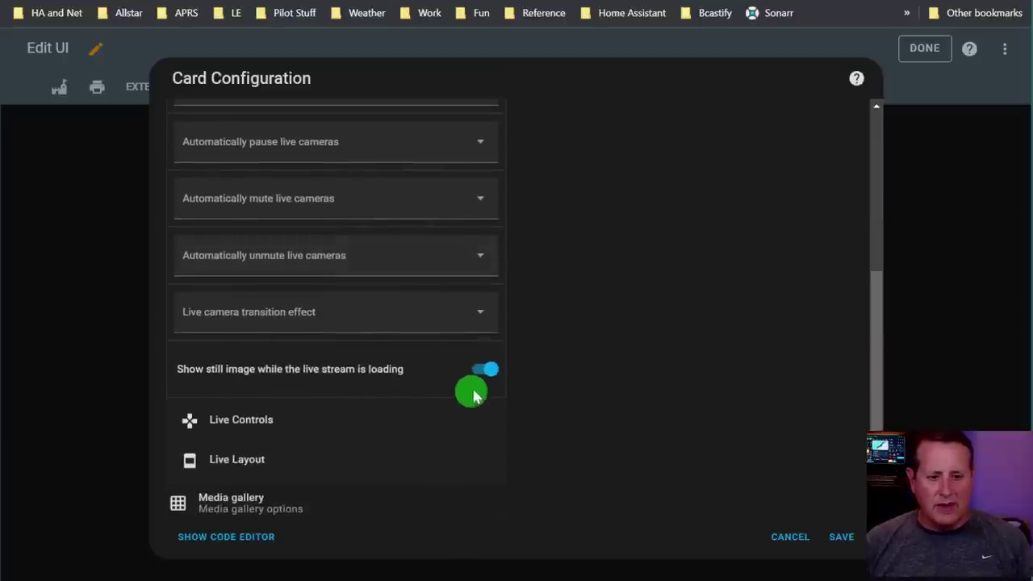
pyautogui.click(490, 373)
pyautogui.scroll(-2, 369, 409)
pyautogui.click(254, 269)
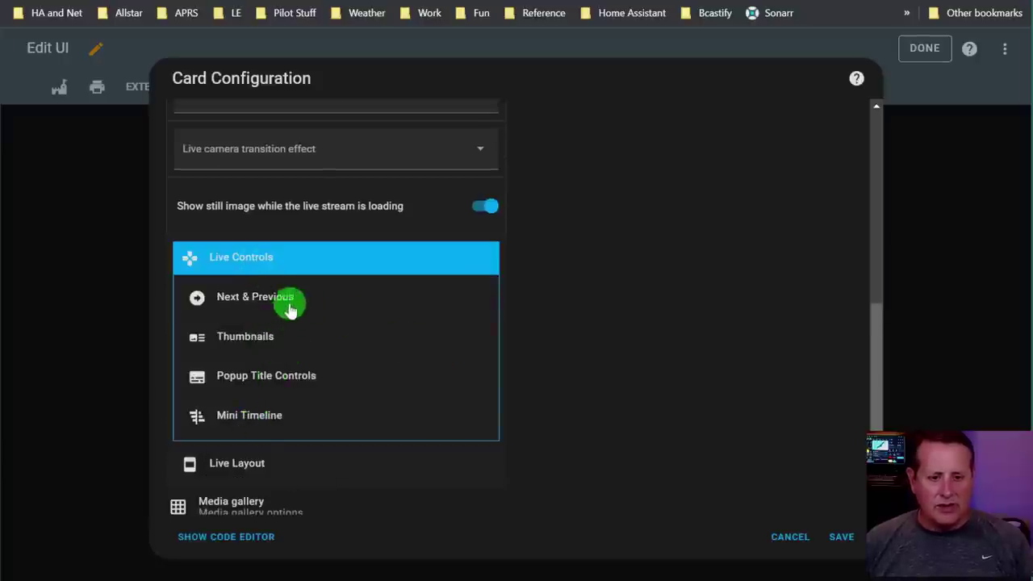
pyautogui.click(247, 339)
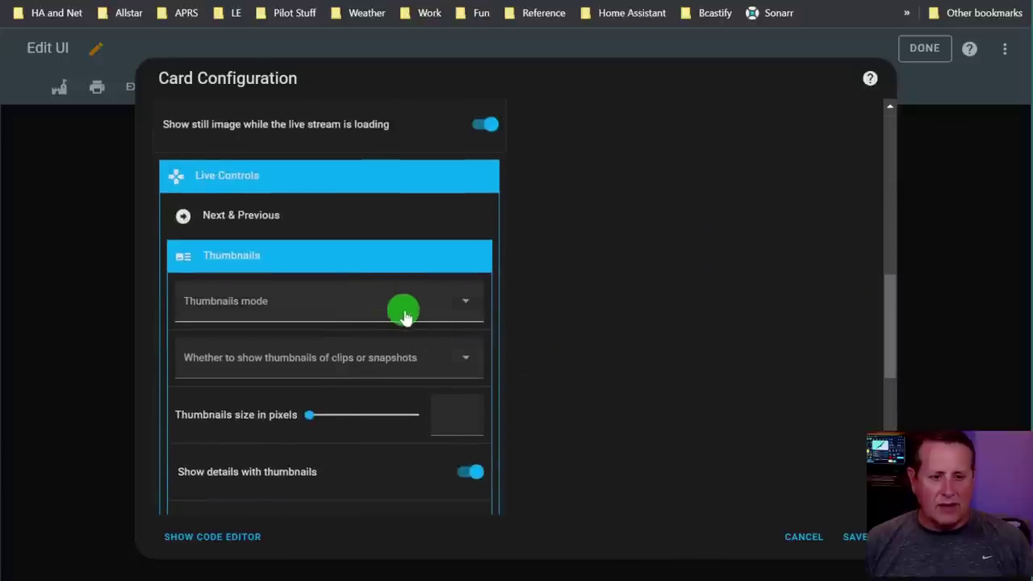
# Try "Thumbnails below" as the live thumbnails mode and check the card preview
pyautogui.click(401, 309)
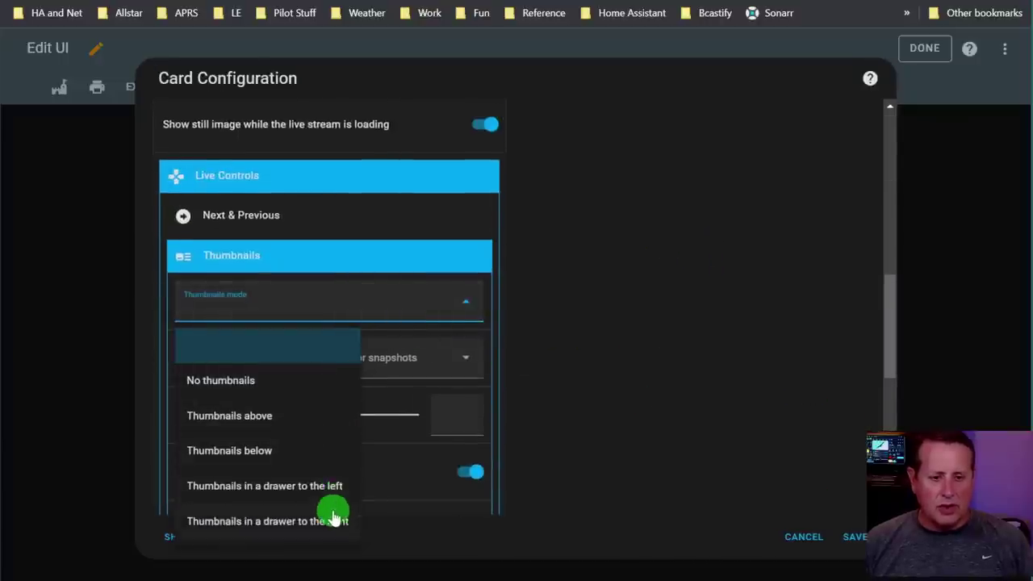
pyautogui.click(295, 459)
pyautogui.scroll(10, 659, 364)
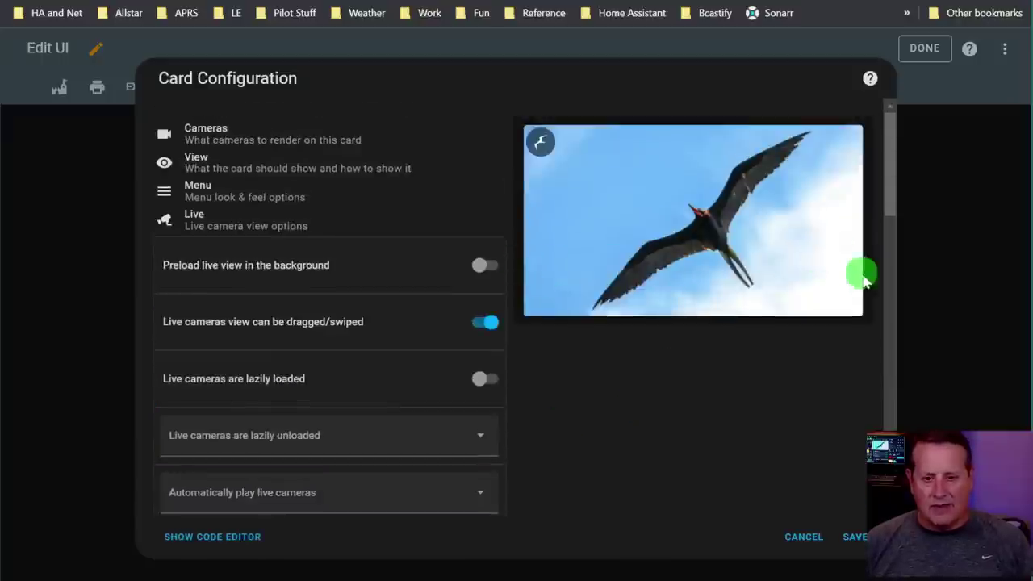
pyautogui.scroll(-10, 549, 440)
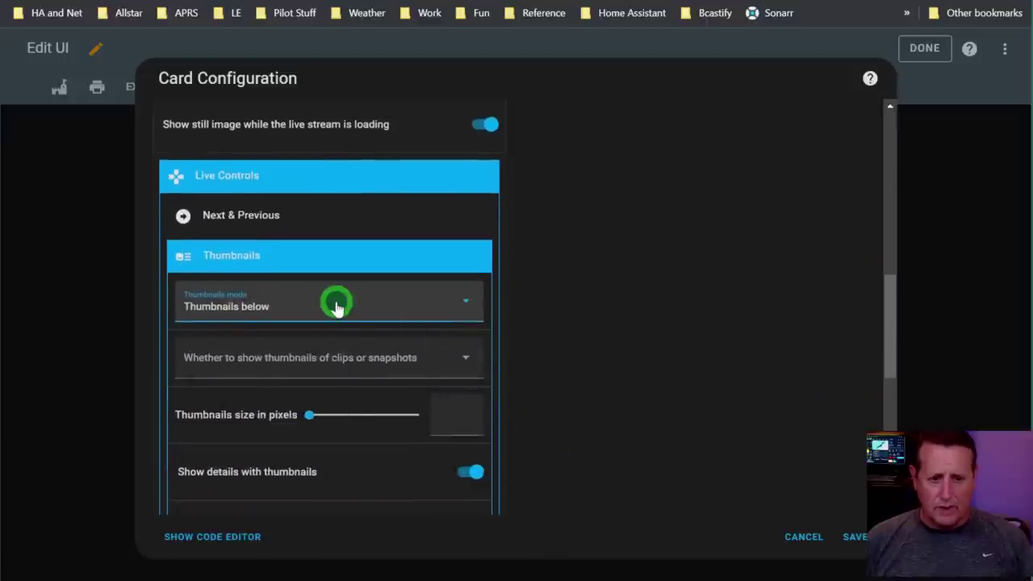
# Switch the live thumbnails mode to "No thumbnails" and reset it to the blank choice
pyautogui.click(338, 307)
pyautogui.click(257, 371)
pyautogui.click(273, 323)
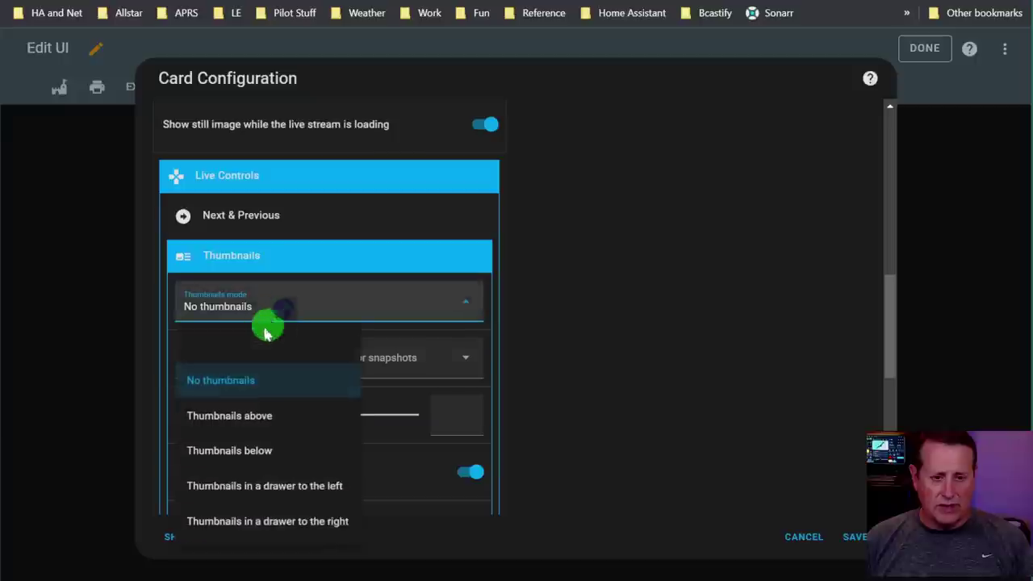
pyautogui.click(247, 358)
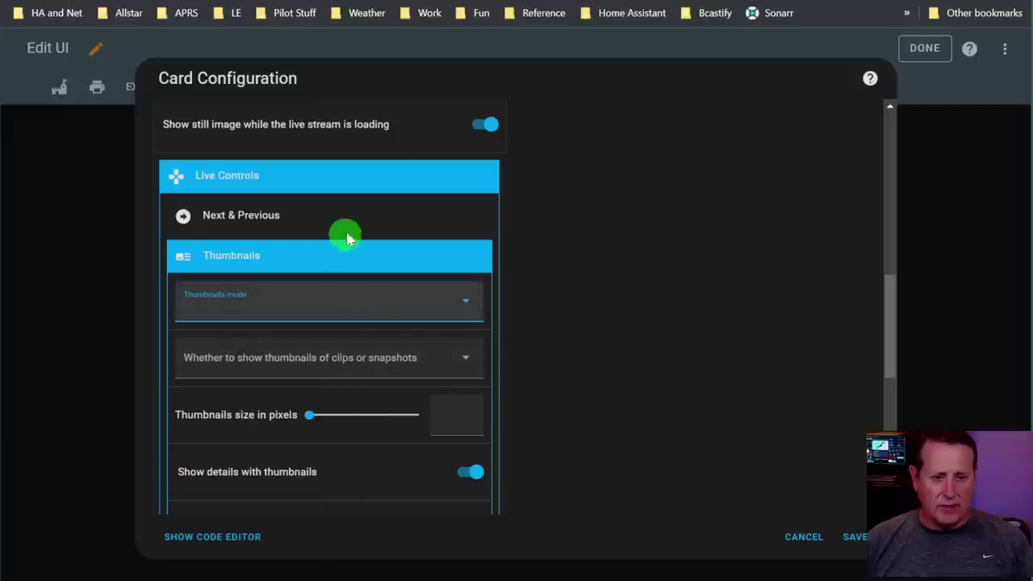
# Review the remaining thumbnail options for the live view, leave the thumbnails mode blank and collapse the Live Controls section
pyautogui.click(243, 258)
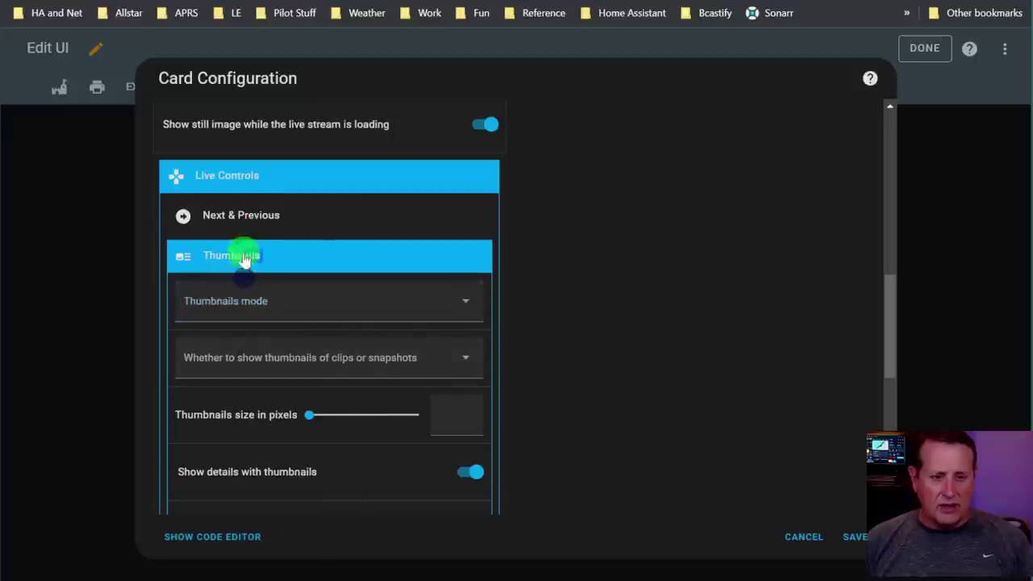
pyautogui.scroll(-2, 275, 266)
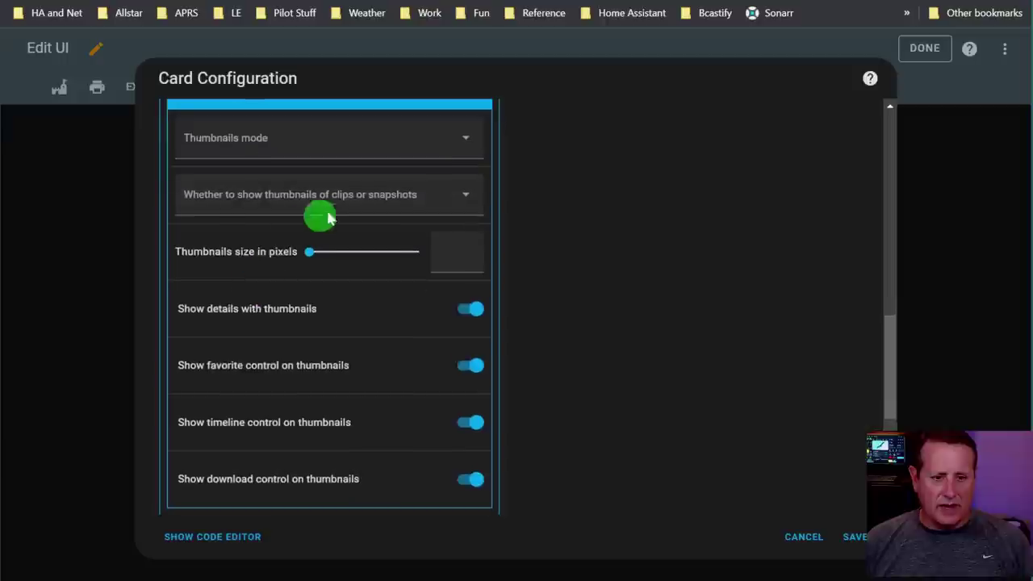
pyautogui.click(374, 143)
pyautogui.click(360, 247)
pyautogui.scroll(5, 360, 258)
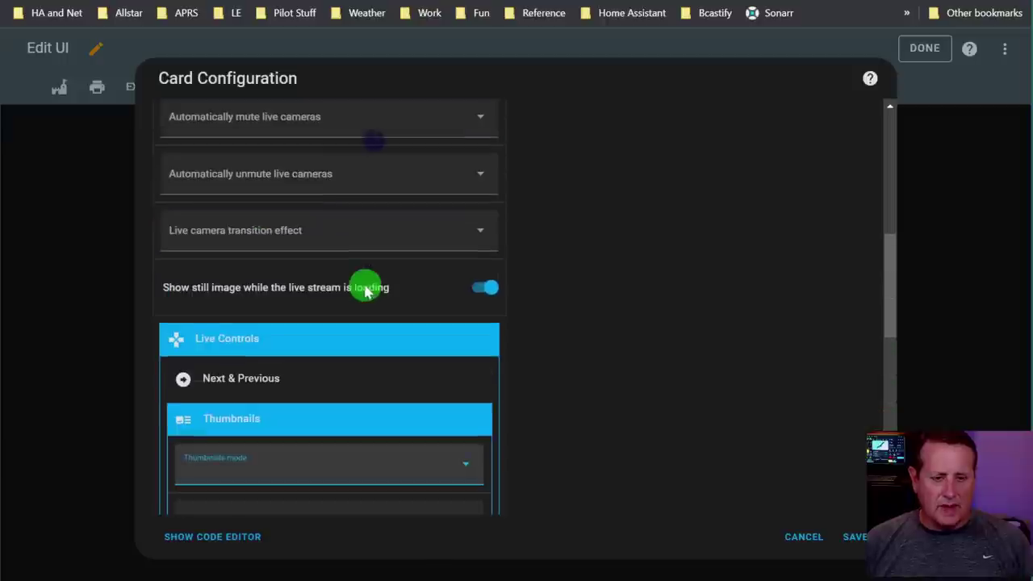
pyautogui.click(300, 336)
# Set the Live Layout media fit to "Media expands proportionally to cover the card"
pyautogui.click(257, 379)
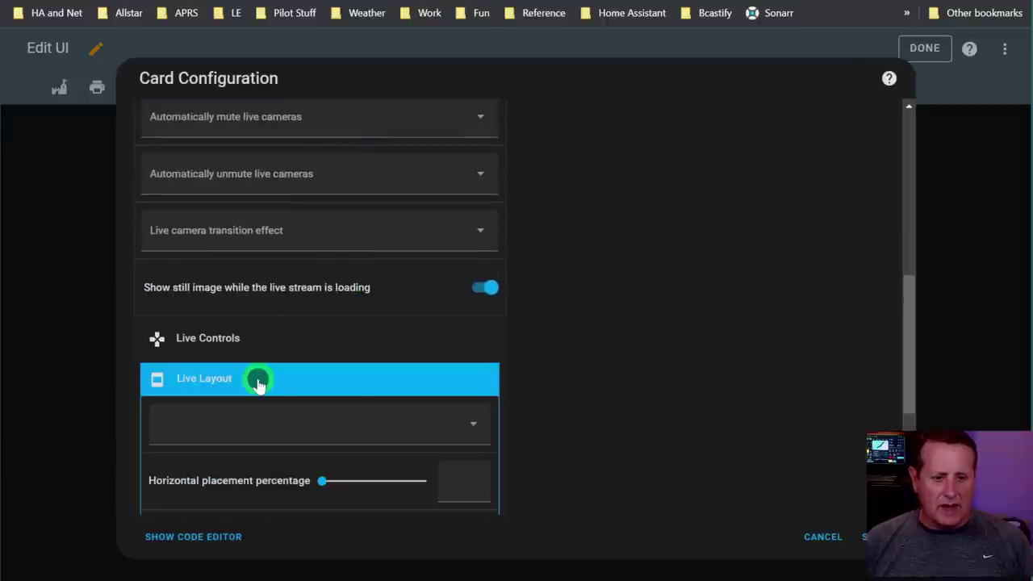
pyautogui.scroll(-2, 459, 393)
pyautogui.click(480, 253)
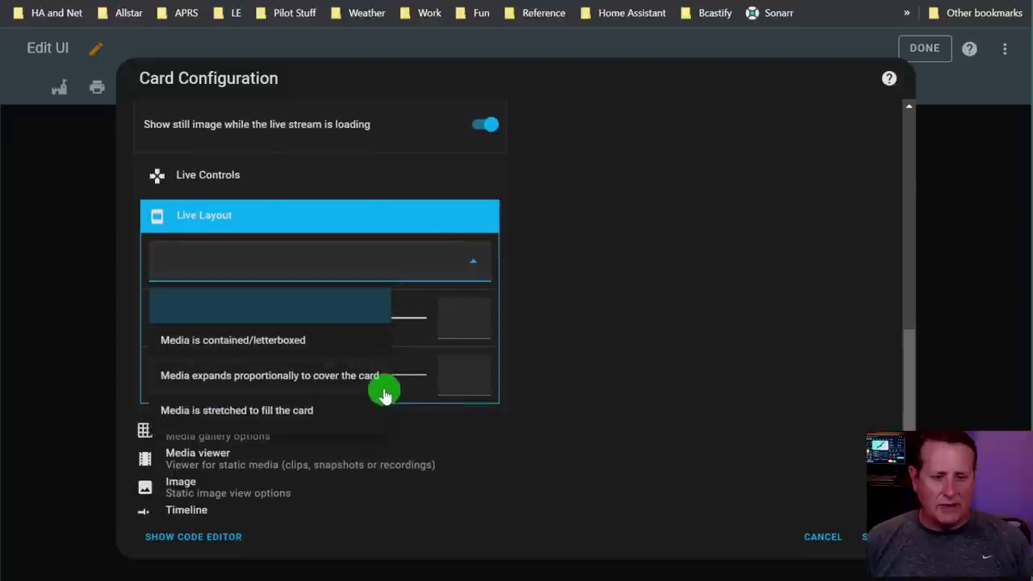
pyautogui.click(341, 385)
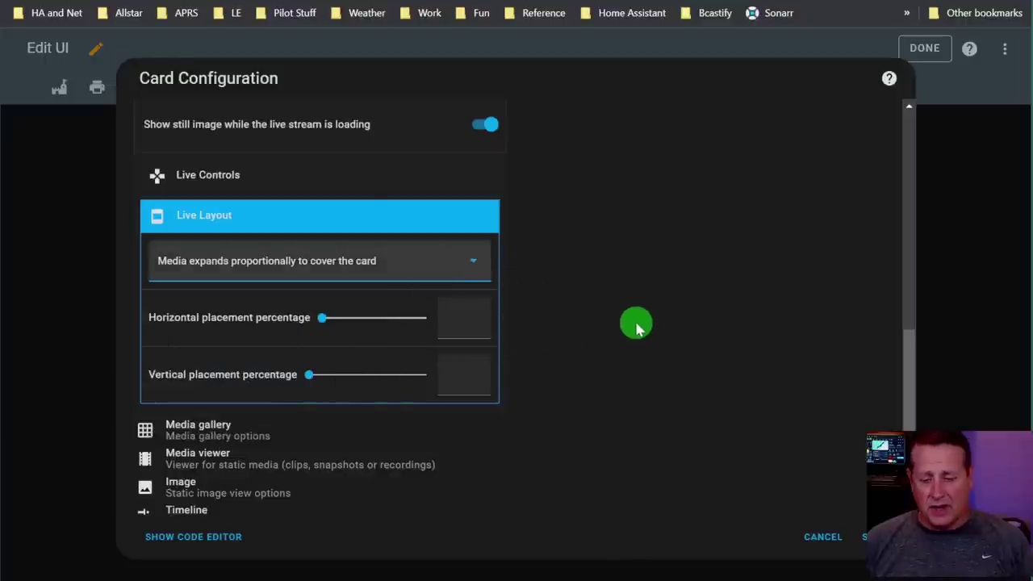
# Close the Live Layout settings and look at the Thumbnails and Media Filter groups in the Media gallery section
pyautogui.scroll(-1, 636, 327)
pyautogui.scroll(2, 632, 323)
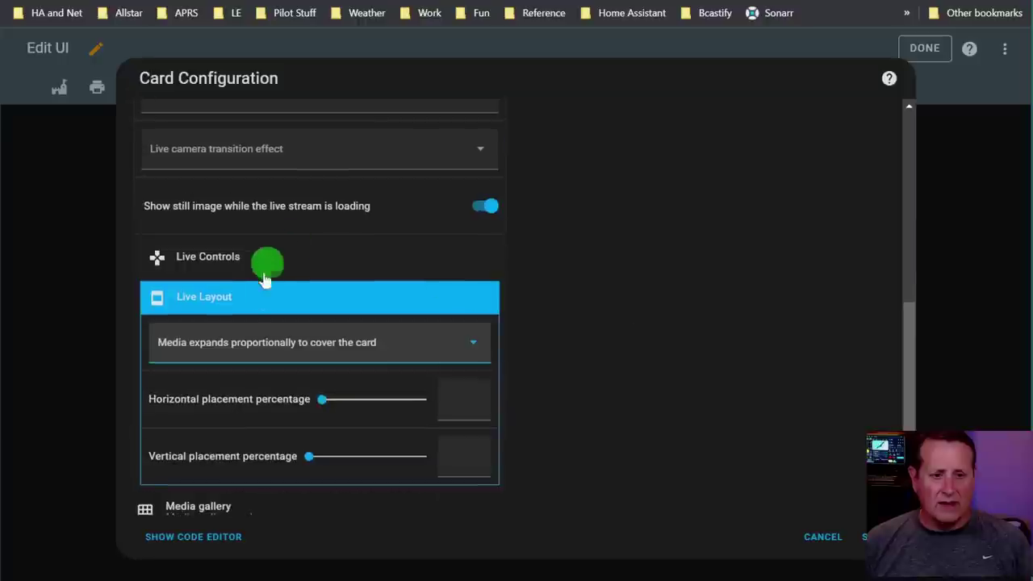
pyautogui.click(261, 296)
pyautogui.click(275, 343)
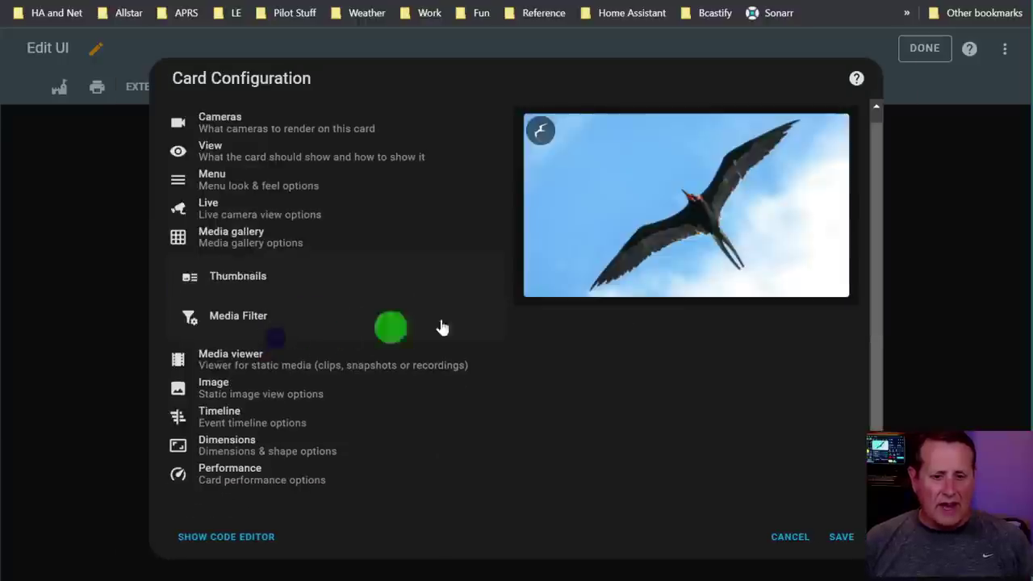
pyautogui.click(260, 244)
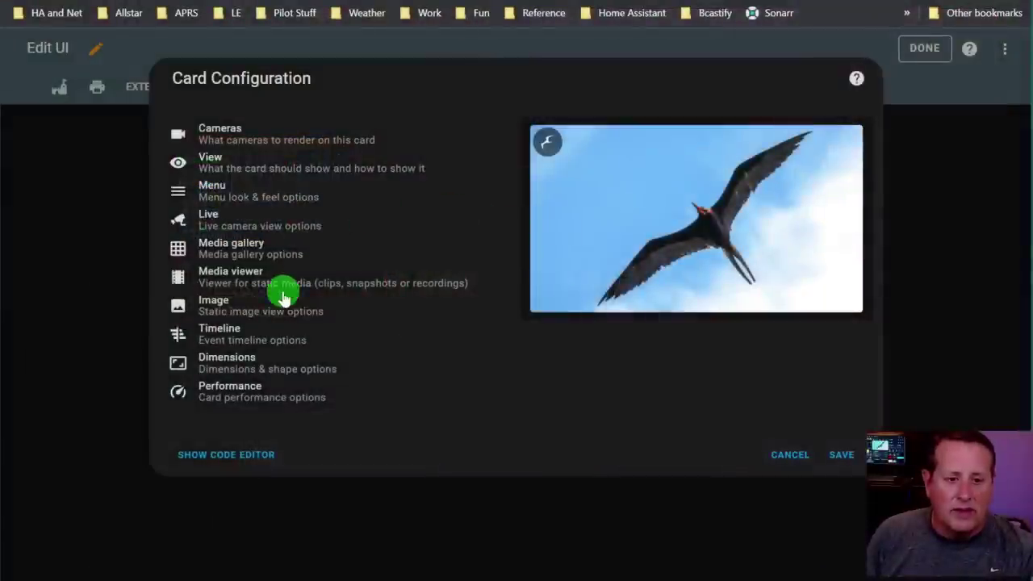
# Review the Media viewer options, including the choices for automatically playing media, without changing any
pyautogui.click(282, 292)
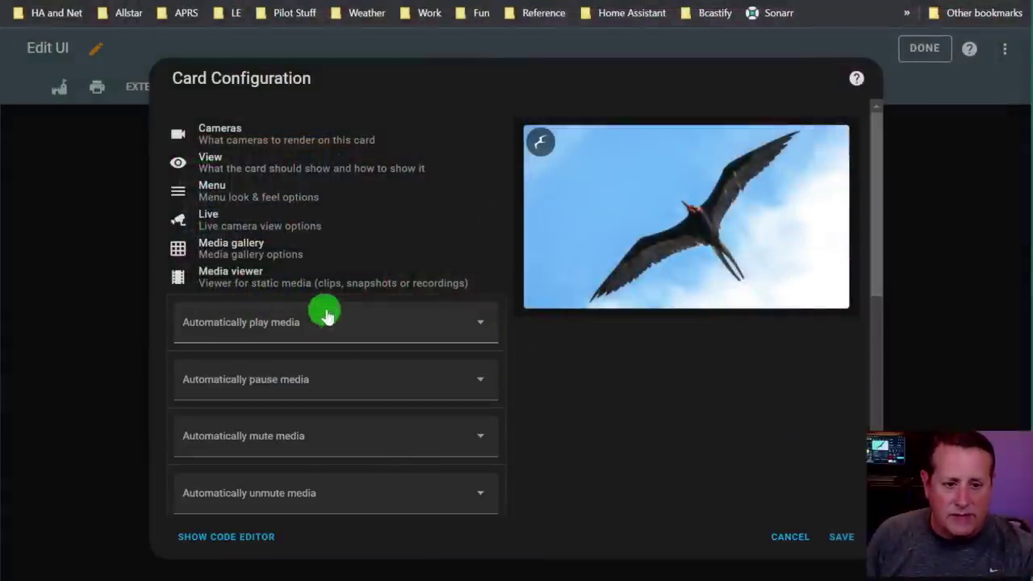
pyautogui.click(420, 327)
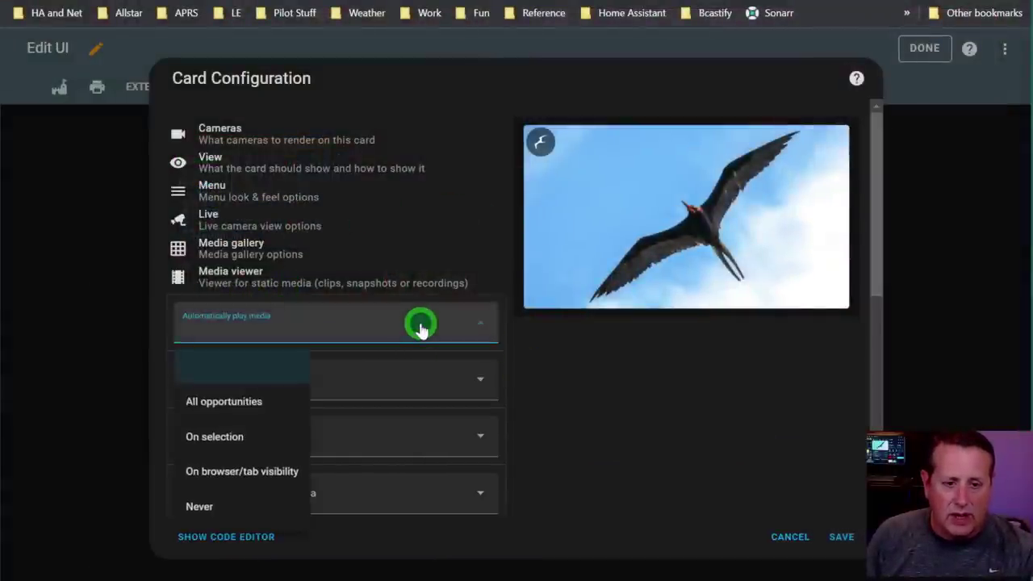
pyautogui.click(401, 376)
pyautogui.click(364, 377)
pyautogui.click(244, 289)
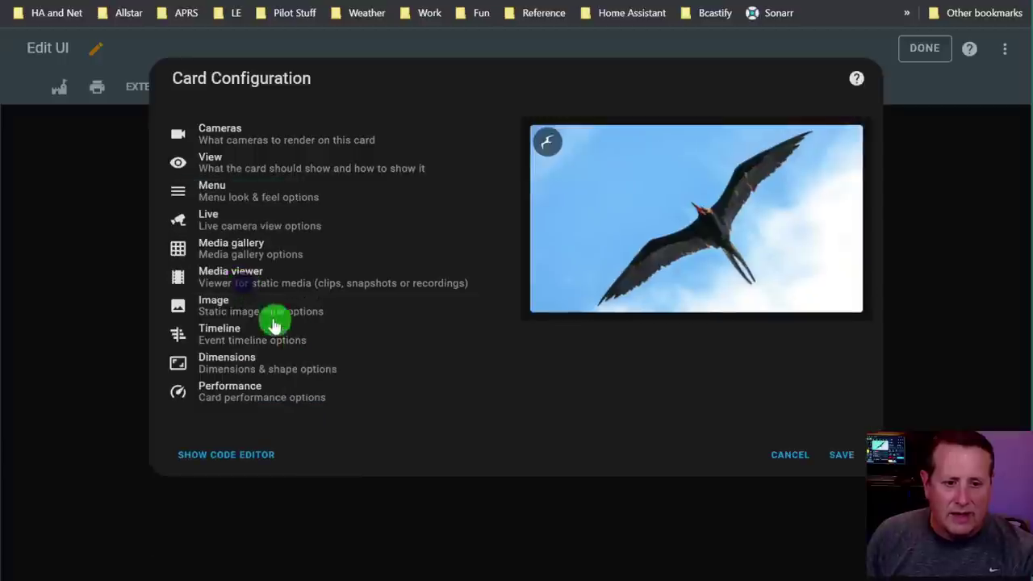
# Try "Embedded Frigate logo" as the image view mode and look over the static image URL and refresh interval fields
pyautogui.click(257, 302)
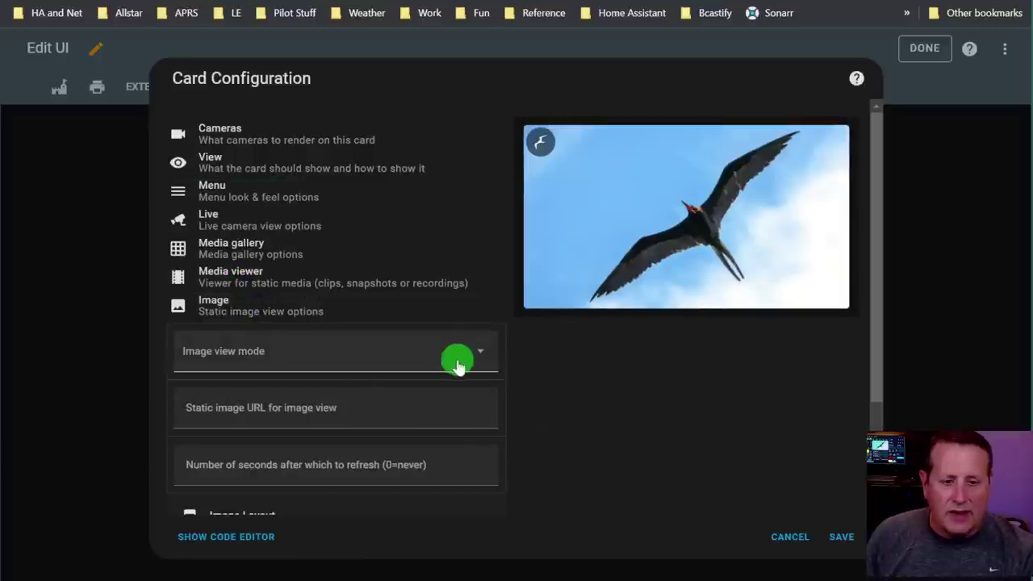
pyautogui.click(432, 363)
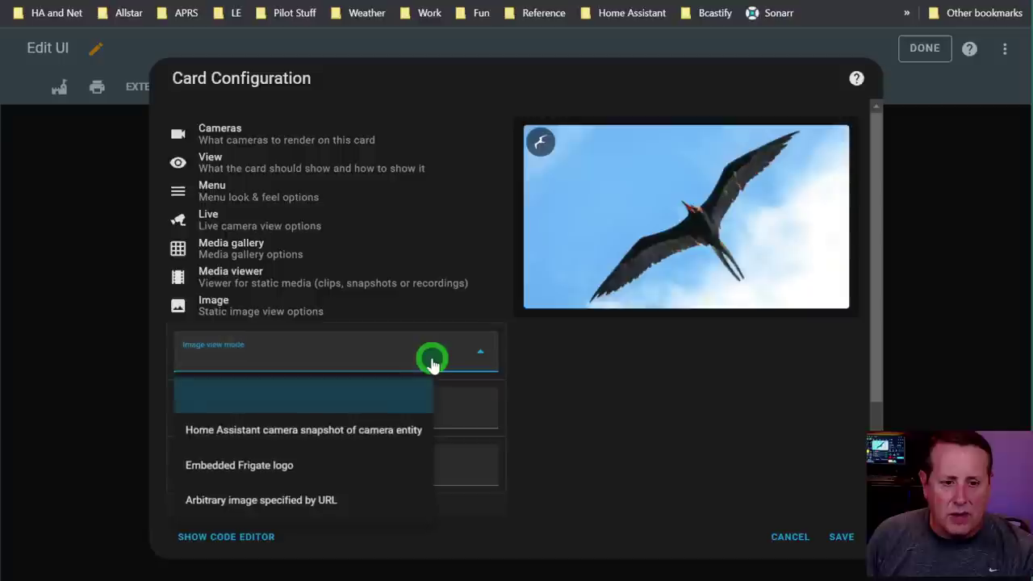
pyautogui.click(388, 479)
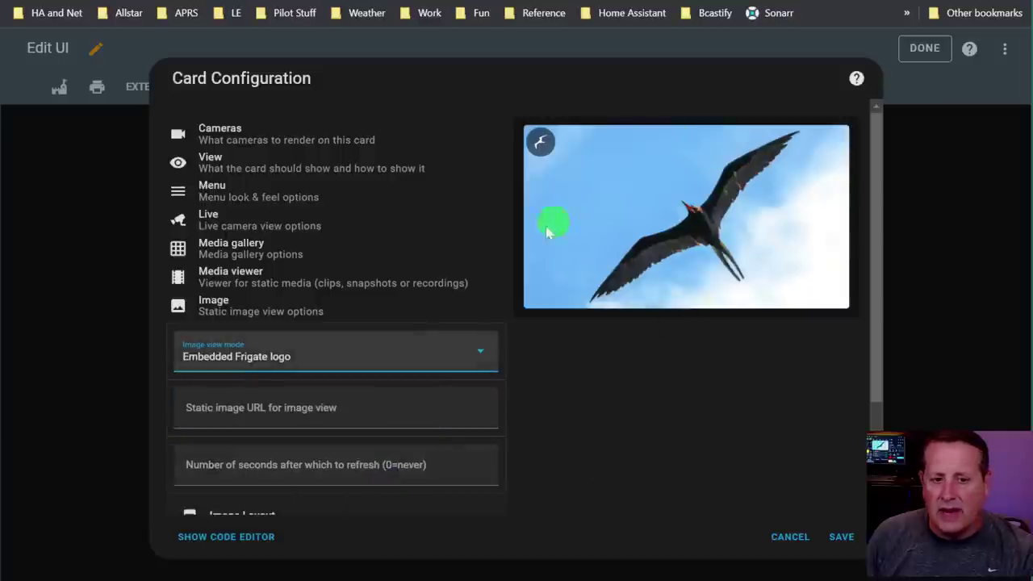
pyautogui.click(431, 414)
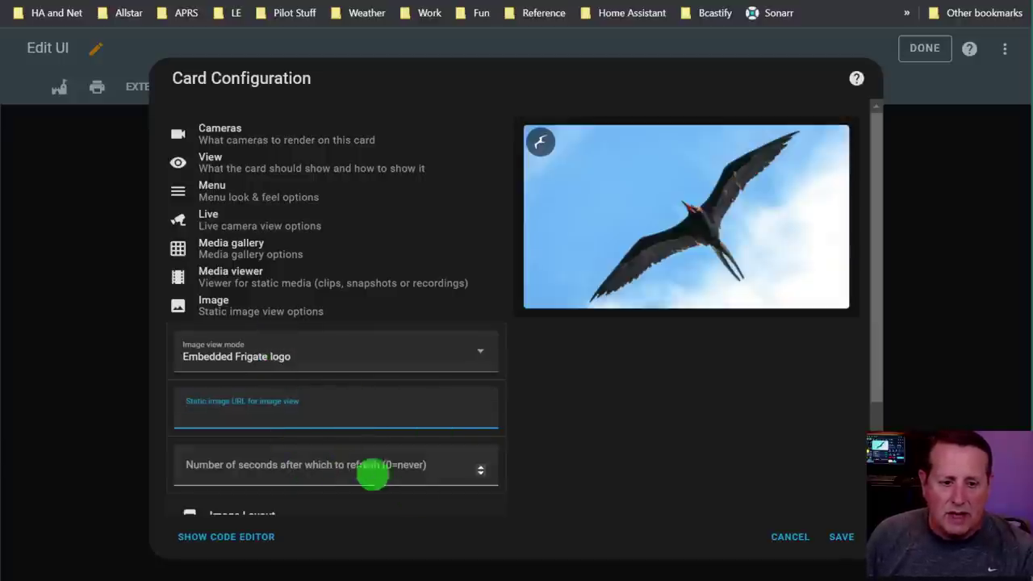
pyautogui.scroll(-3, 331, 363)
pyautogui.scroll(3, 330, 369)
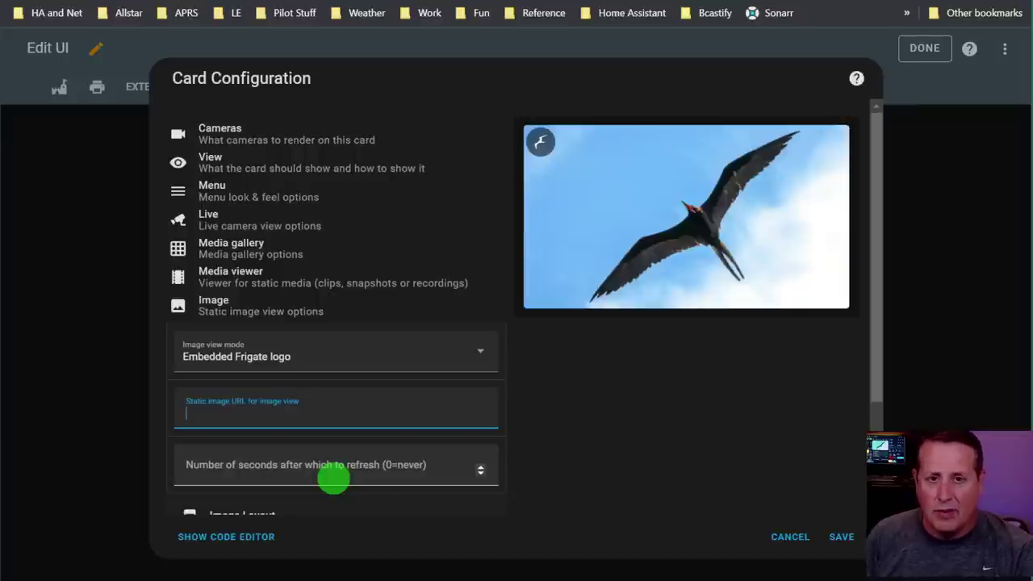
# Reset the image view mode to the blank choice and collapse the Image section
pyautogui.click(249, 315)
pyautogui.click(249, 315)
pyautogui.click(364, 362)
pyautogui.click(290, 402)
pyautogui.click(288, 312)
# Review the Timeline options, covering the timeline style choices, default view length and event clustering count, without setting any
pyautogui.click(252, 345)
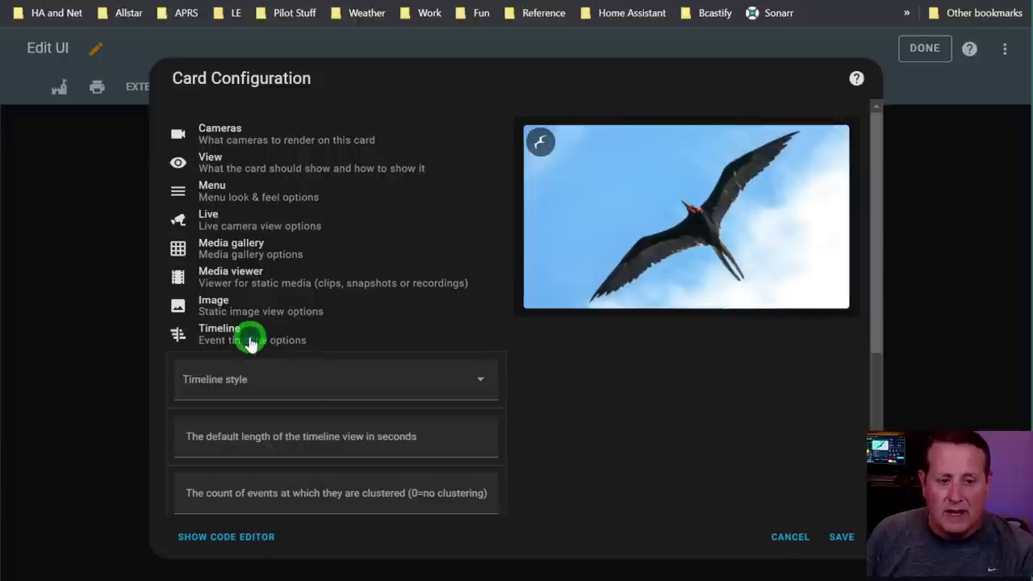
pyautogui.click(368, 384)
pyautogui.click(298, 445)
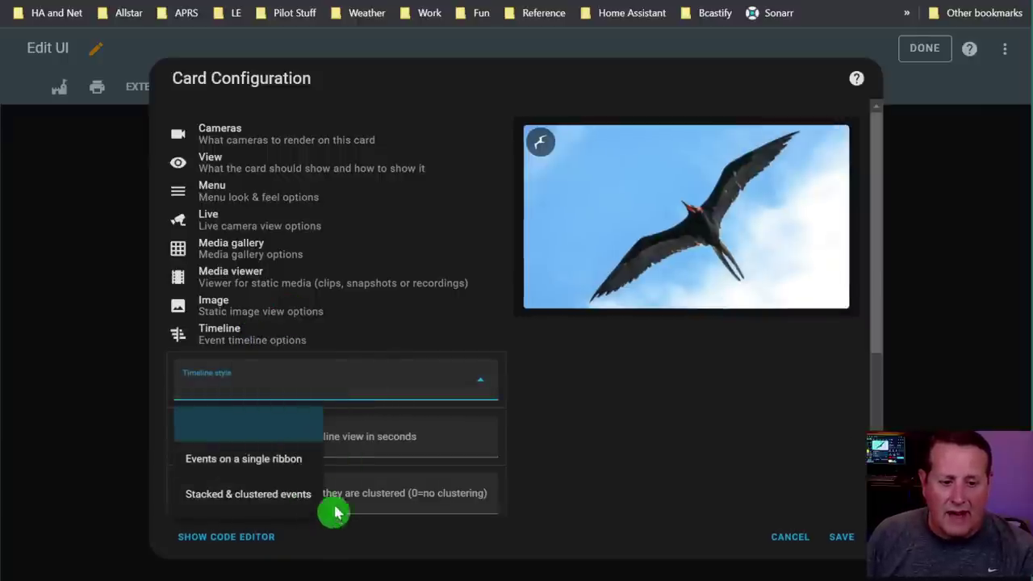
pyautogui.click(341, 392)
pyautogui.click(247, 331)
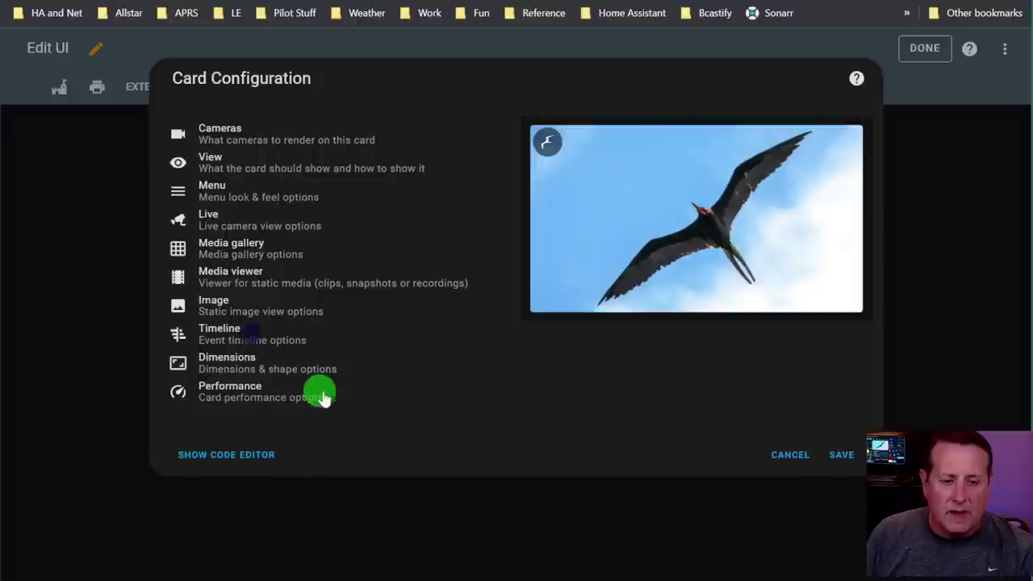
pyautogui.click(281, 342)
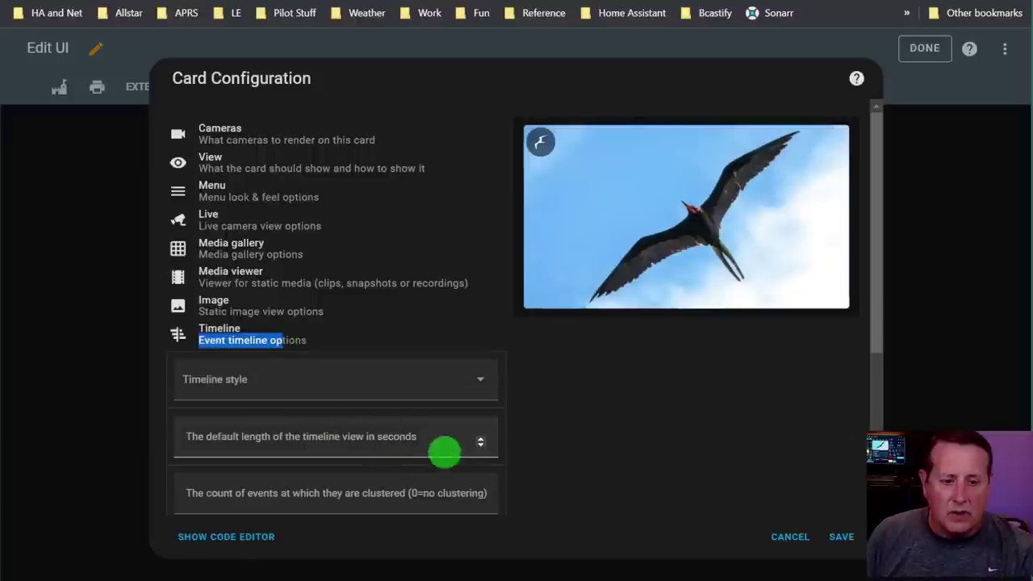
pyautogui.click(398, 438)
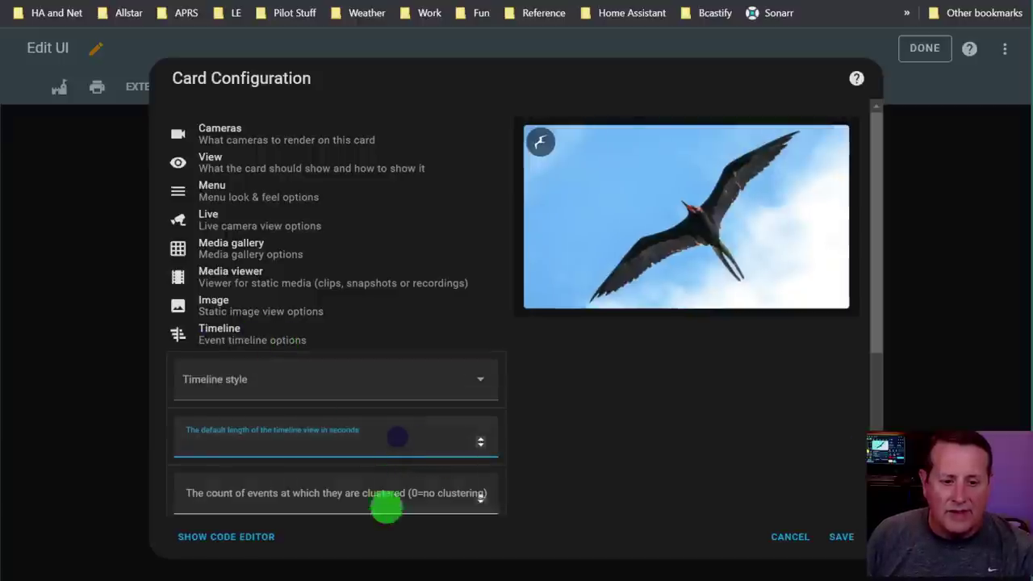
pyautogui.click(386, 507)
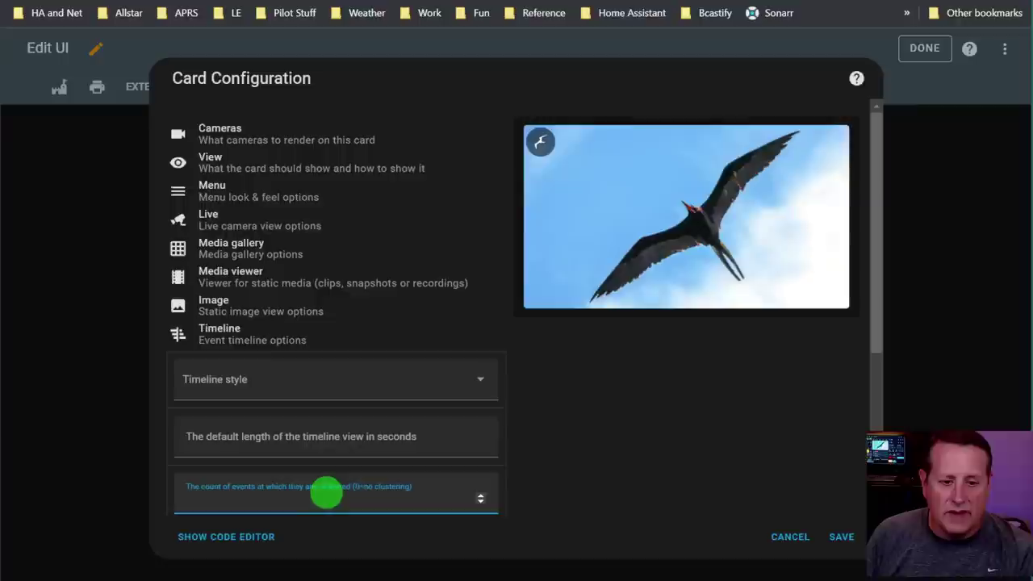
pyautogui.click(252, 340)
# Try "Static aspect ratio" and "Unconstrained aspect ratio" in the Dimensions settings, and reset the aspect ratio mode to blank
pyautogui.click(247, 362)
pyautogui.click(358, 408)
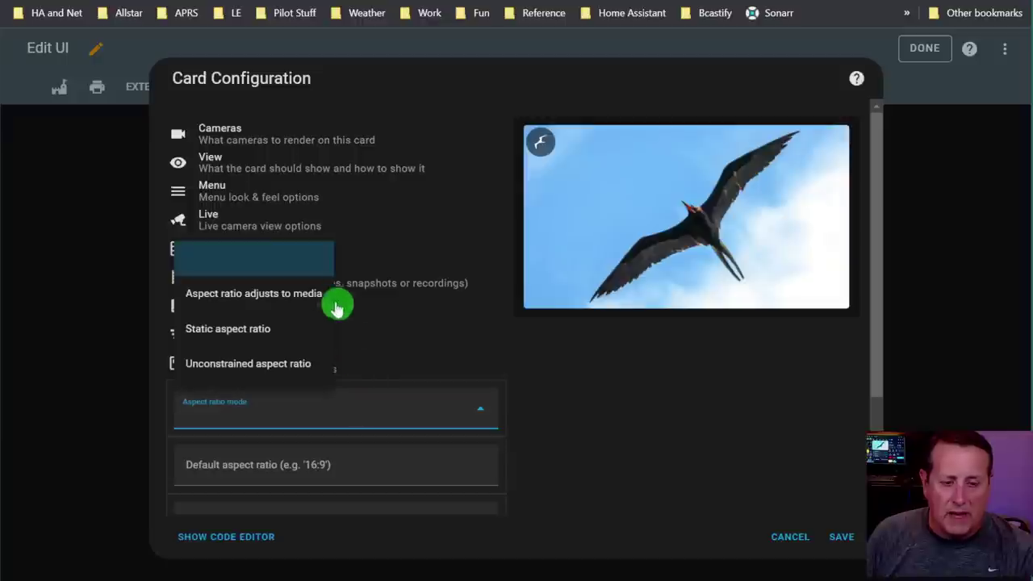
pyautogui.click(272, 331)
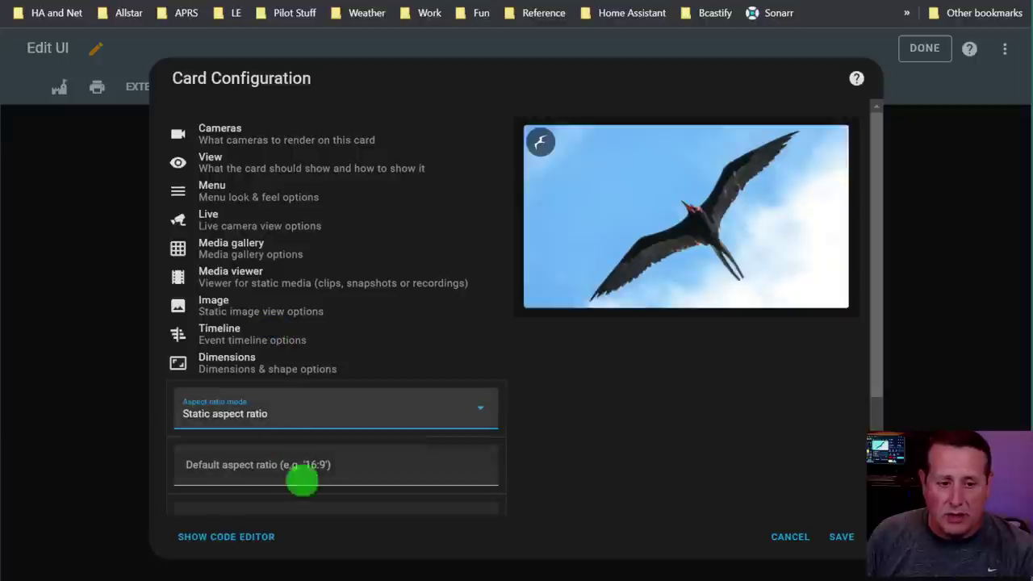
pyautogui.click(340, 413)
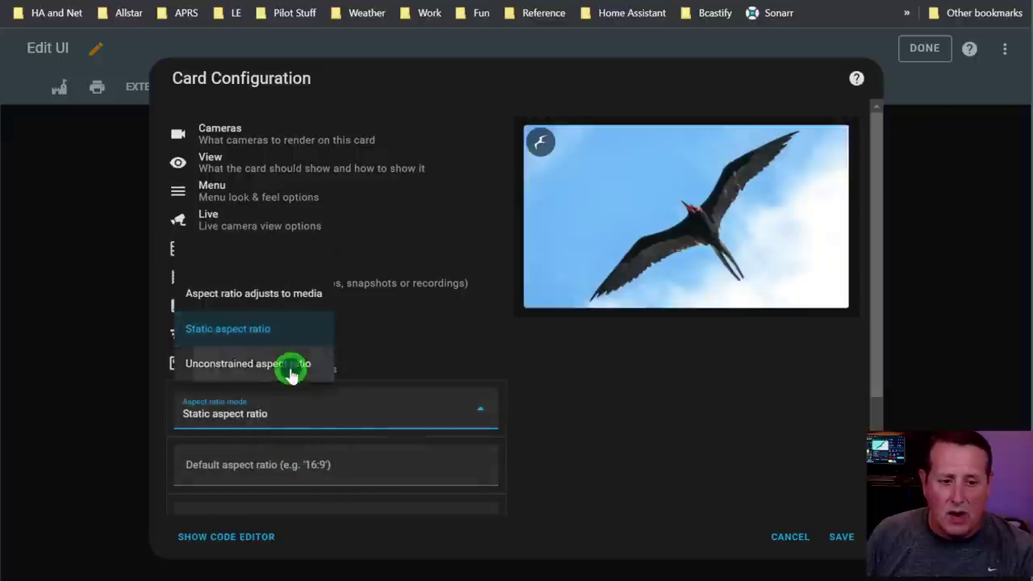
pyautogui.click(289, 364)
pyautogui.click(302, 411)
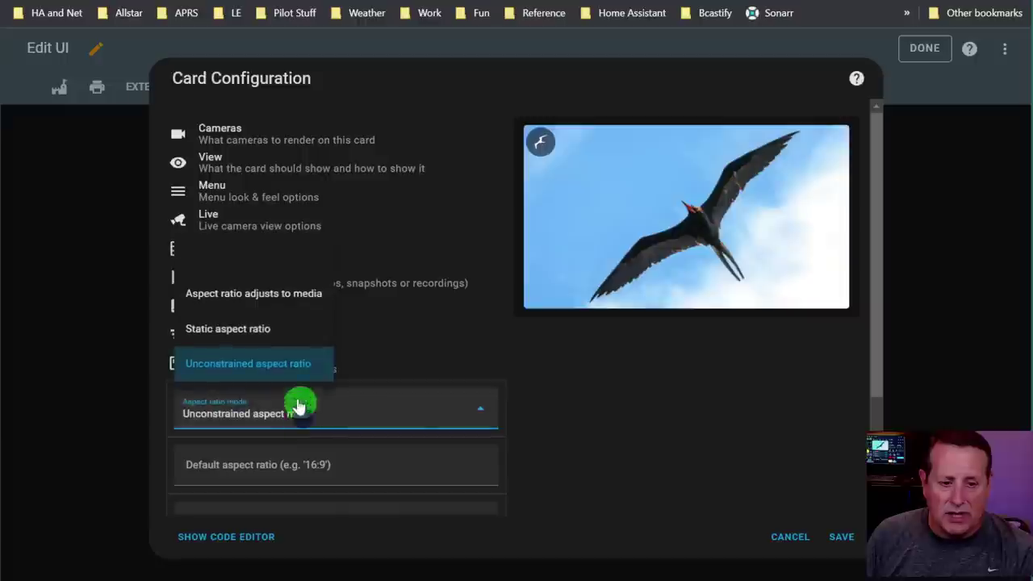
pyautogui.click(253, 263)
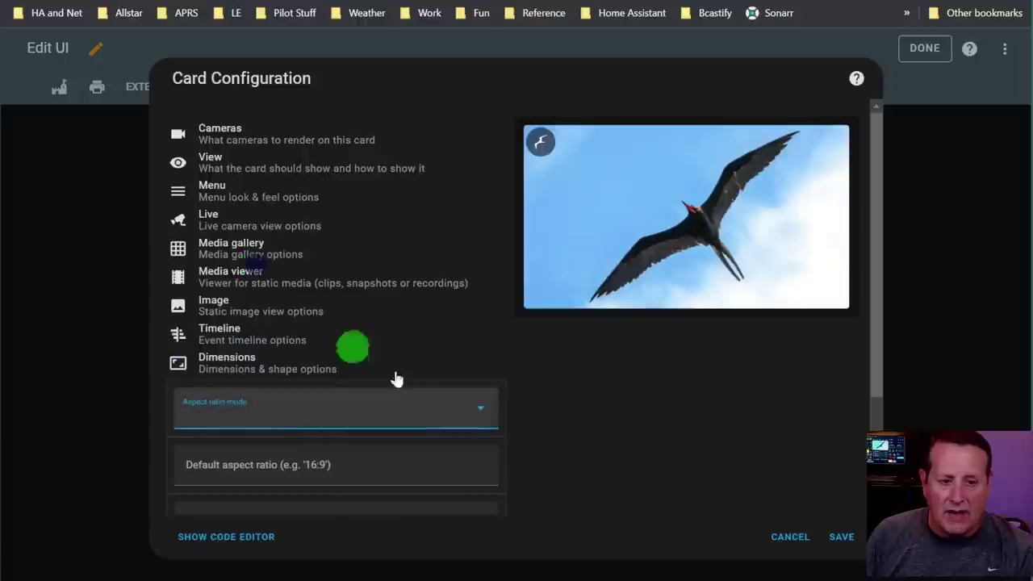
pyautogui.click(254, 369)
# Open the card's Performance section, switch to the README and search it for "performa" to find the Performance Options
pyautogui.click(246, 402)
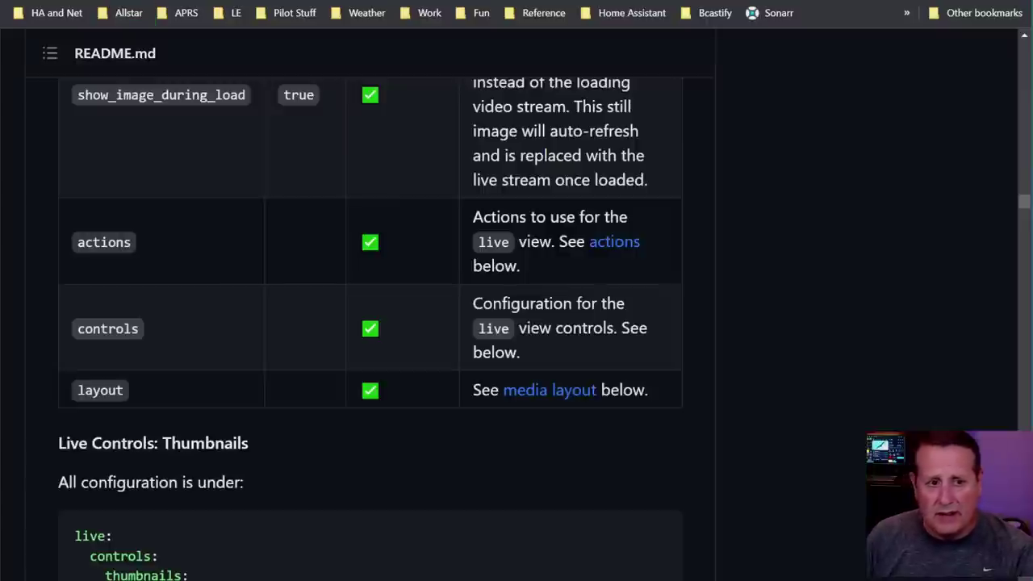
pyautogui.scroll(-5, 199, 197)
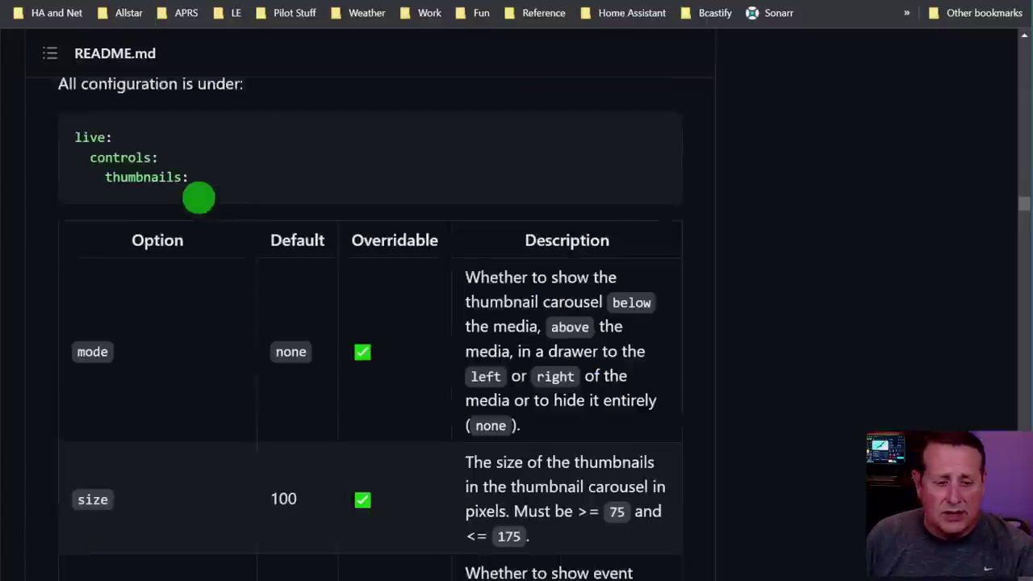
pyautogui.scroll(-10, 199, 197)
pyautogui.hotkey('ctrl', 'f')
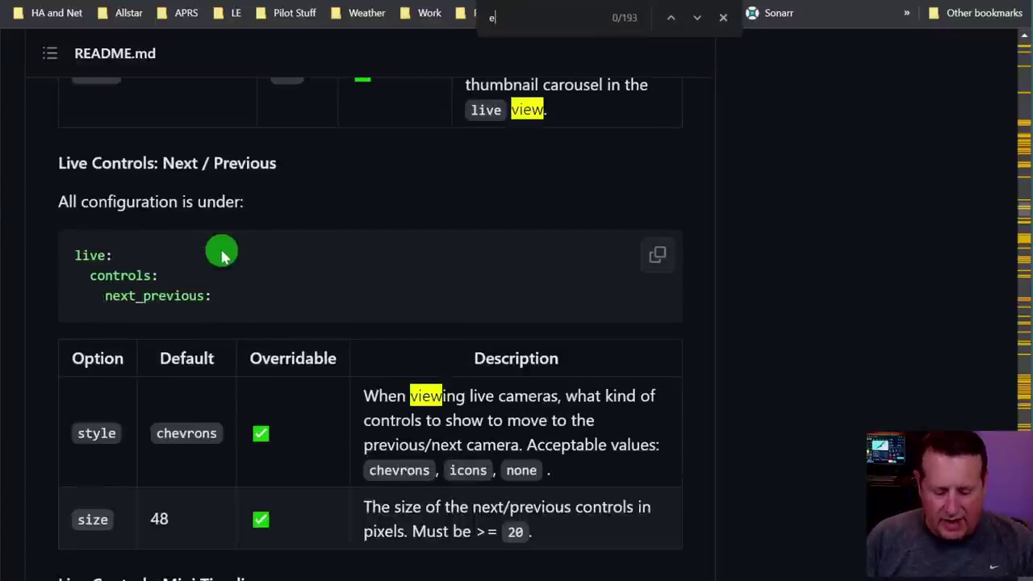
pyautogui.press('BackSpace')
pyautogui.scroll(20, 222, 255)
pyautogui.write('e')
pyautogui.press('BackSpace')
pyautogui.write('performa')
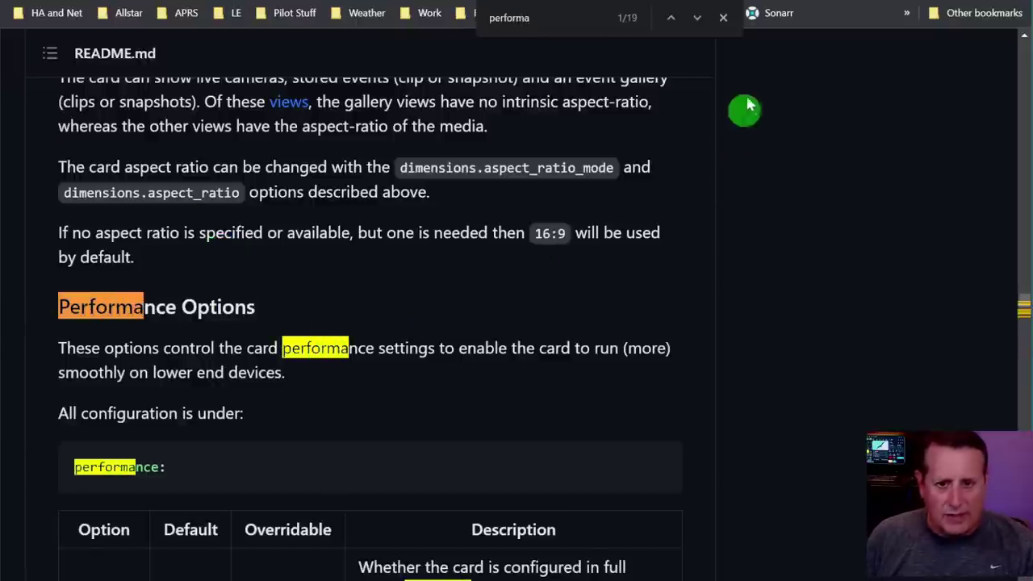
pyautogui.click(723, 19)
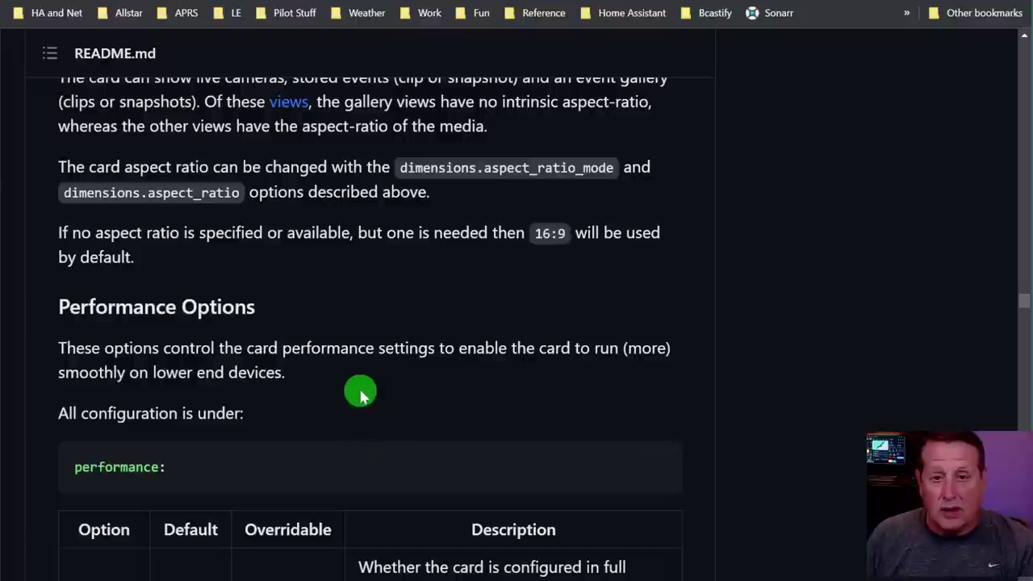
# Read the README's performance profile option and follow its link to the low performance profile description
pyautogui.scroll(-1, 352, 393)
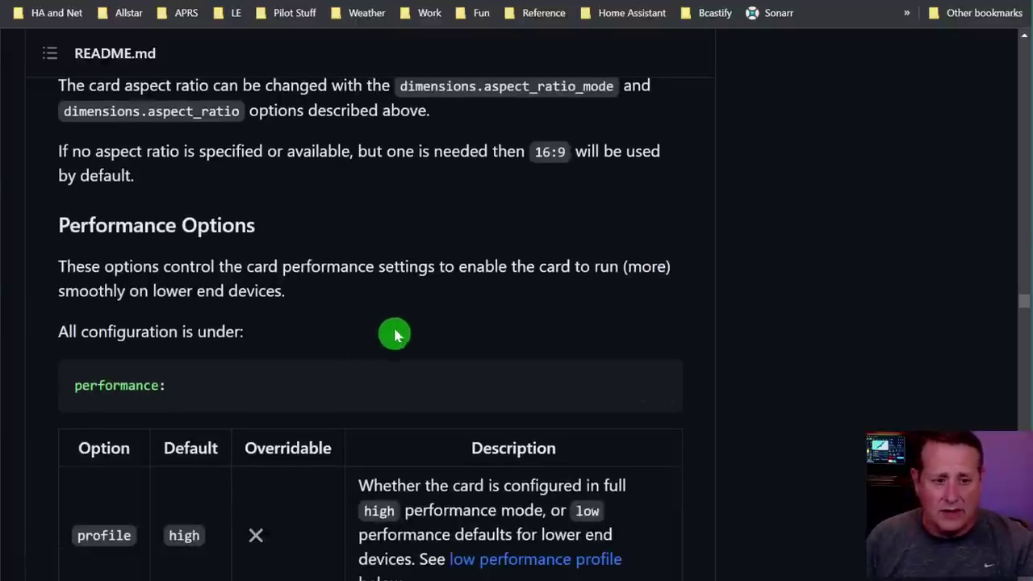
pyautogui.scroll(-3, 387, 335)
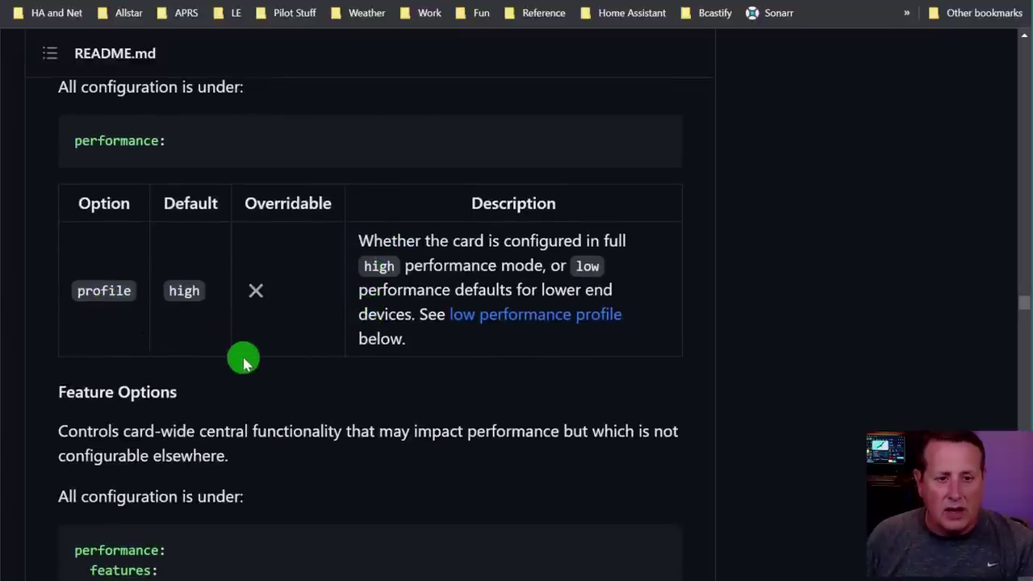
pyautogui.click(511, 314)
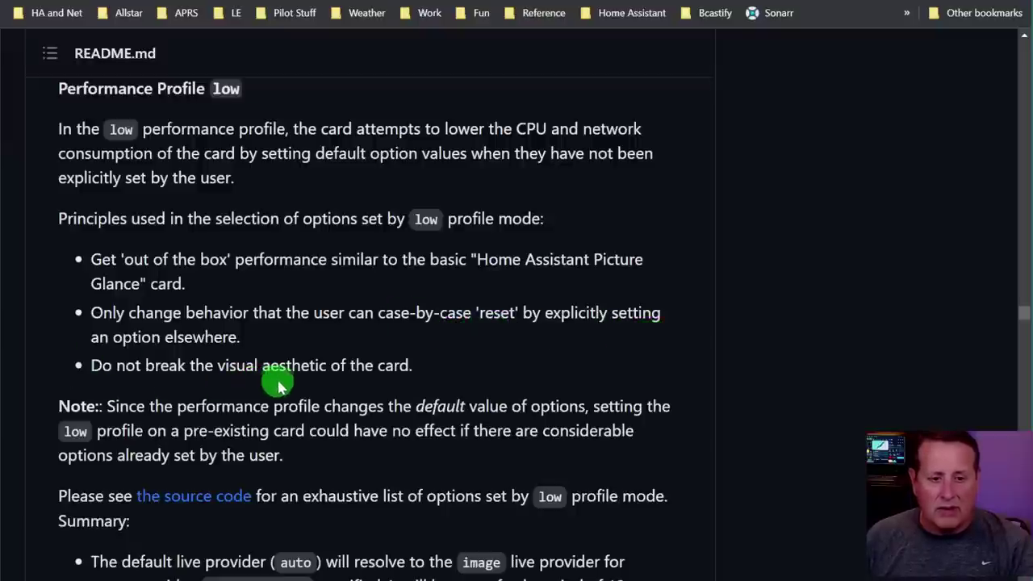
pyautogui.scroll(-1, 645, 367)
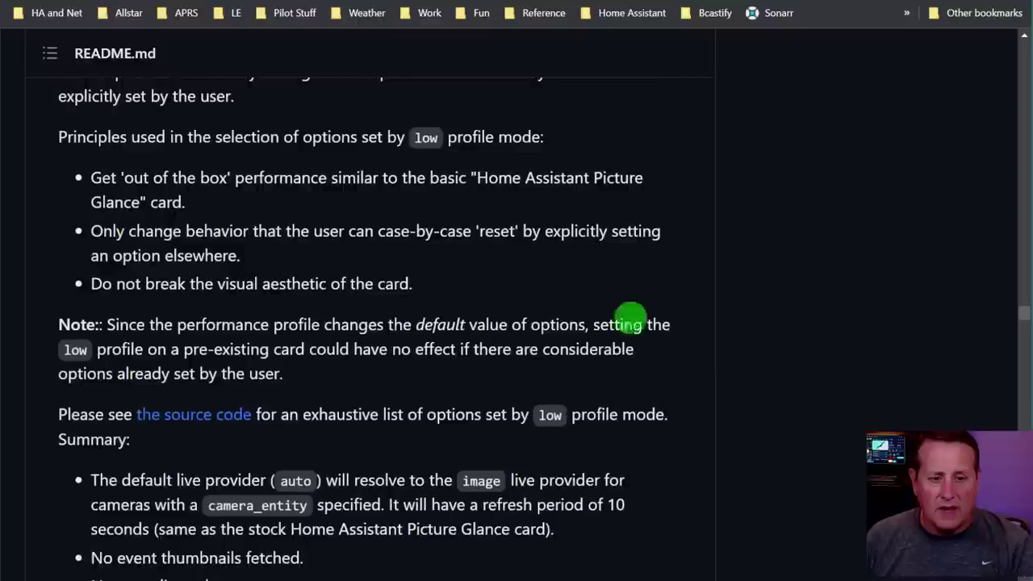